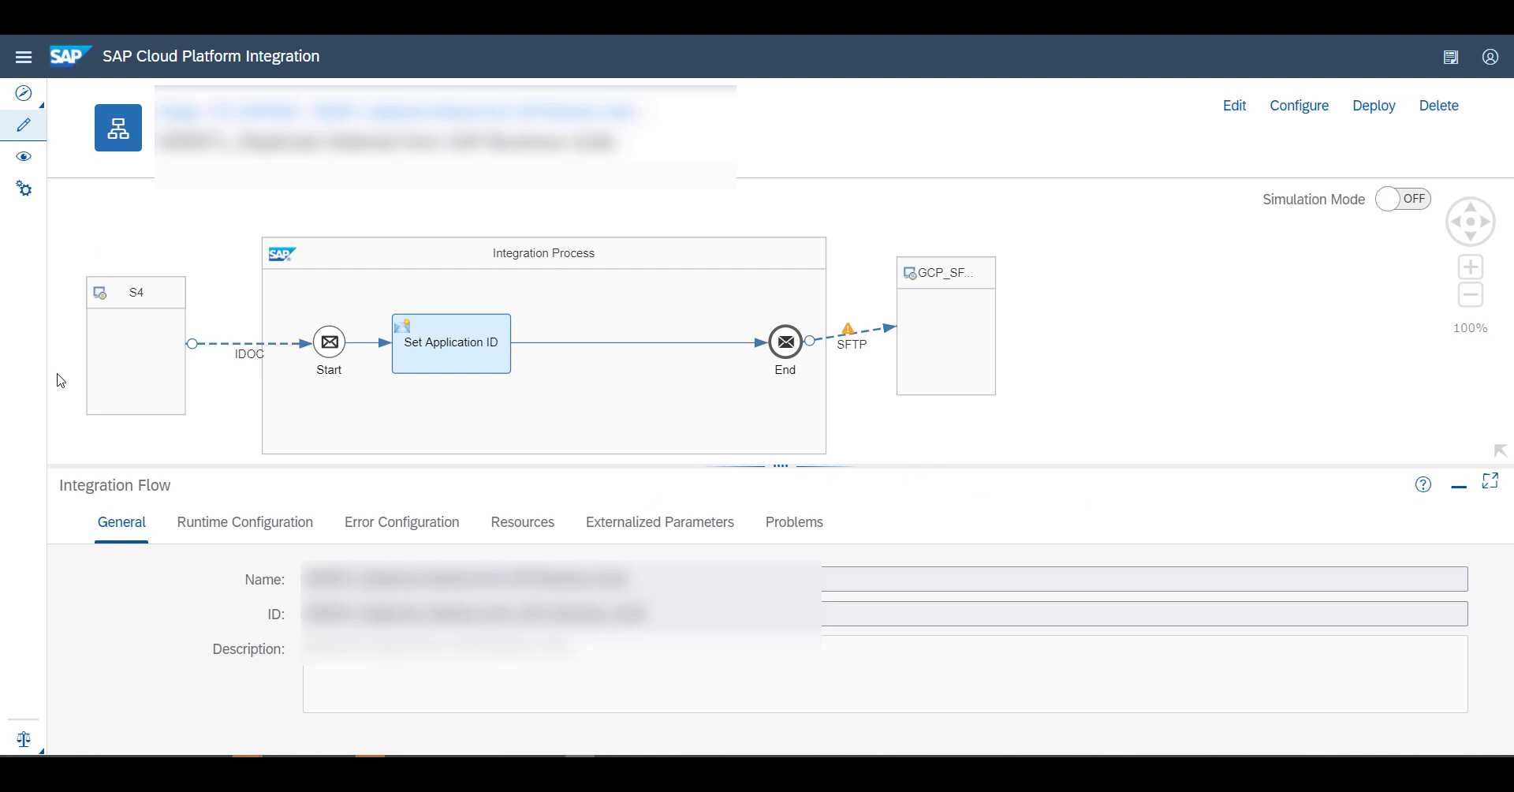
- Review the IDOC sender's /debmas05 connection address and the Set Application ID content modifier
click(250, 348)
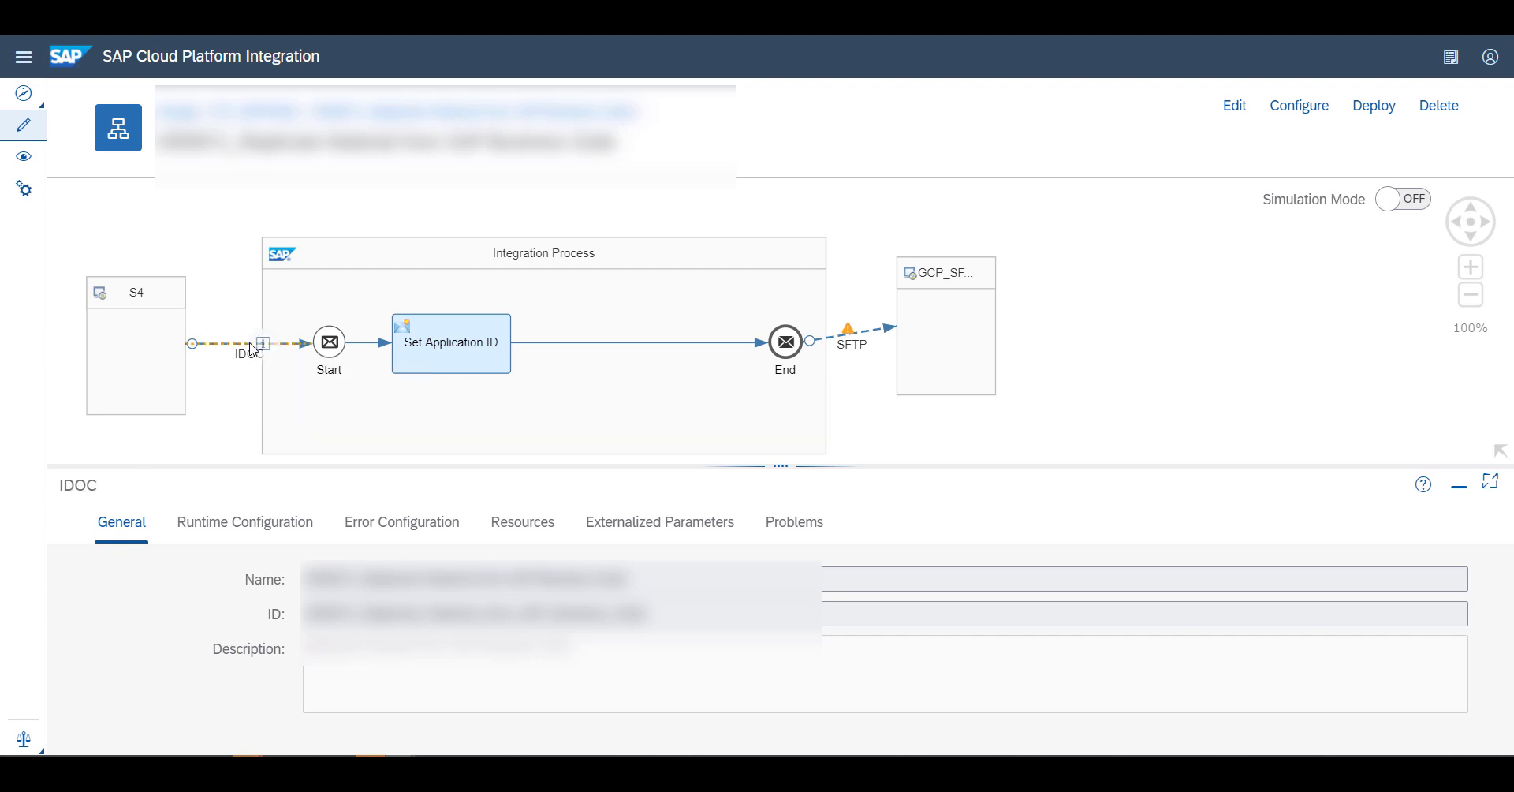
click(198, 527)
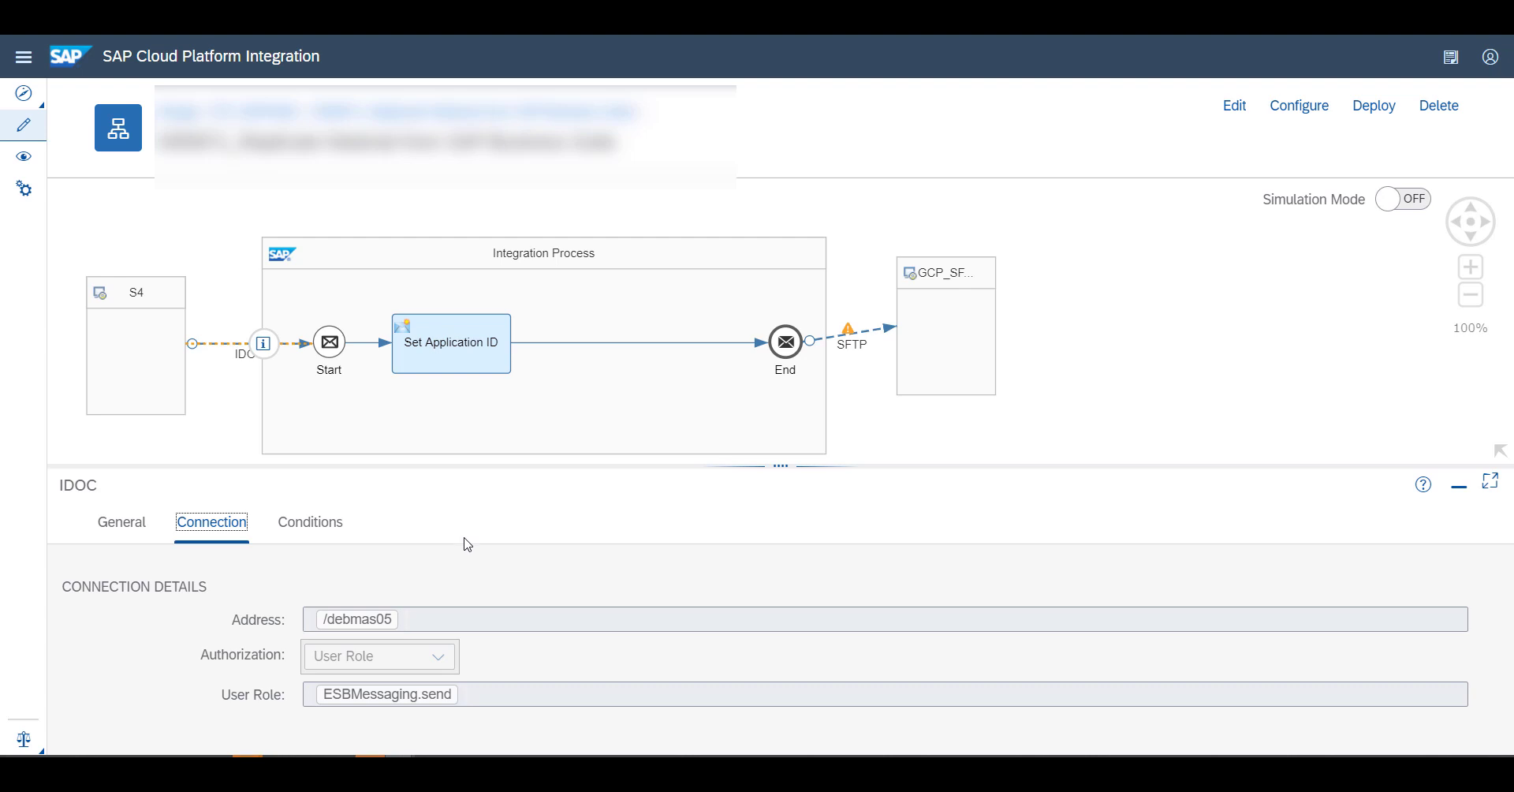
click(449, 336)
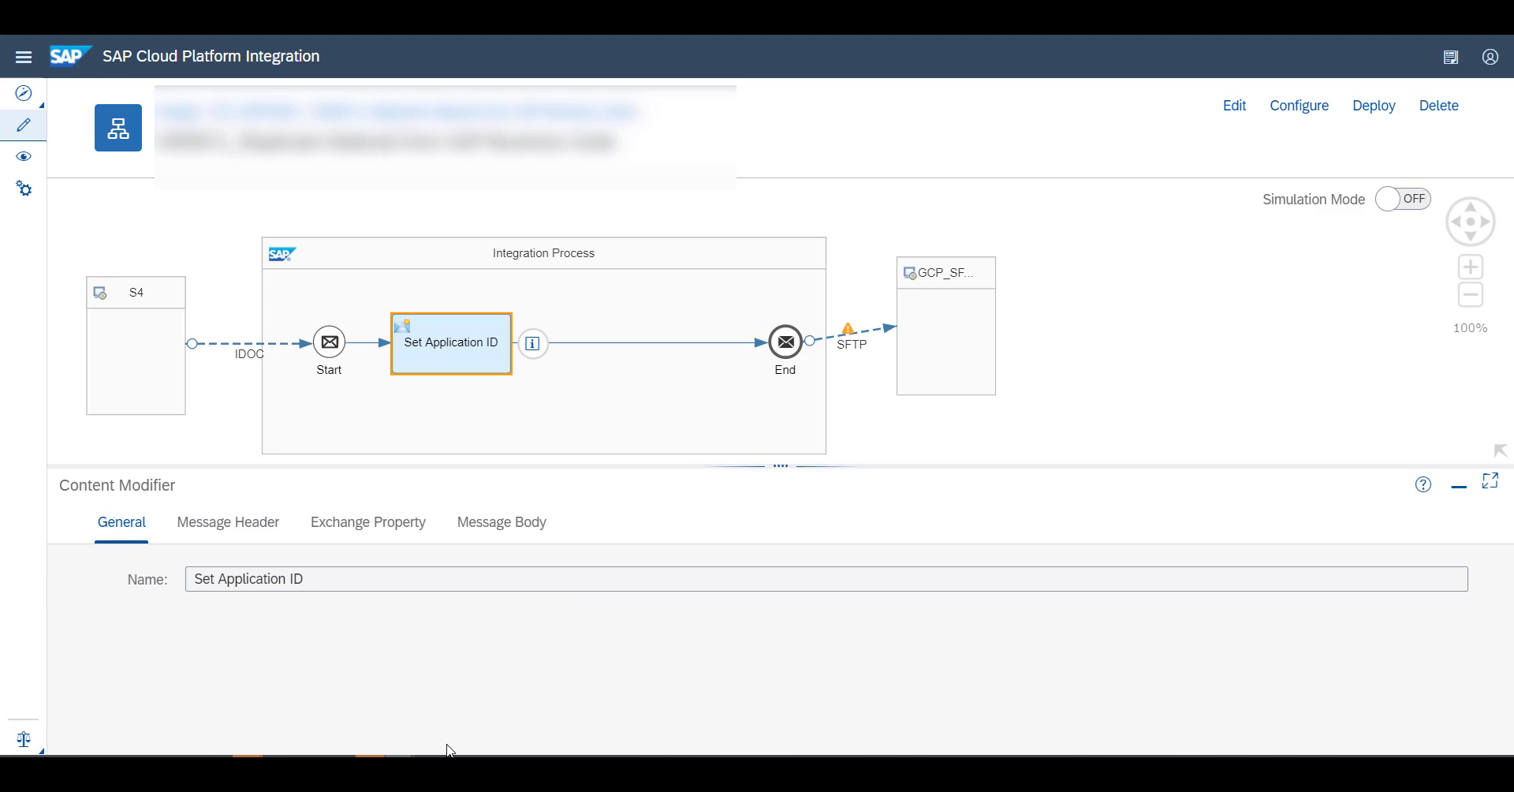
- Log on to SAP S/4HANA client 200 in English
mouse_move(402, 761)
click(504, 704)
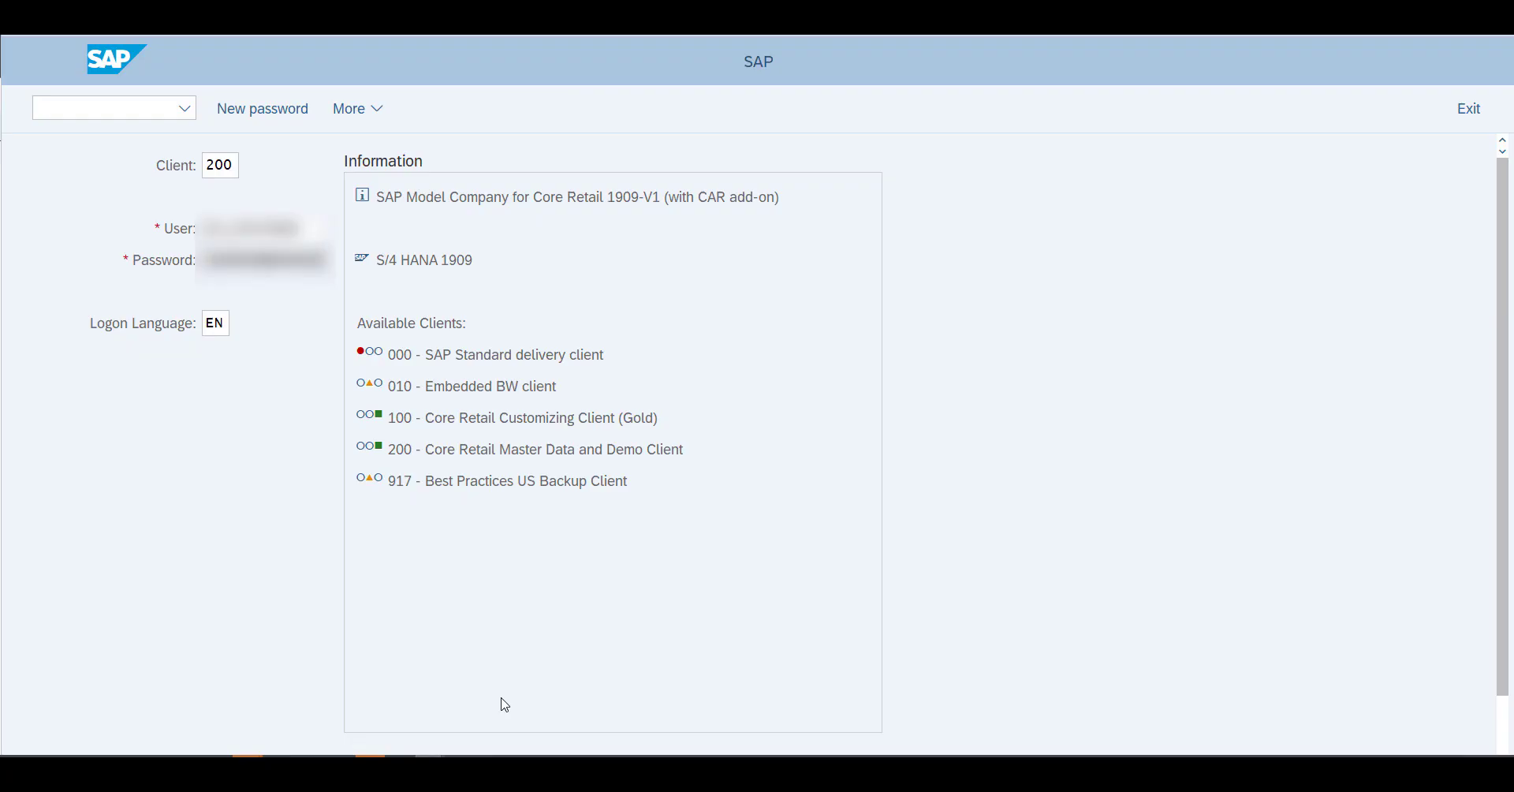
key(Return)
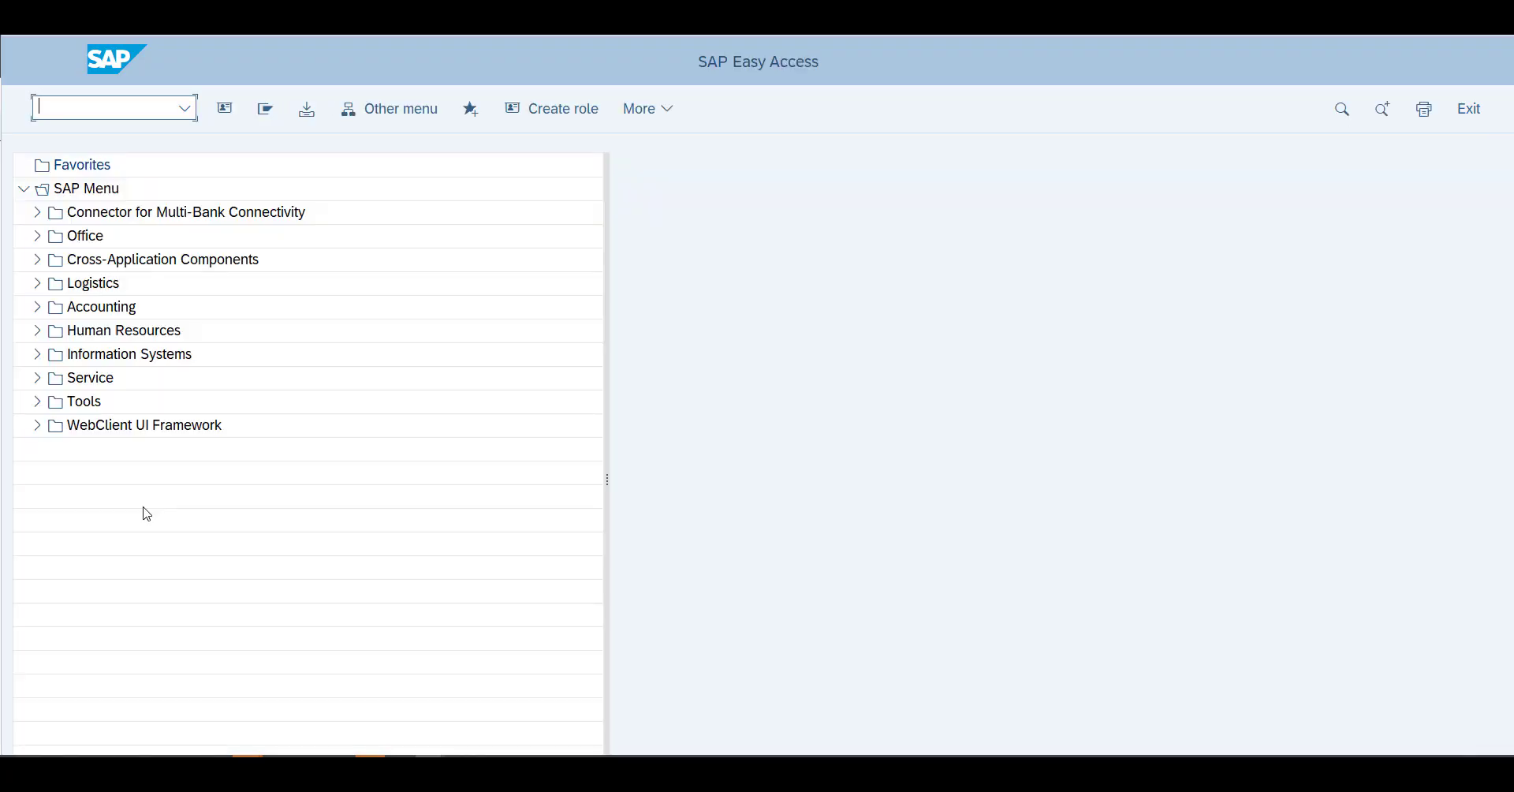
- Run BD54, accept the cross-client notice, and review the SCPI Demonstration logical system
text(BD54)
key(Return)
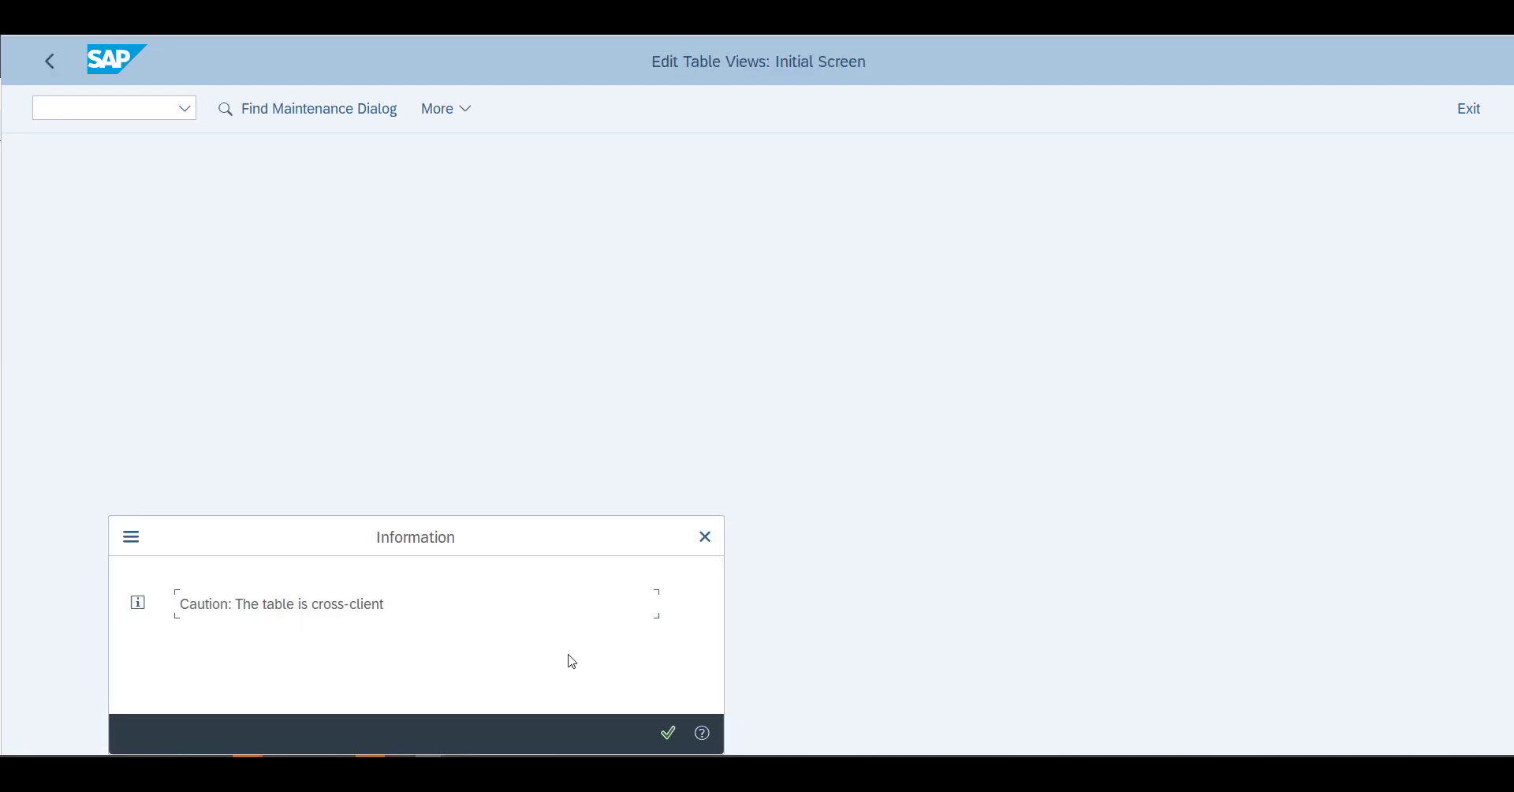
click(666, 732)
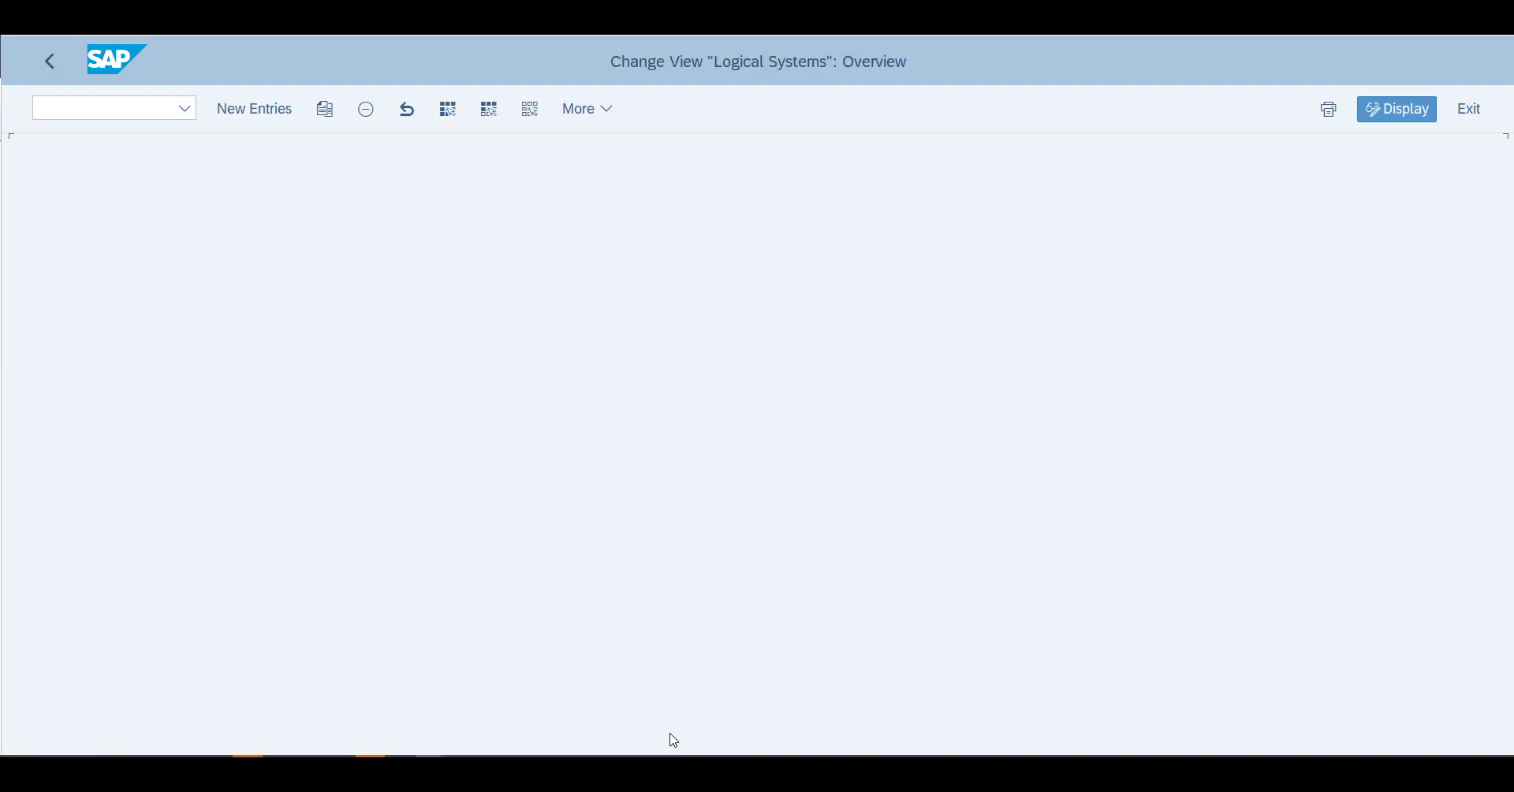
click(103, 436)
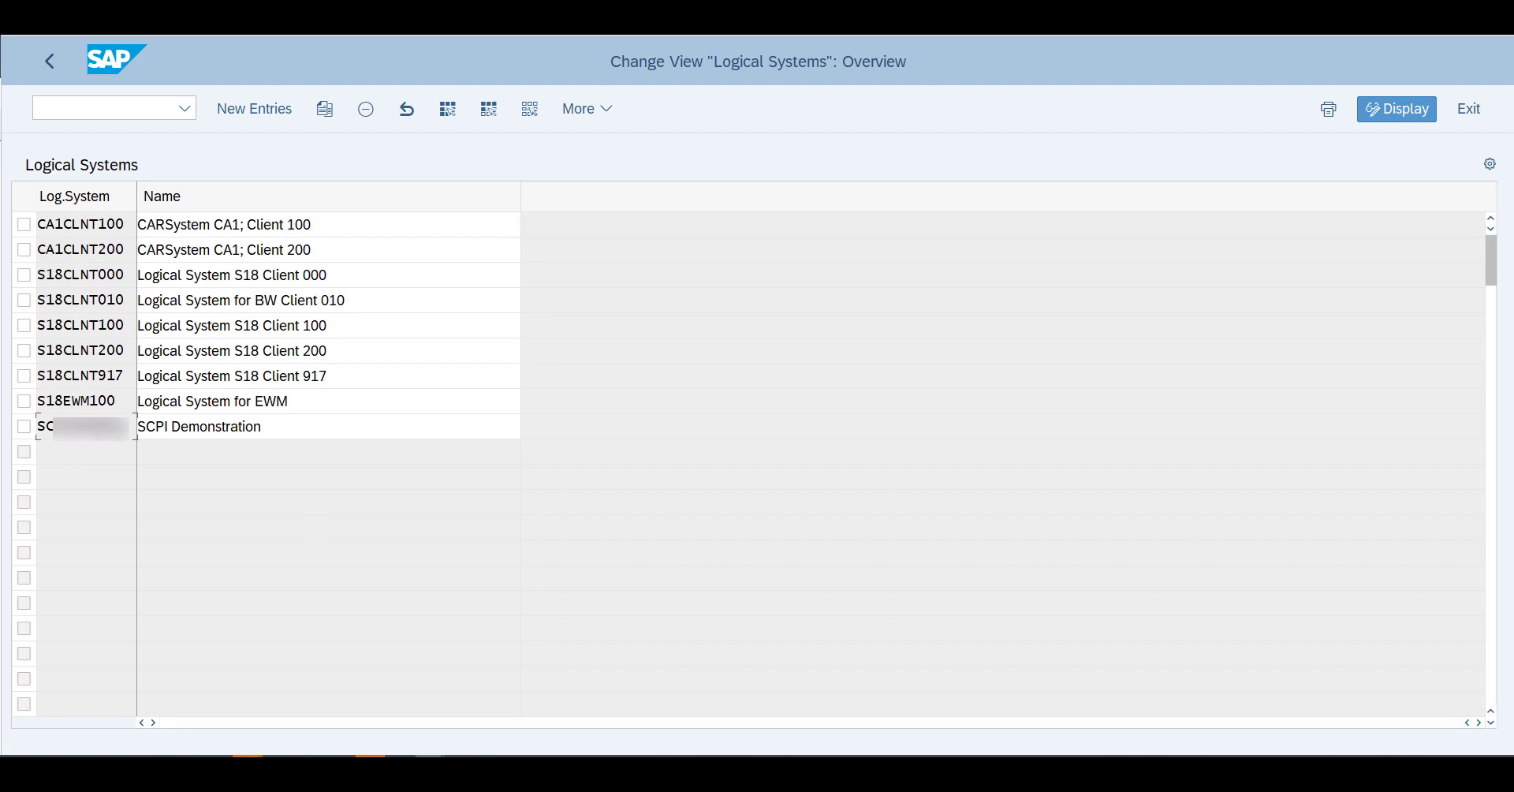
click(97, 105)
text(SAL)
key(BackSpace)
key(BackSpace)
key(BackSpace)
- Open Maintain Distribution Model and Distribute Views from the /nSALE ALE customizing tree
text(/nSALE)
key(Return)
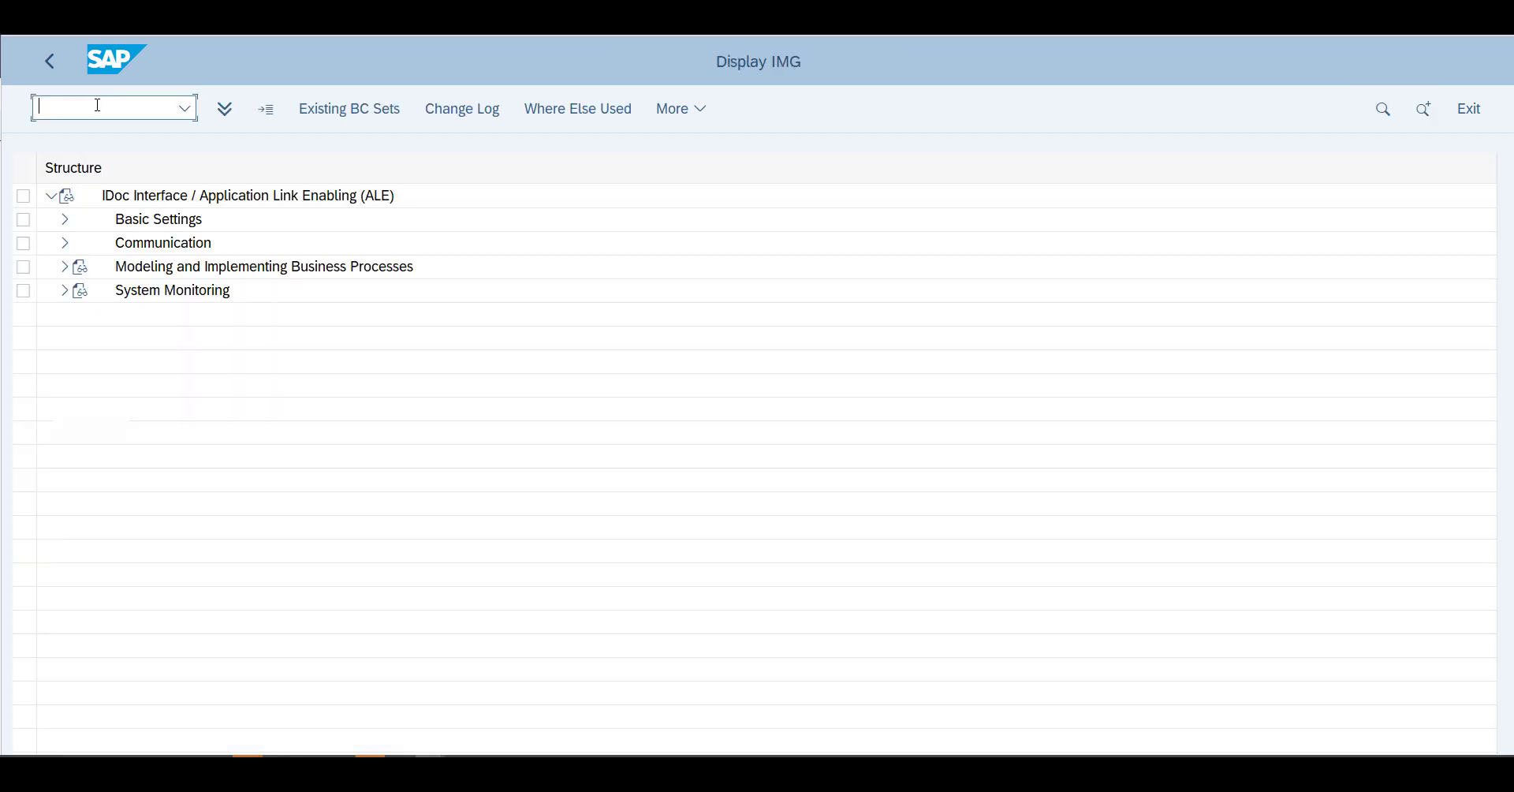
click(65, 268)
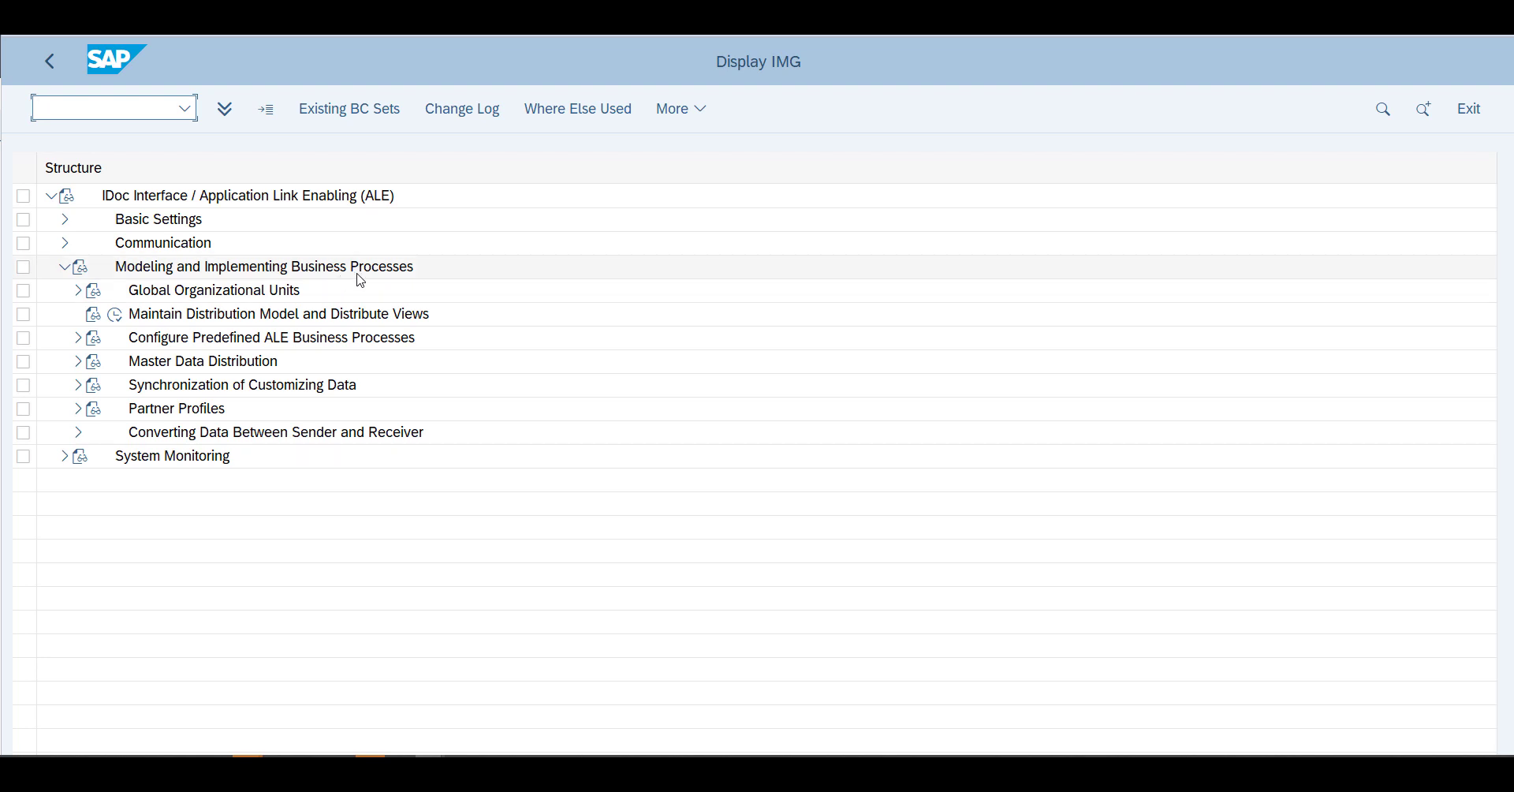
click(115, 316)
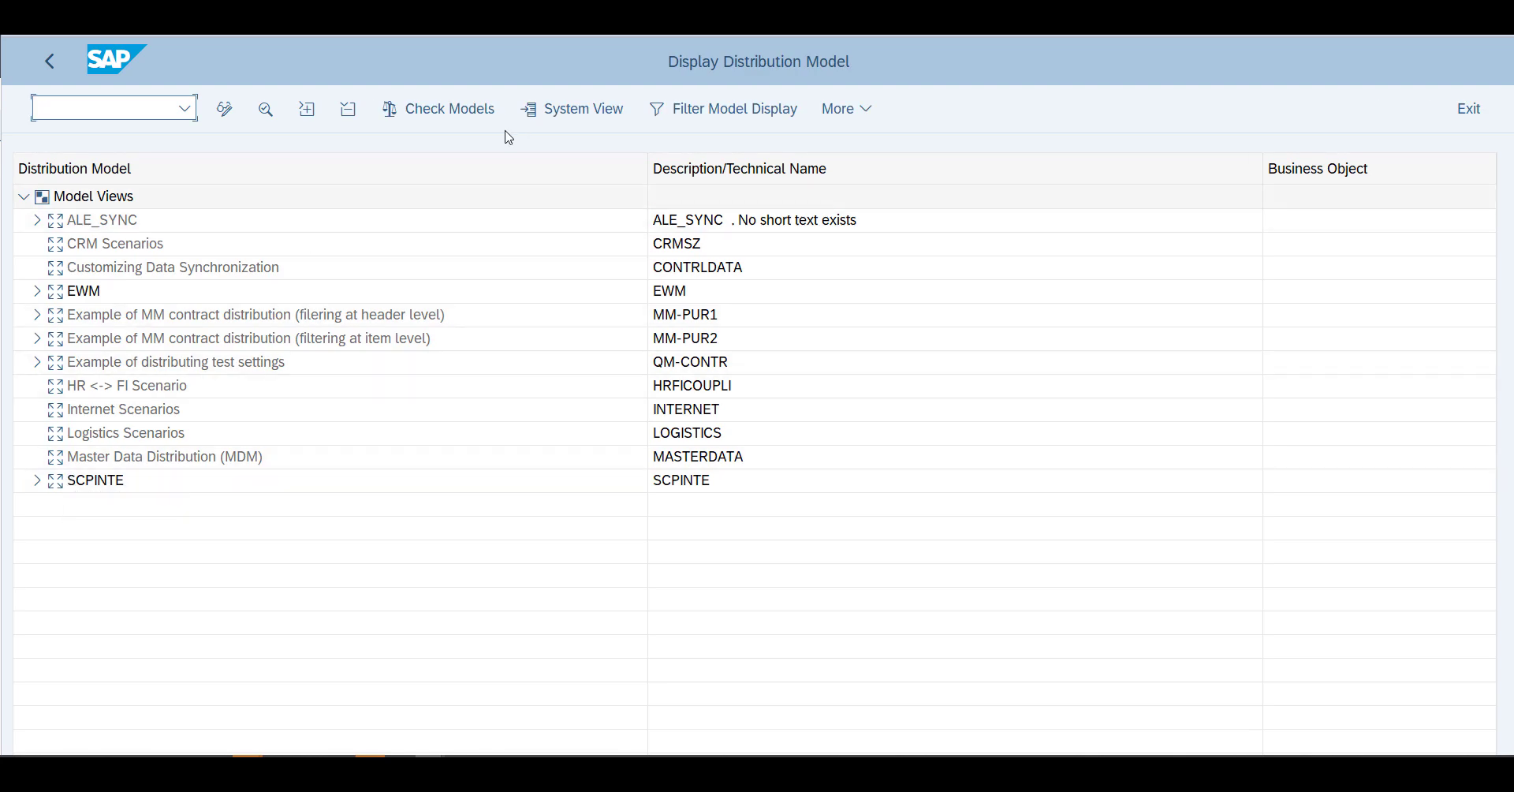
- Switch to change mode and expand SCPINTE down to DEBMAS, MATMAS and ORDERS
click(225, 108)
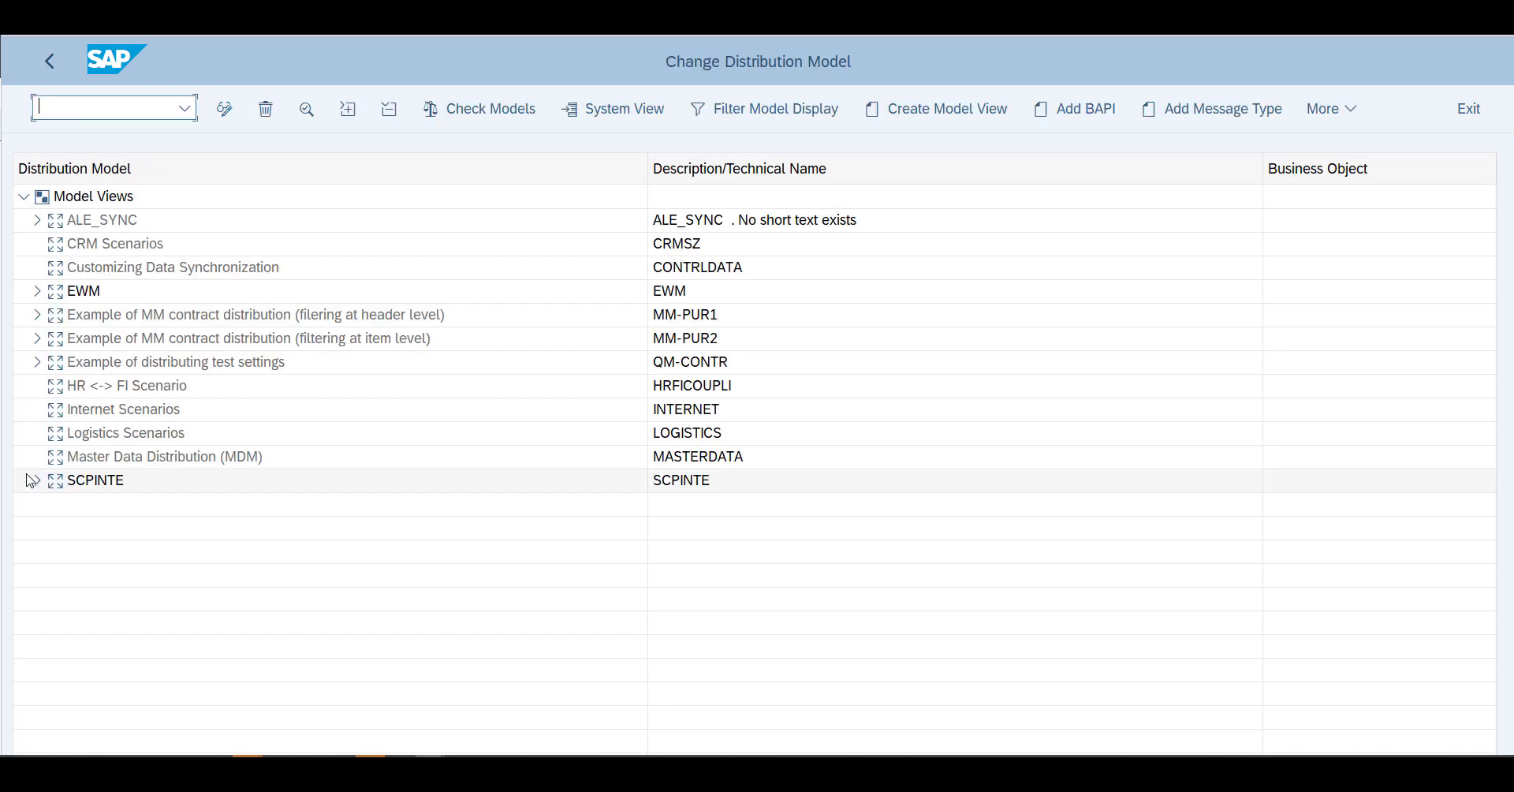
click(35, 481)
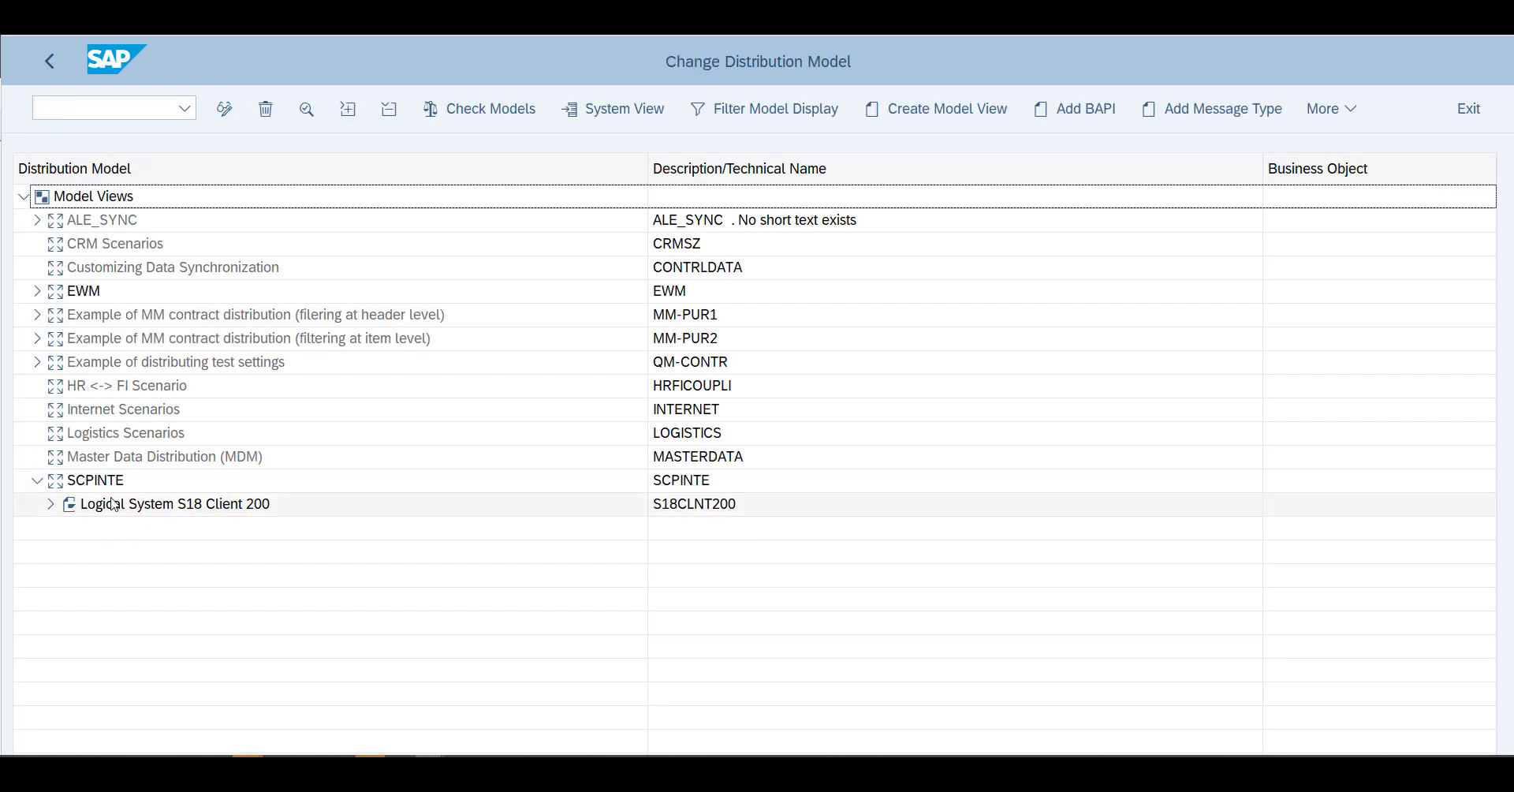
click(50, 504)
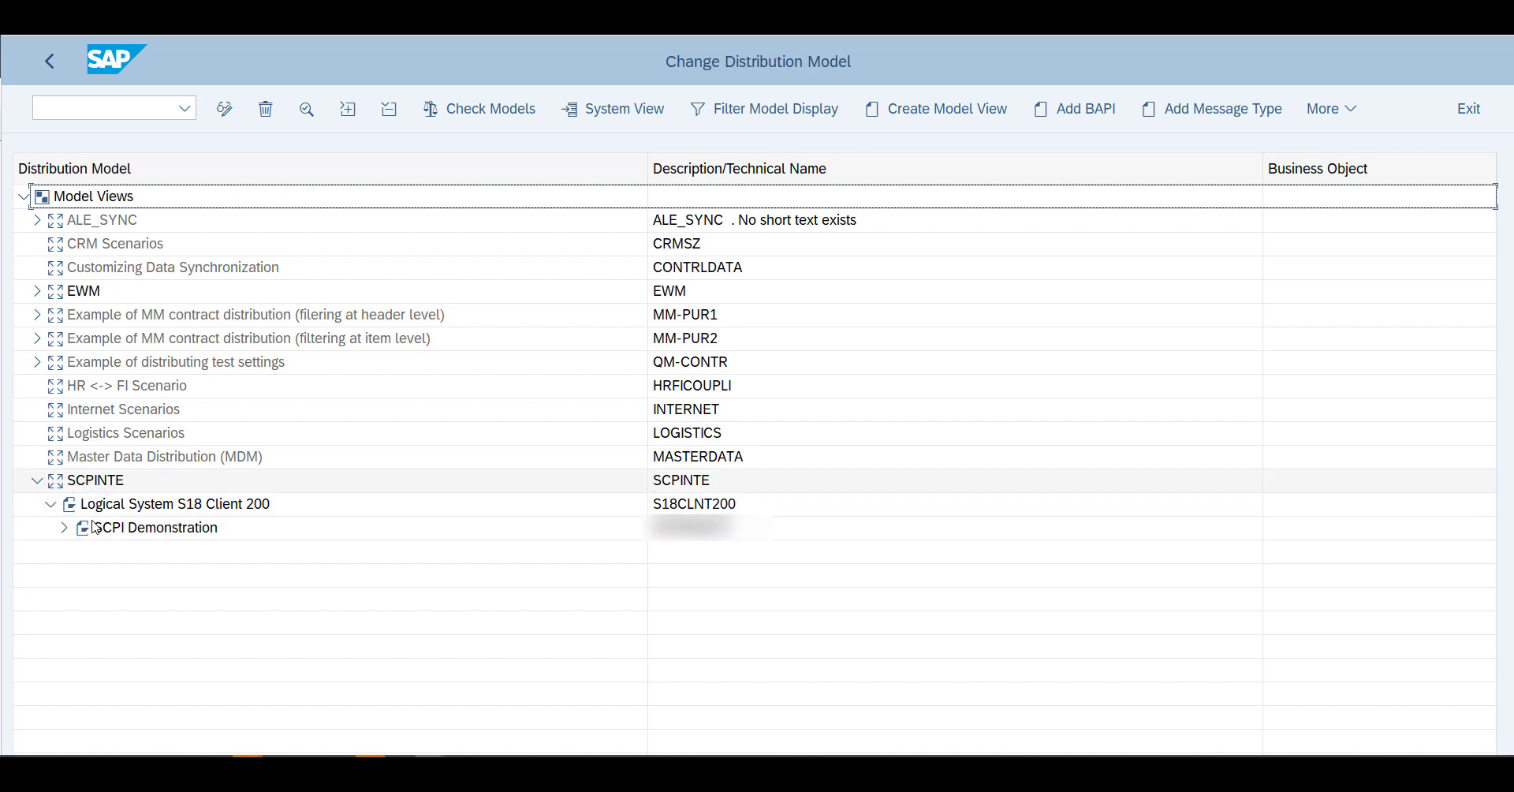
click(64, 527)
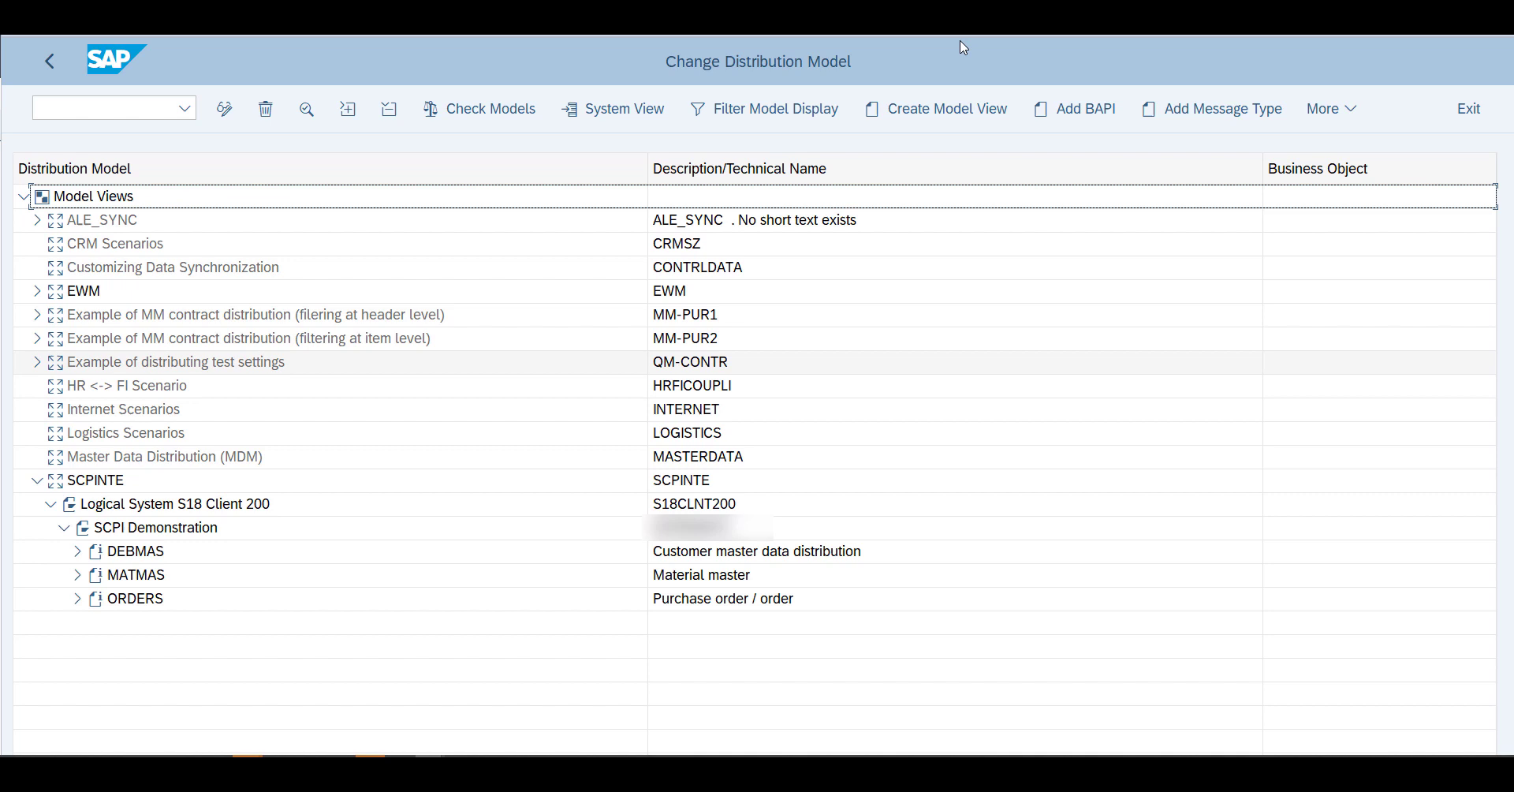
click(937, 109)
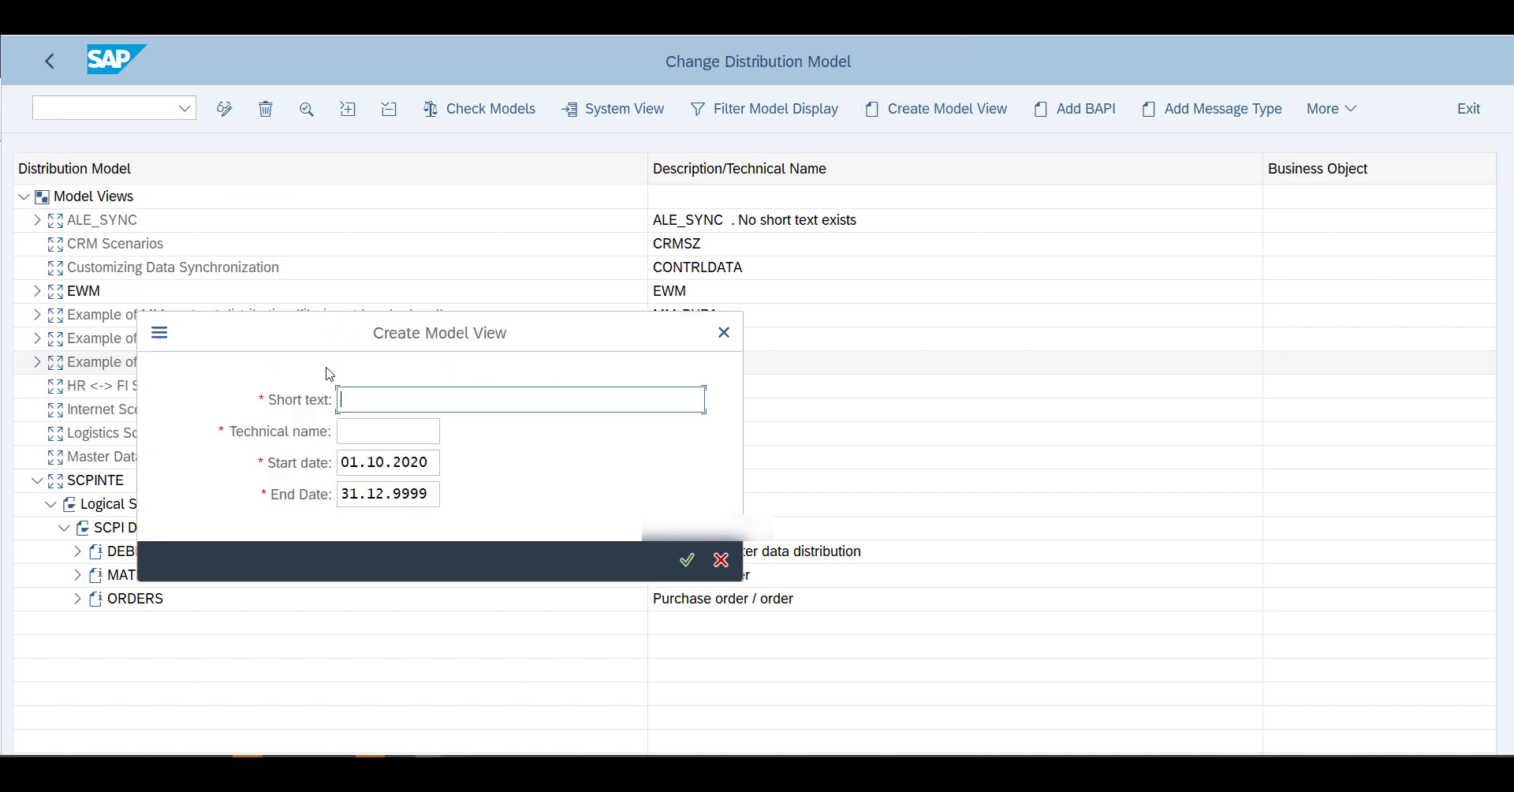
- Cancel the new model view, browse Add Message Type's model view and sender lists, cancel unsaved
click(724, 332)
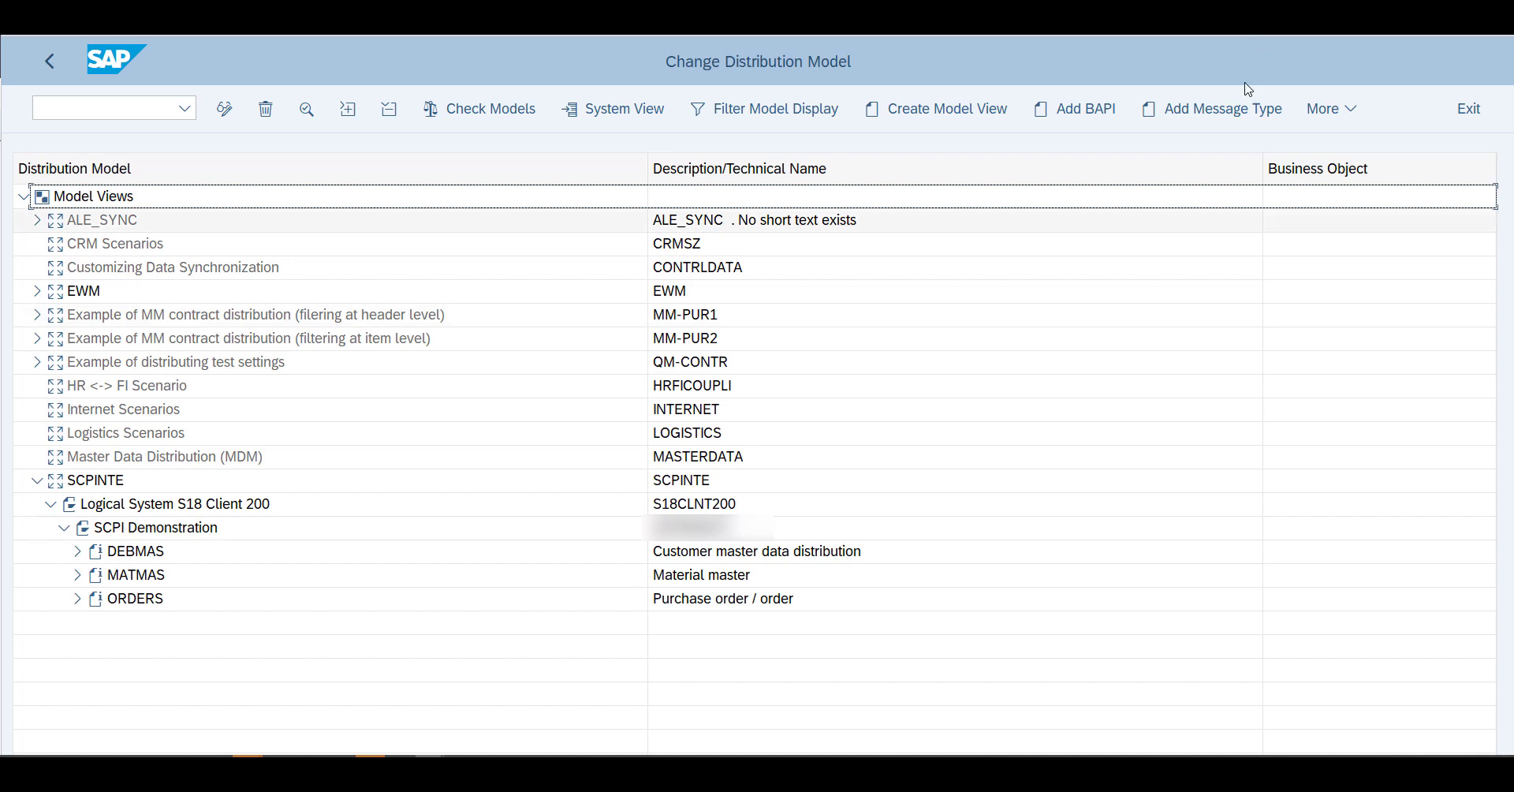
click(1231, 110)
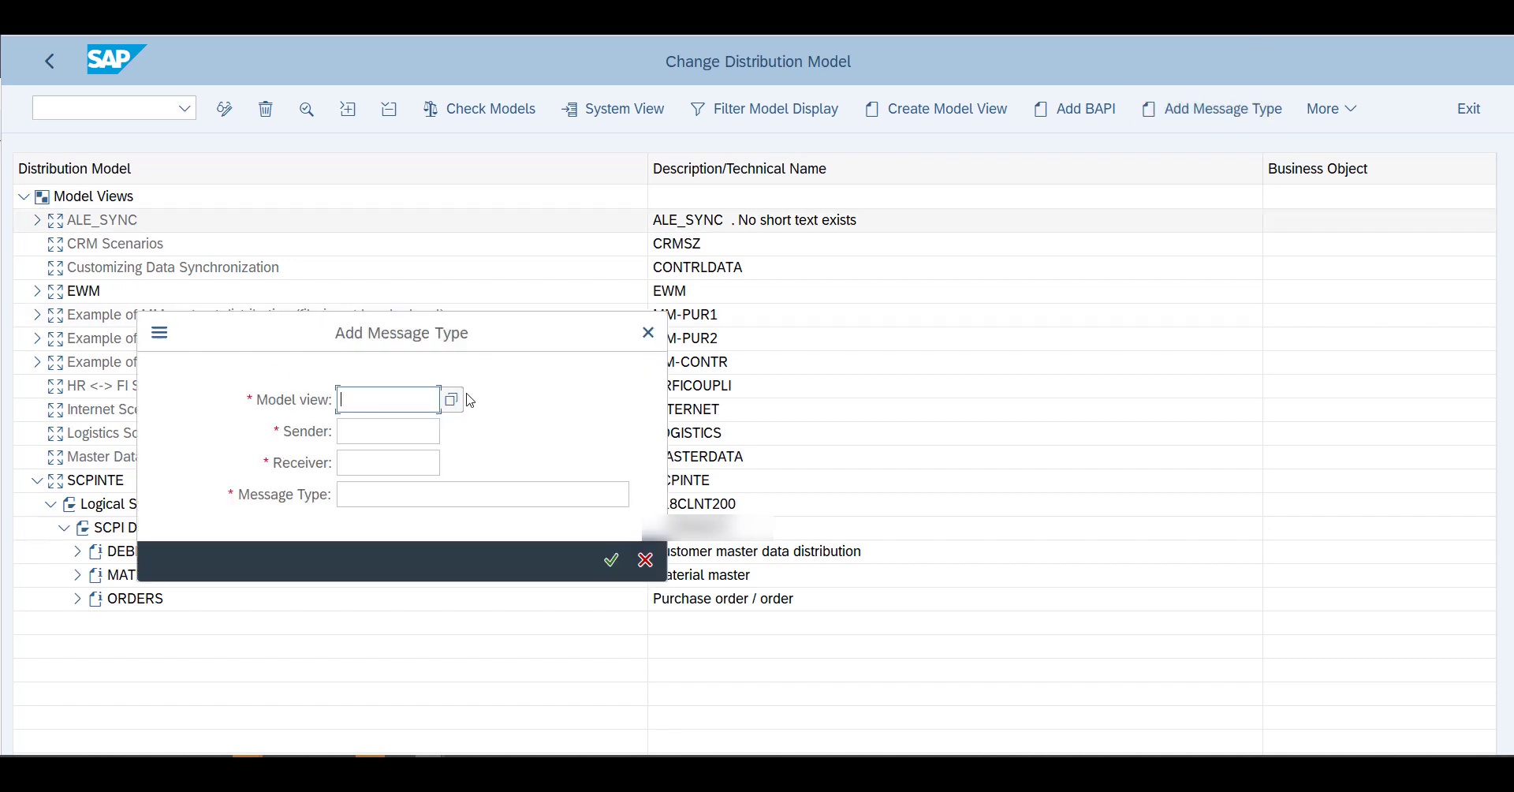
key(F4)
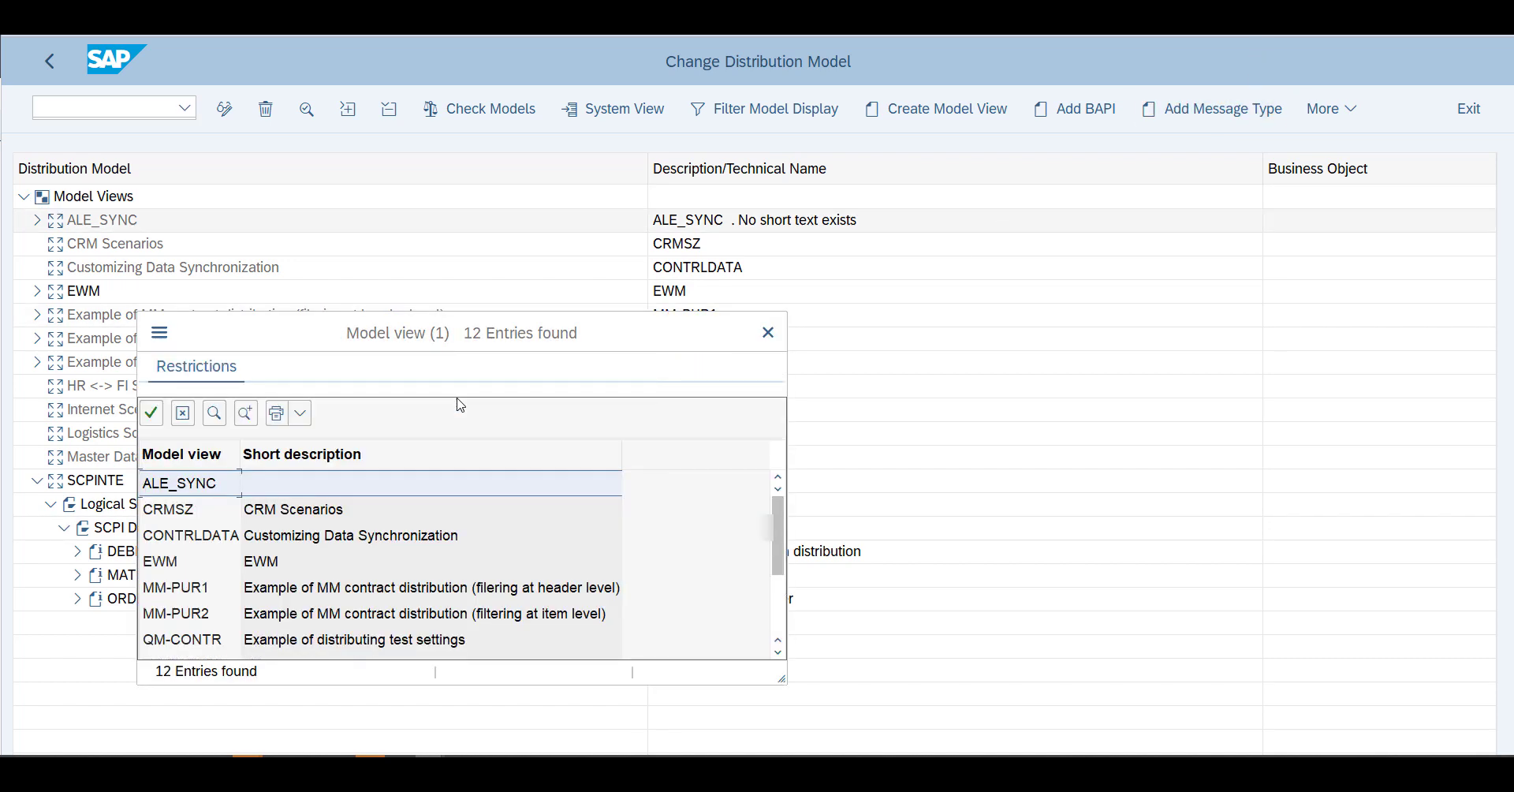
click(769, 333)
click(426, 430)
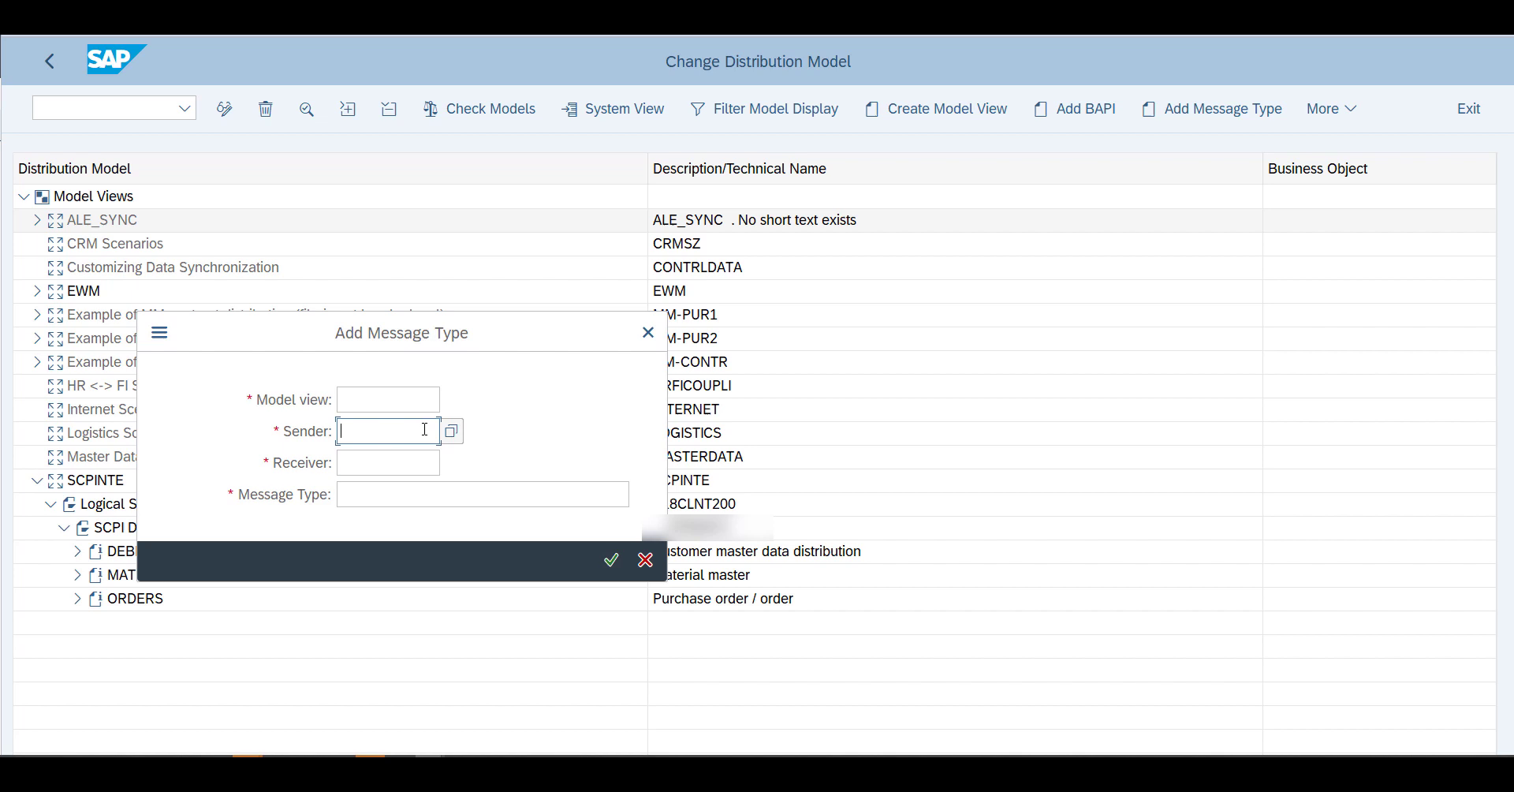
click(451, 431)
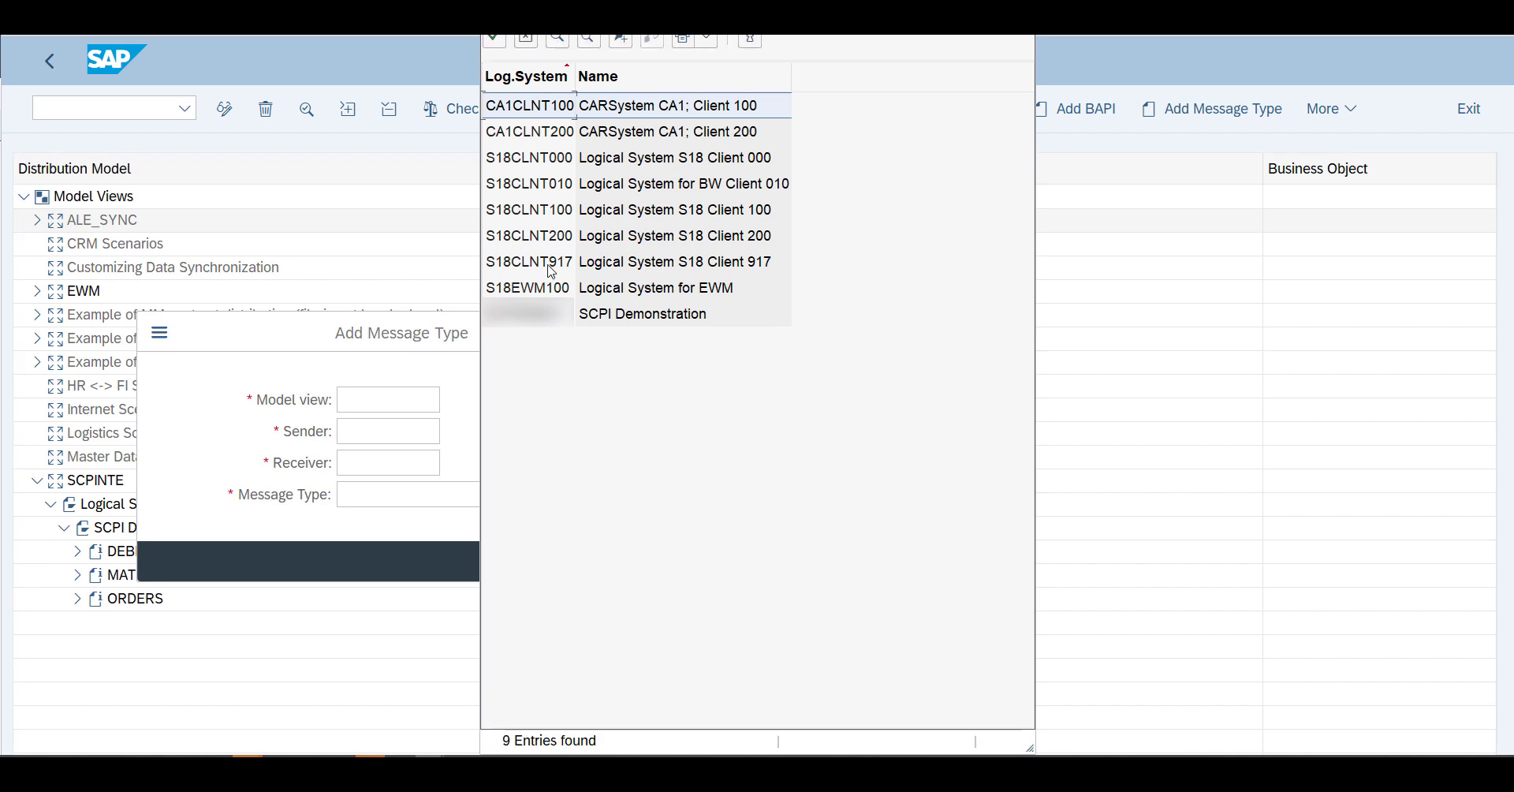
key(Escape)
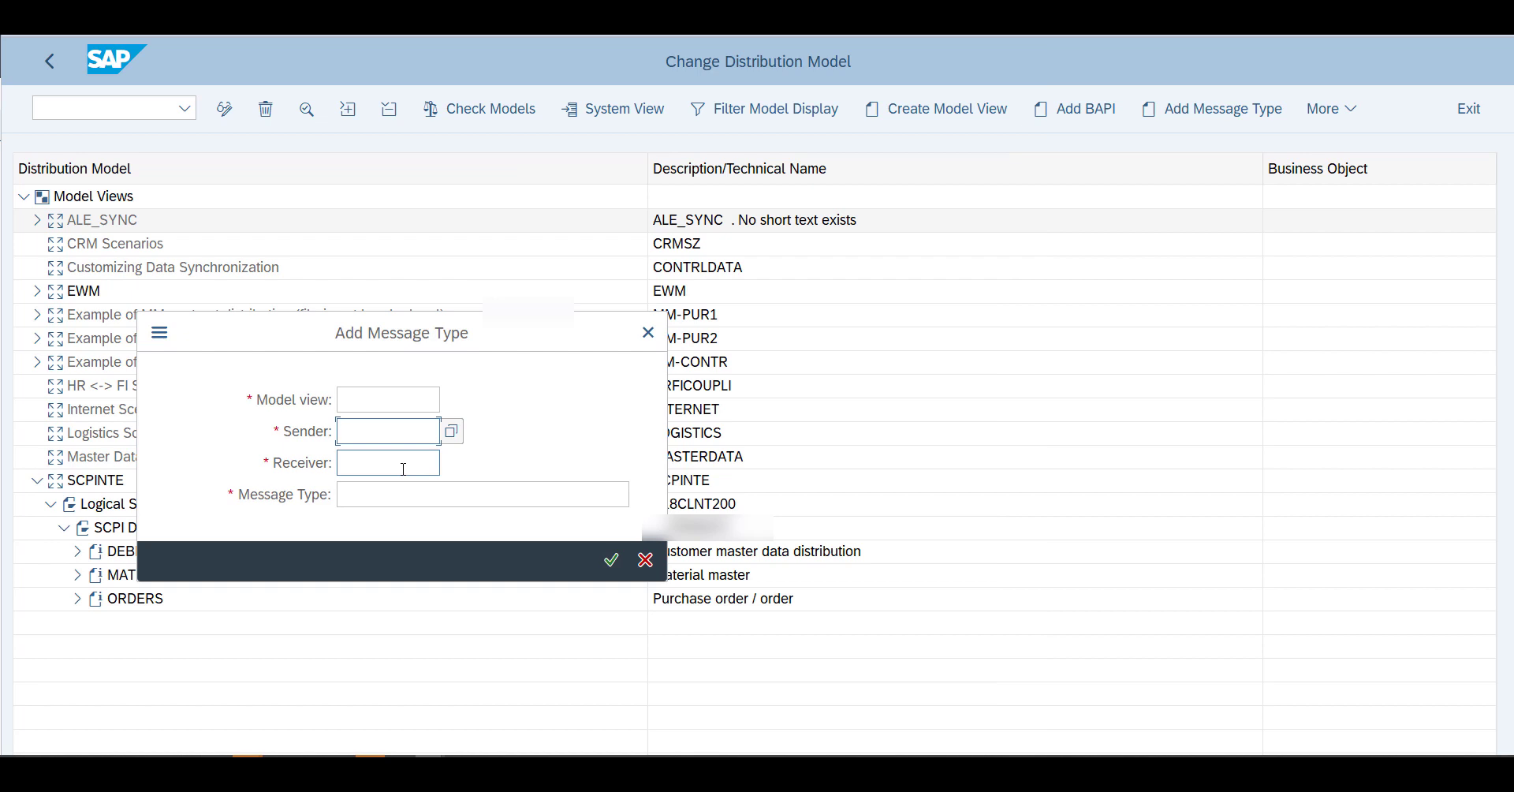
click(392, 493)
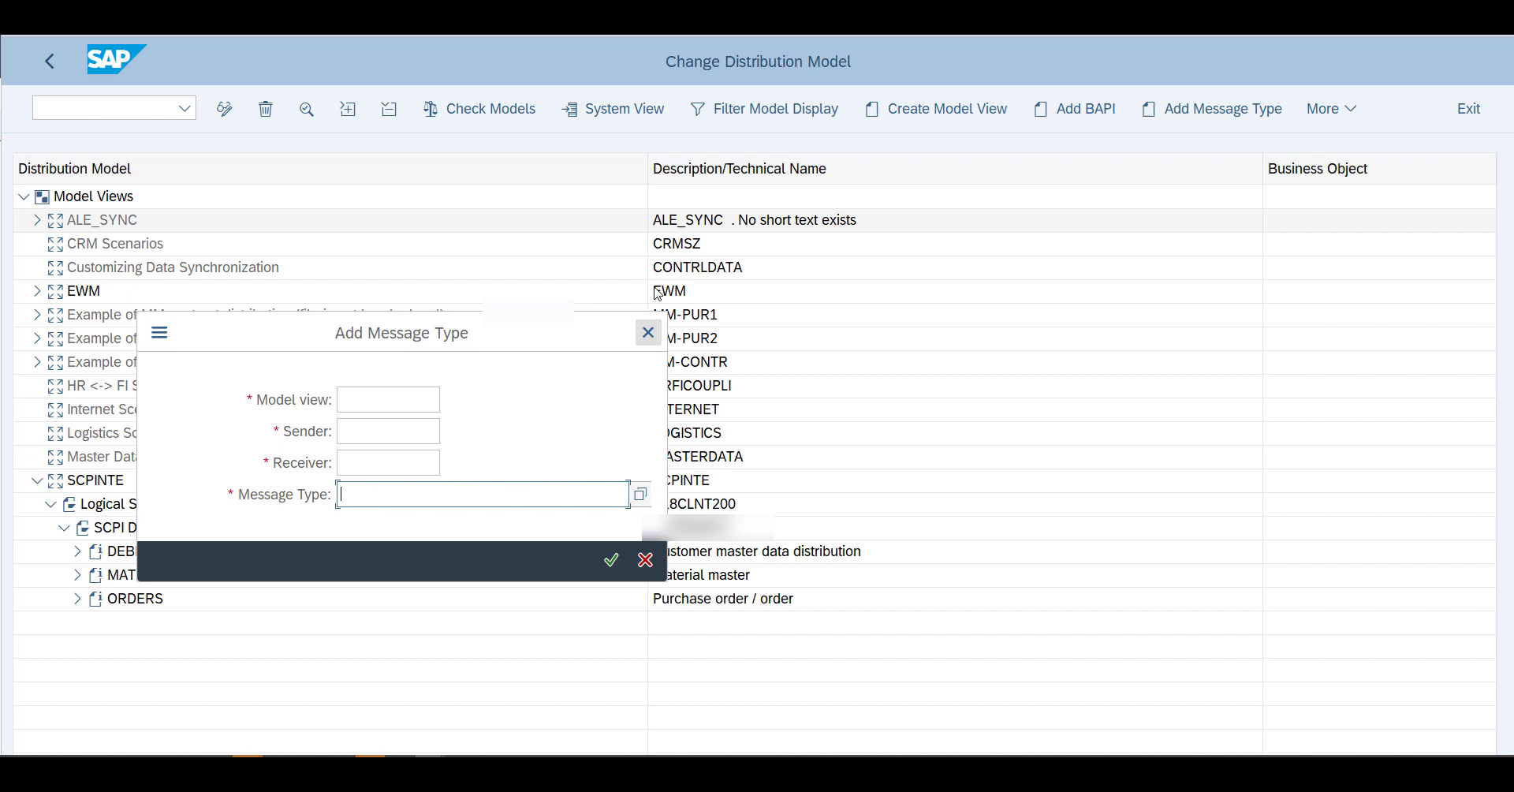
click(646, 331)
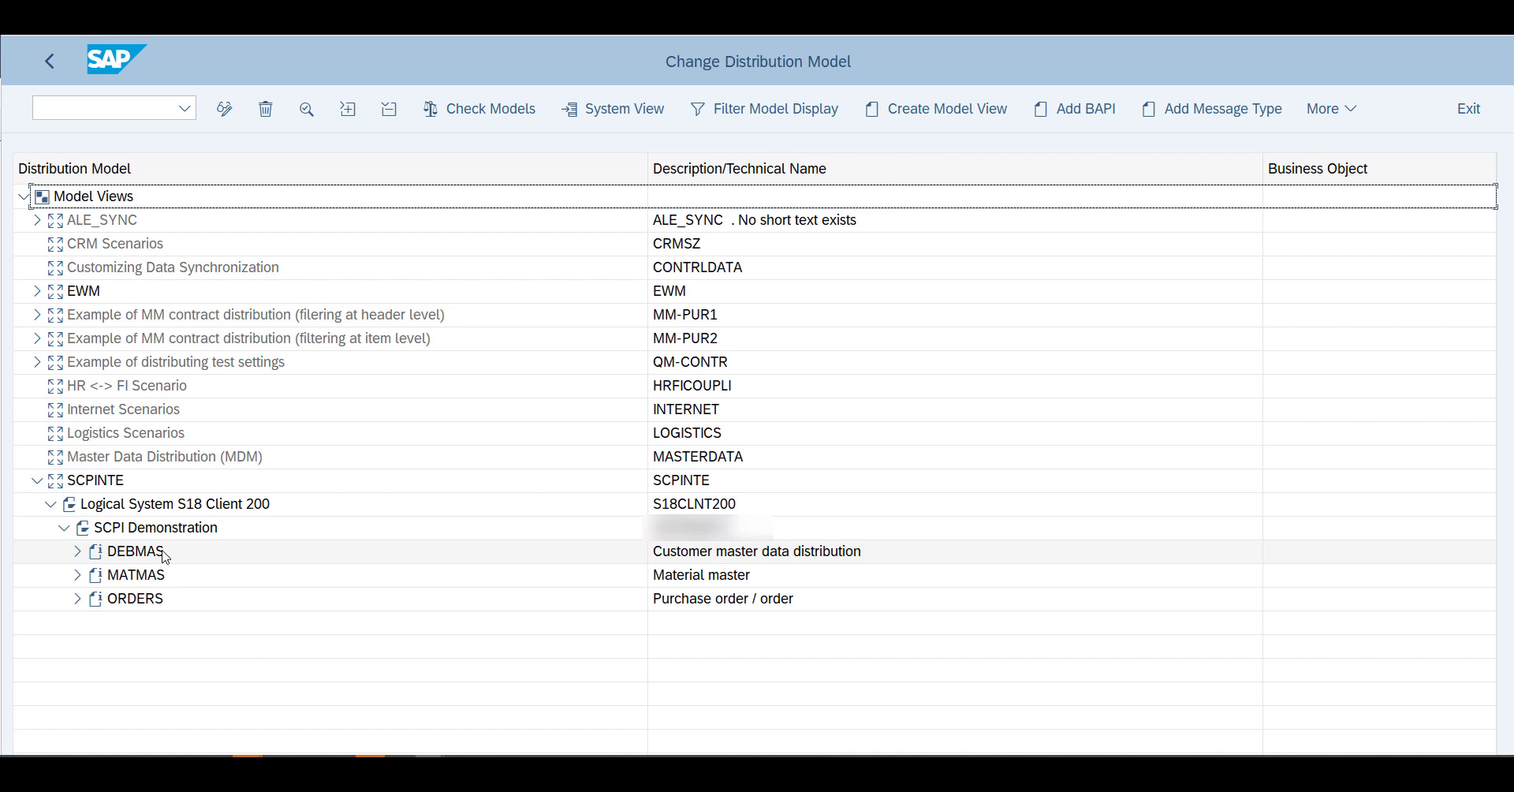
- Run /nSTRUST to open the Trust Manager
click(64, 108)
text(/nSTR)
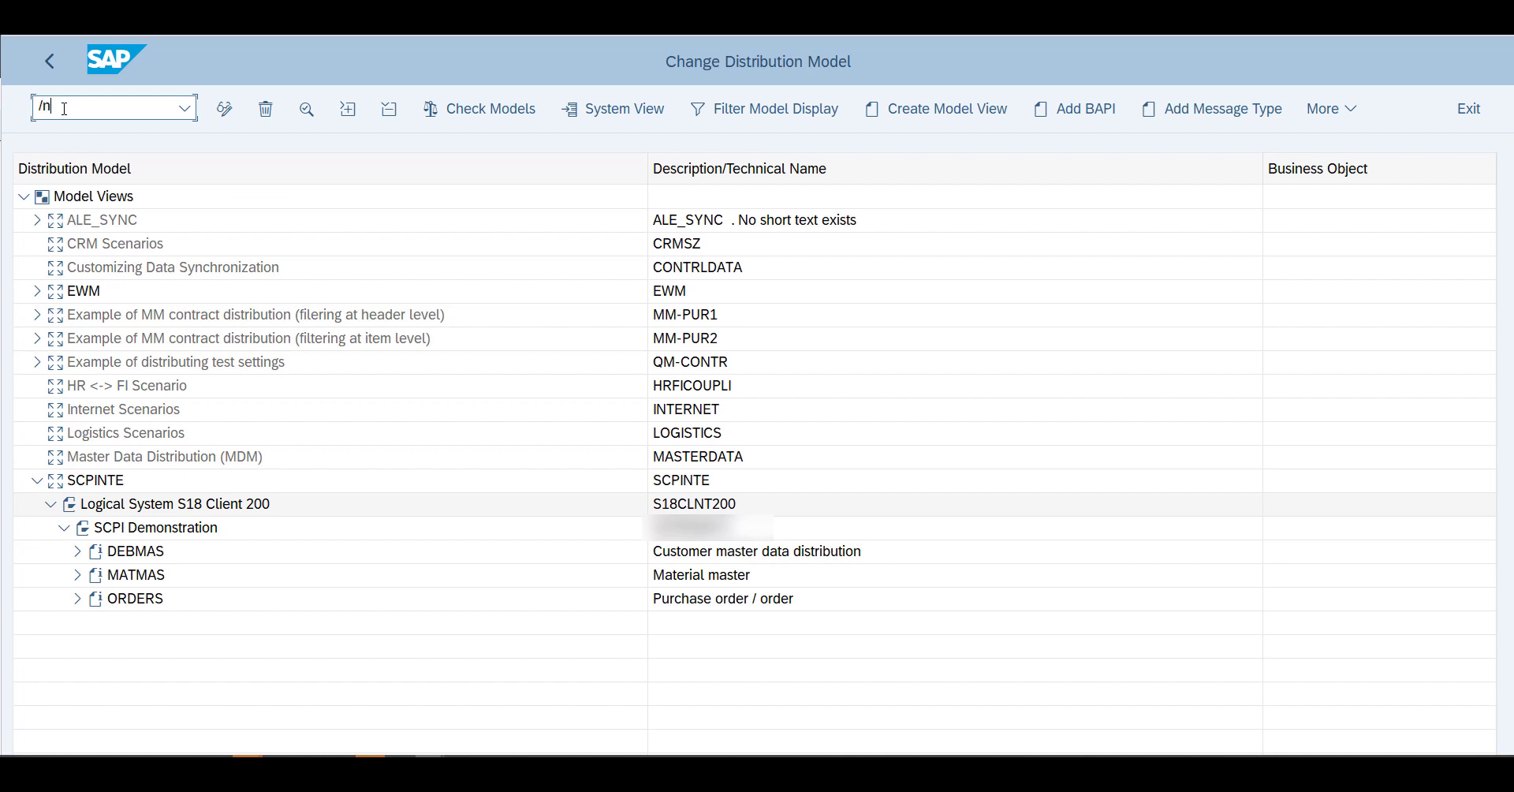
text(UST)
key(Return)
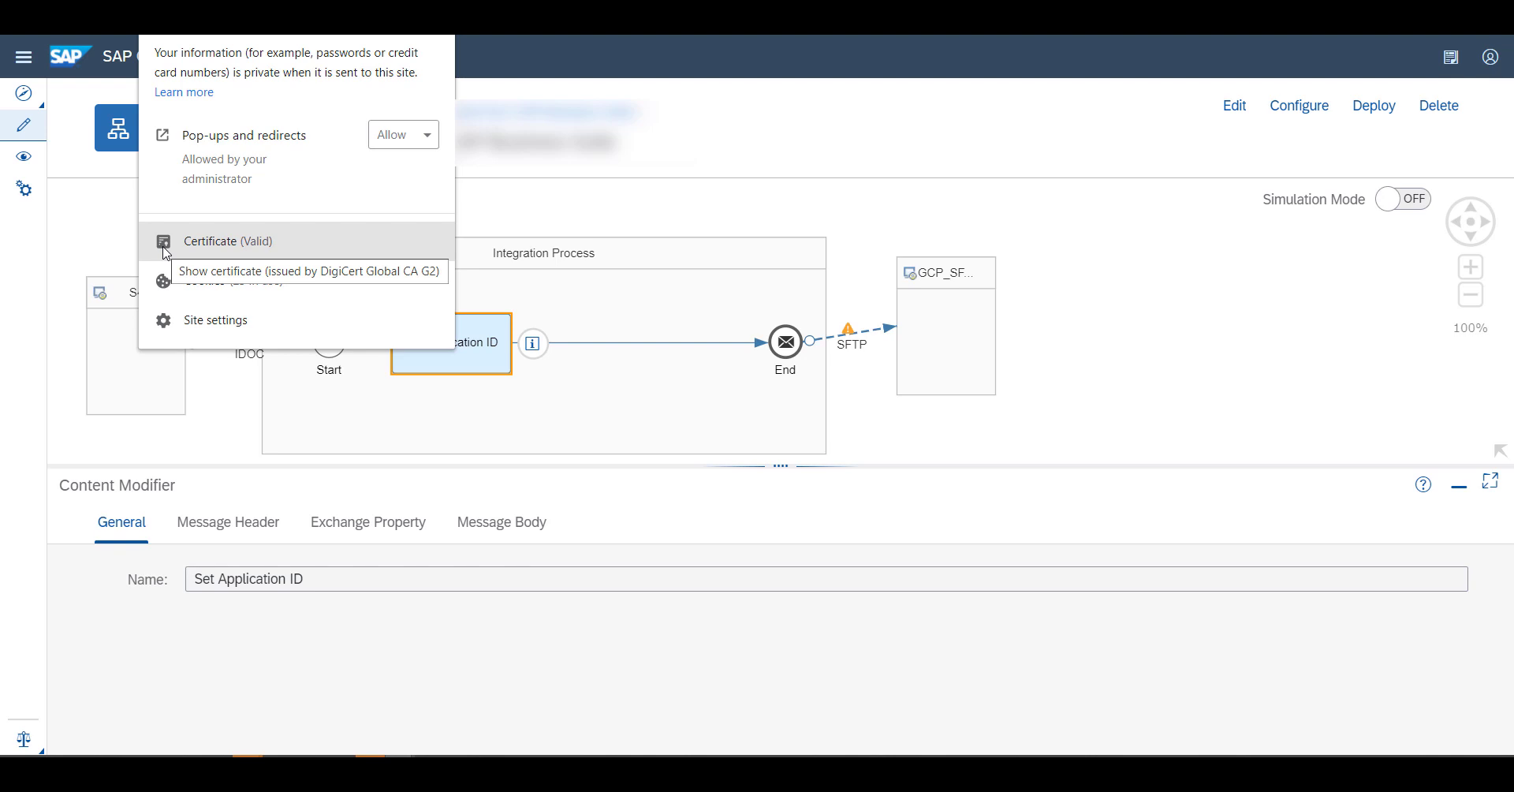
- Inspect the CPI certificate's details and chain, then export *.hci.eu.hana.ondemand.com to a file
click(165, 244)
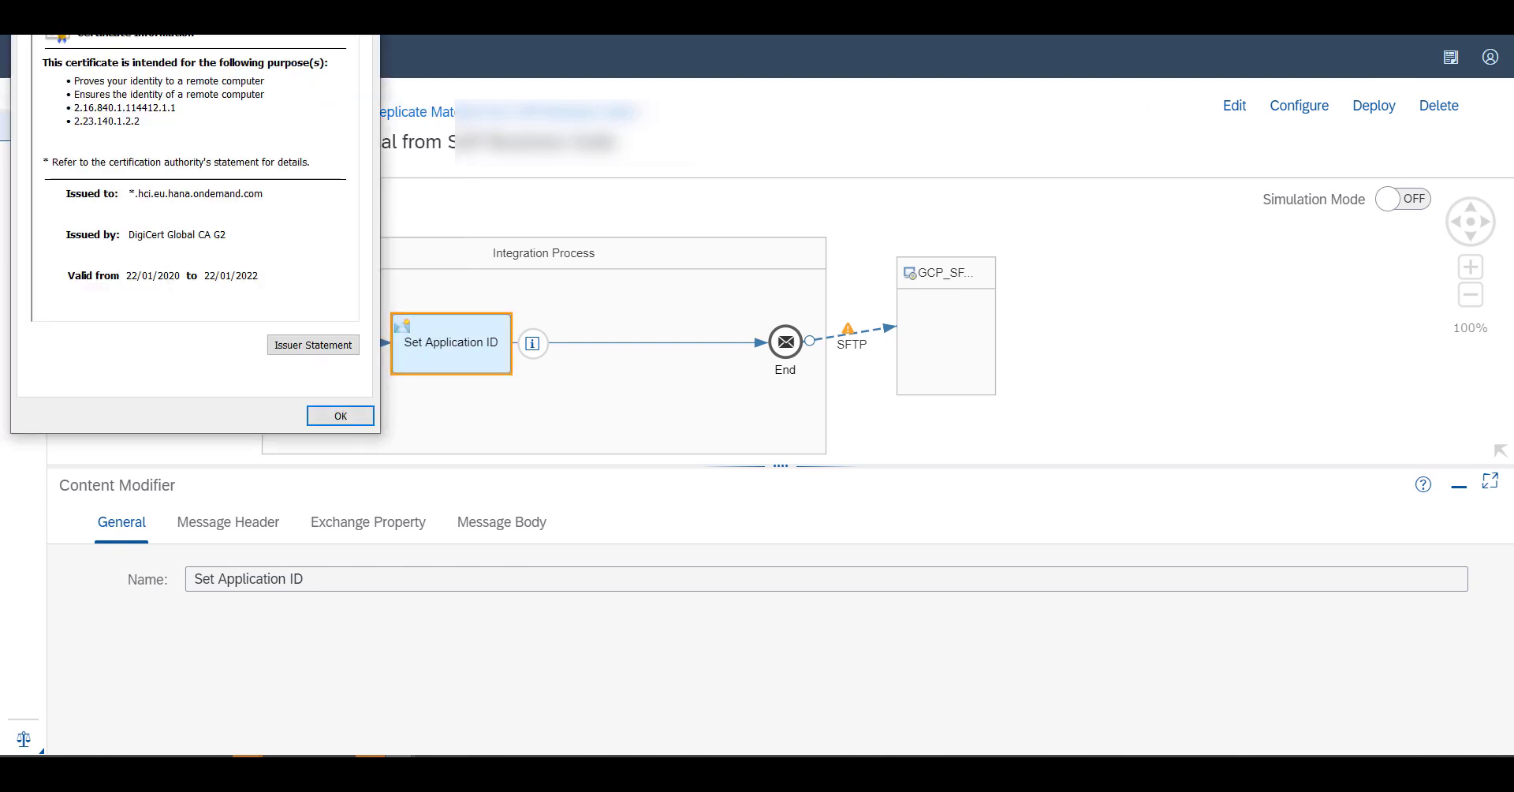
drag(111, 34, 192, 134)
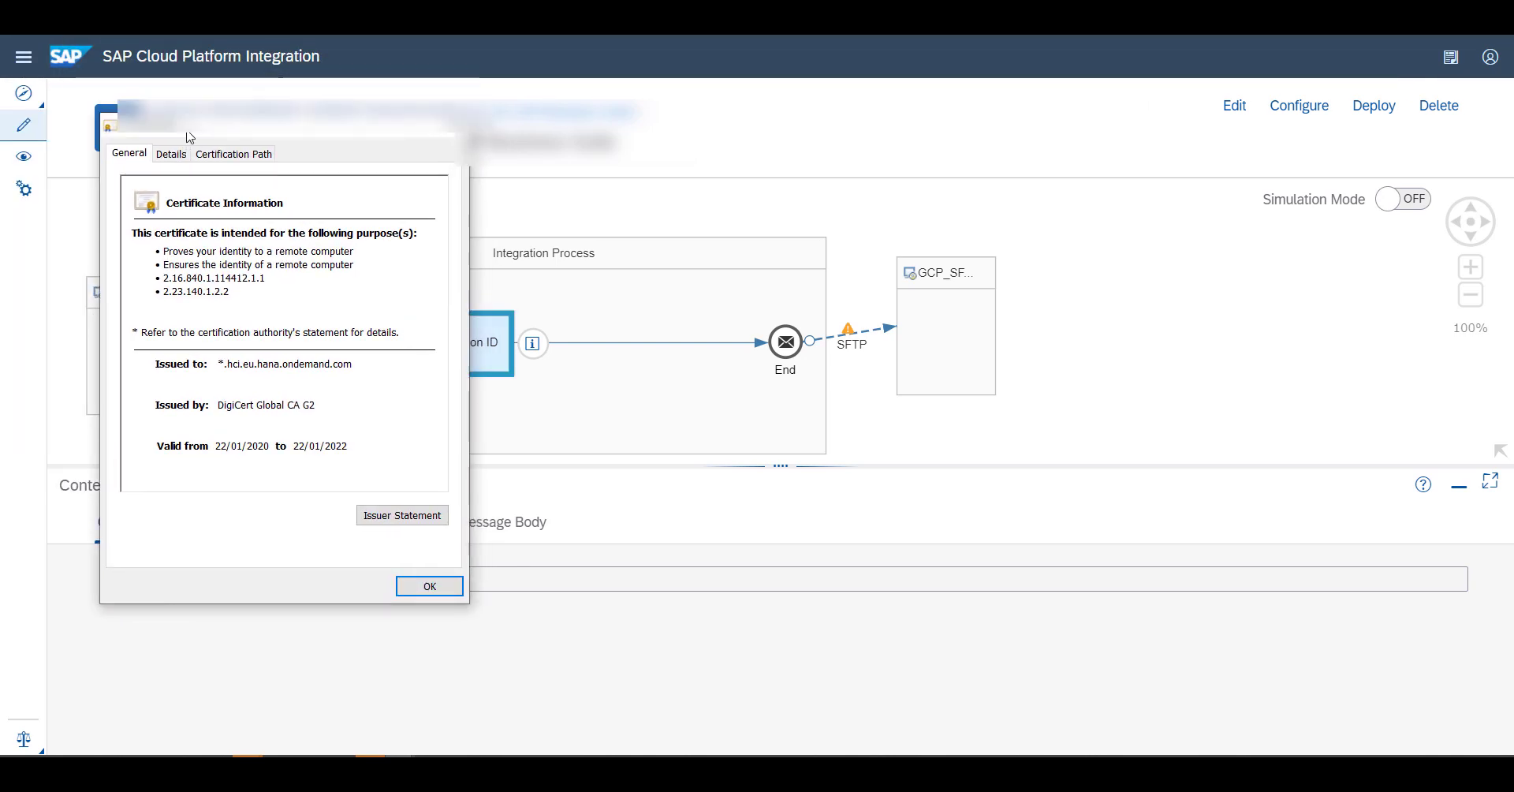
click(177, 154)
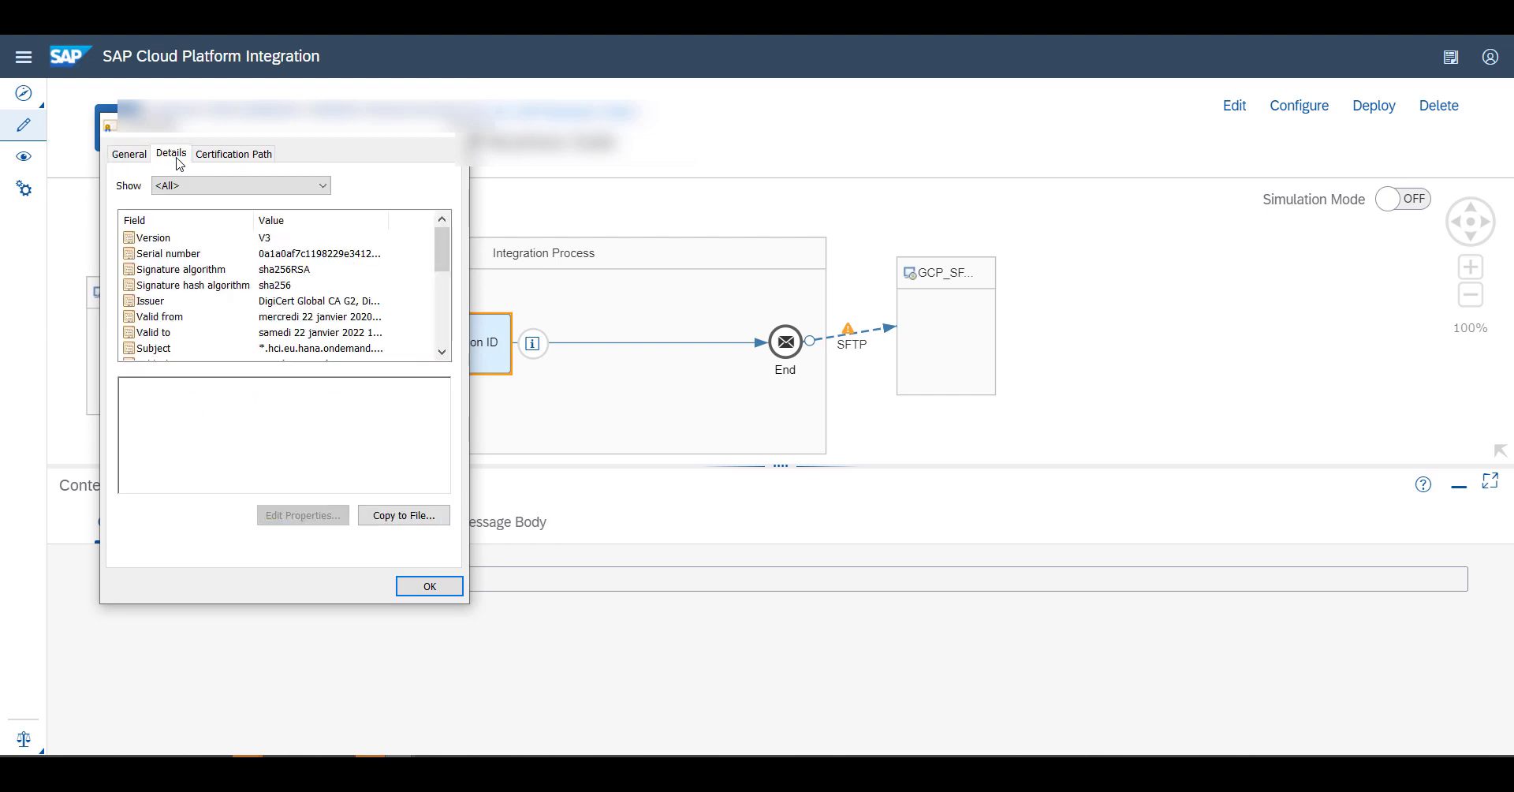
click(225, 155)
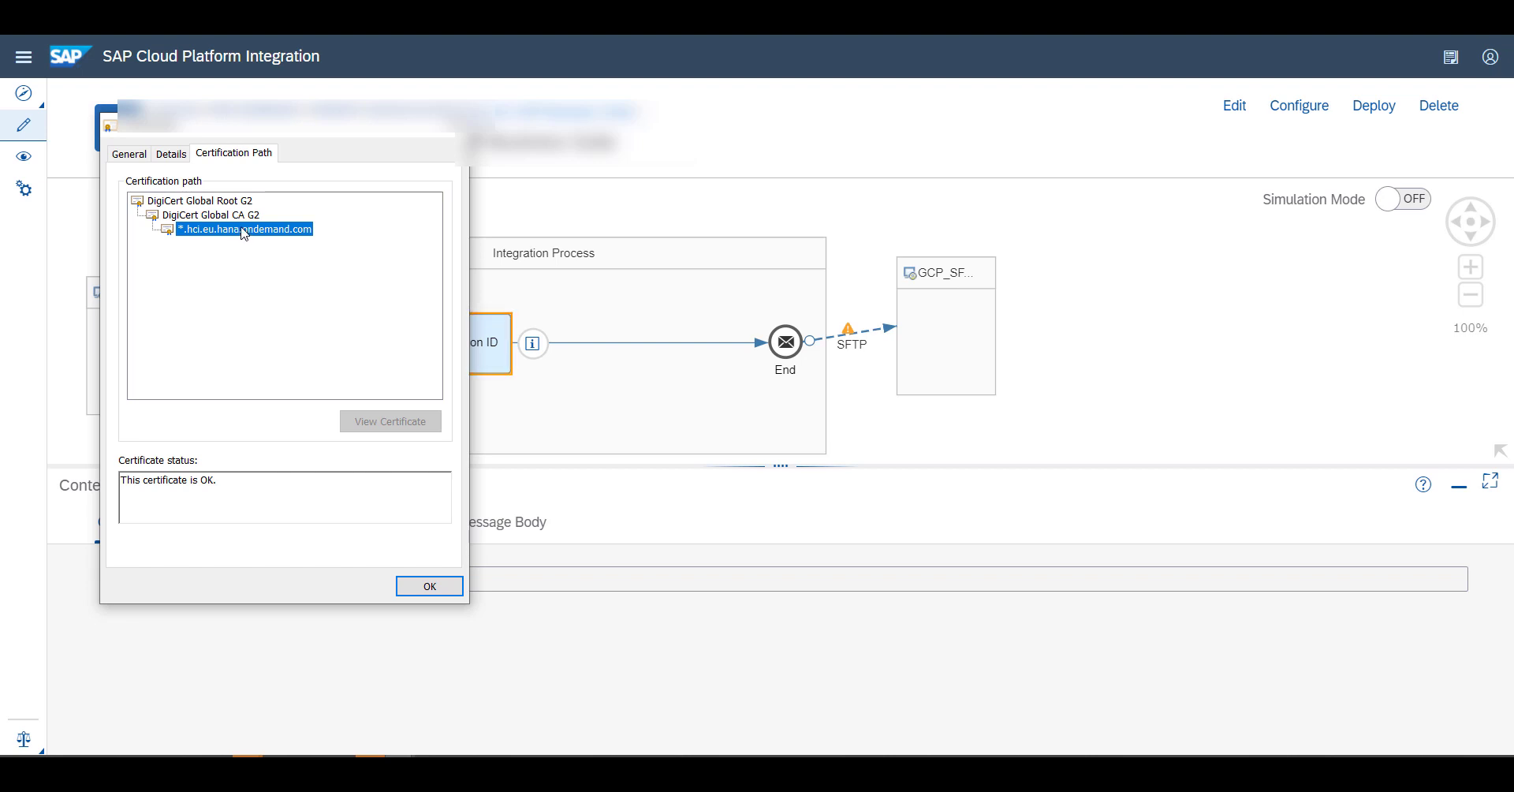
click(211, 216)
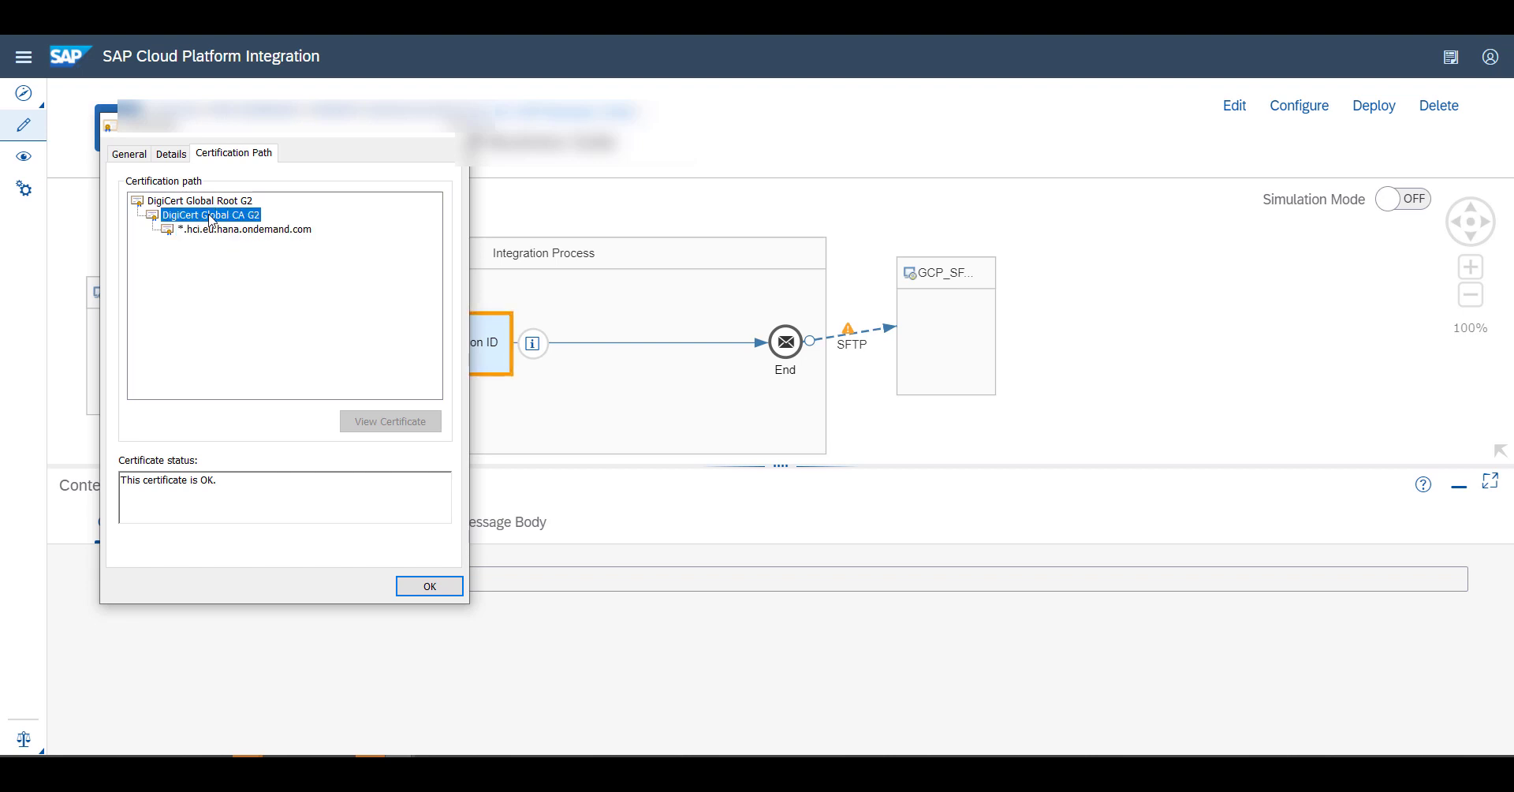
click(204, 201)
click(213, 229)
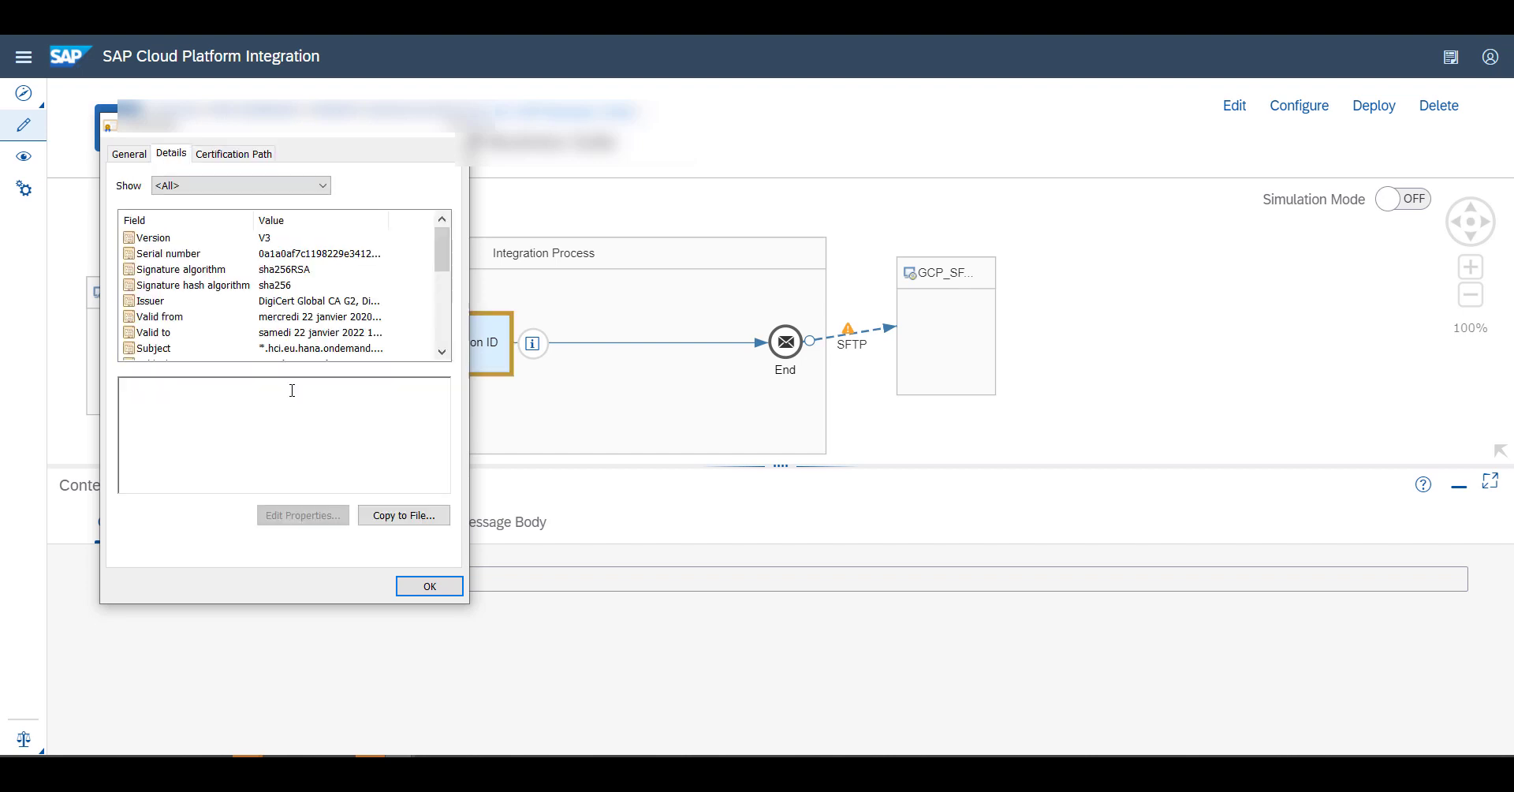
click(408, 519)
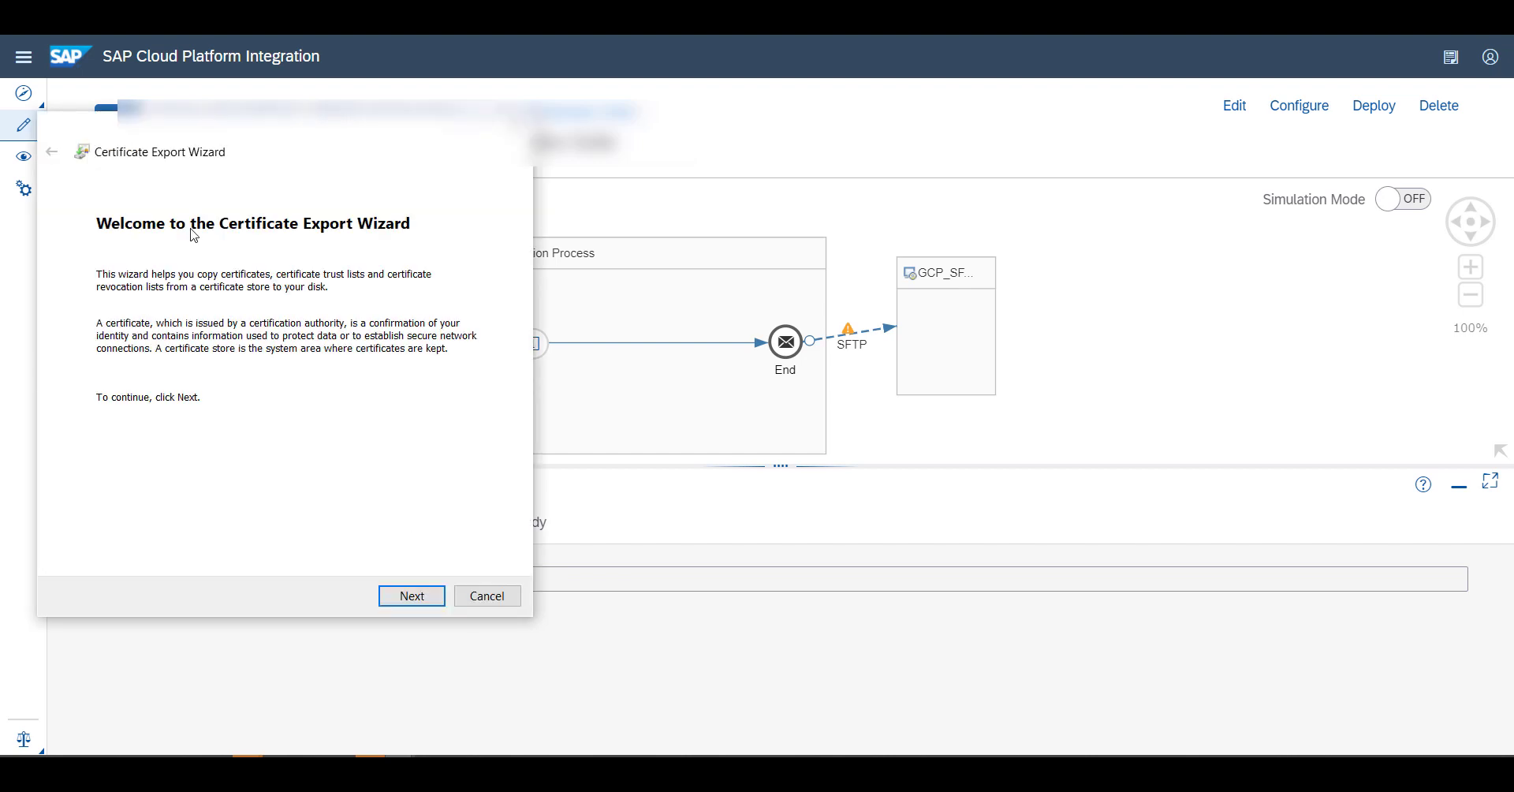
- Choose Base-64 encoded X.509 in the export wizard, then cancel the export
click(397, 596)
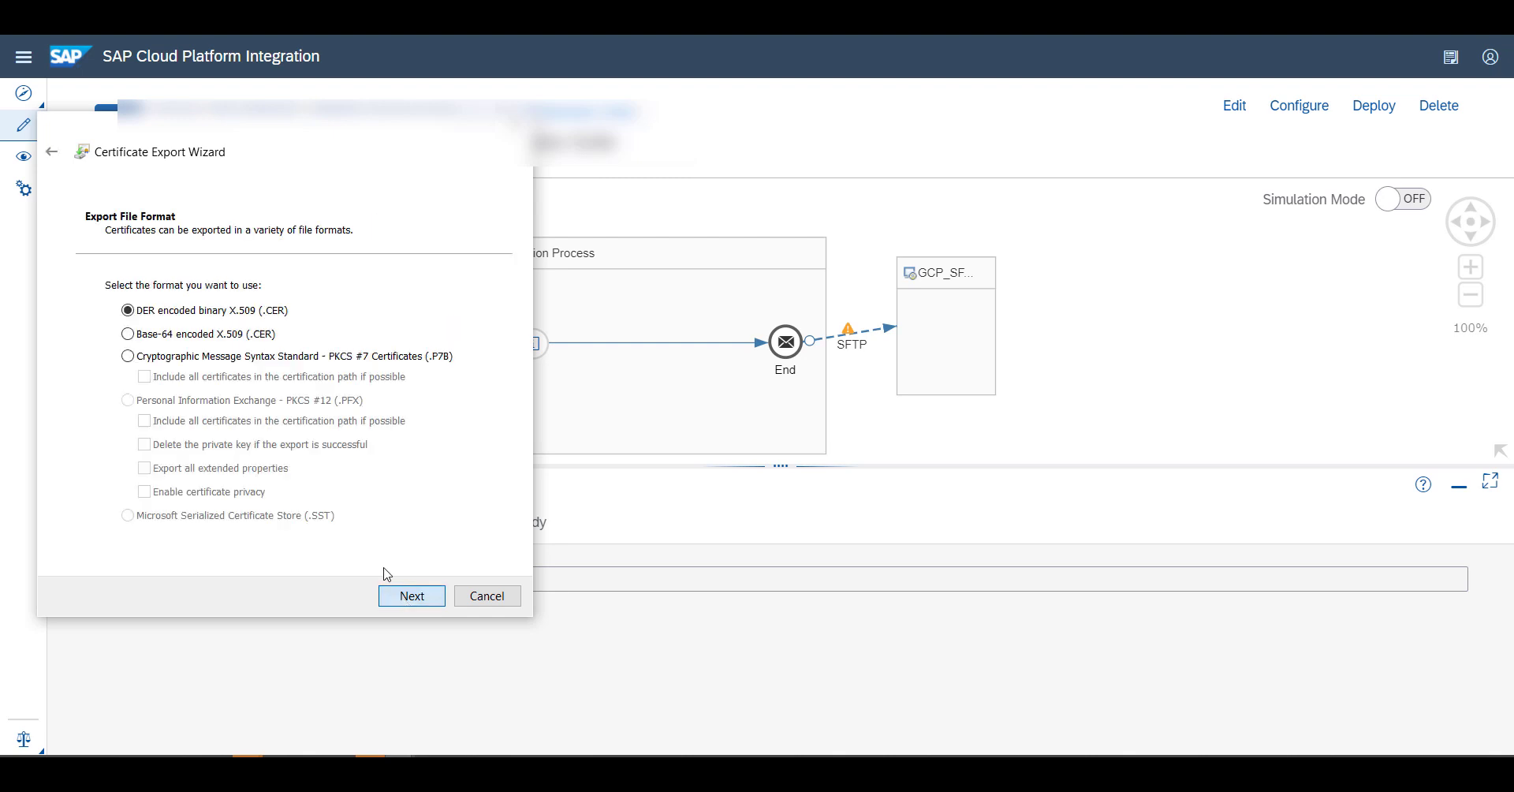
click(166, 339)
click(400, 598)
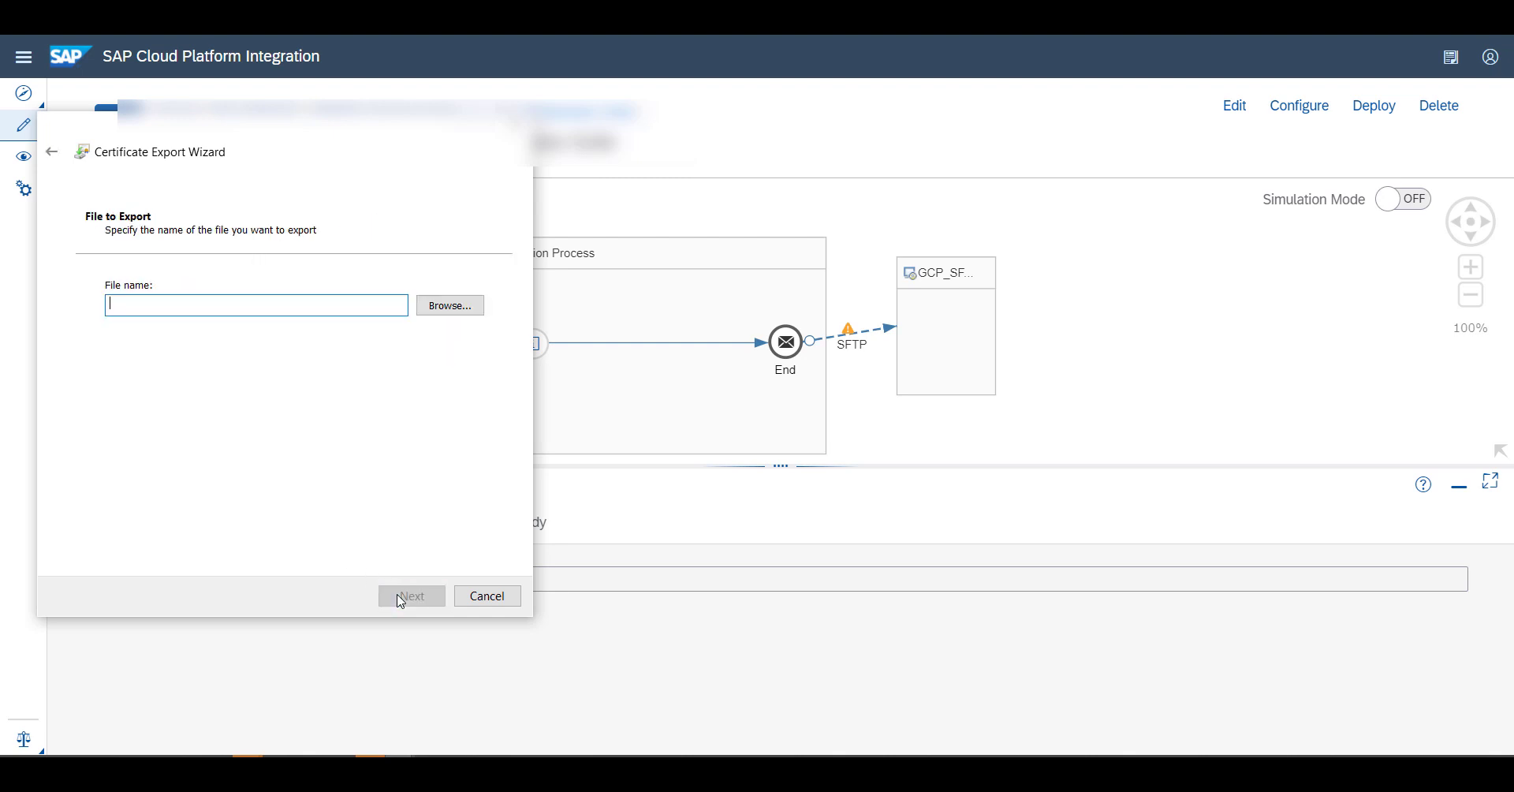
click(500, 601)
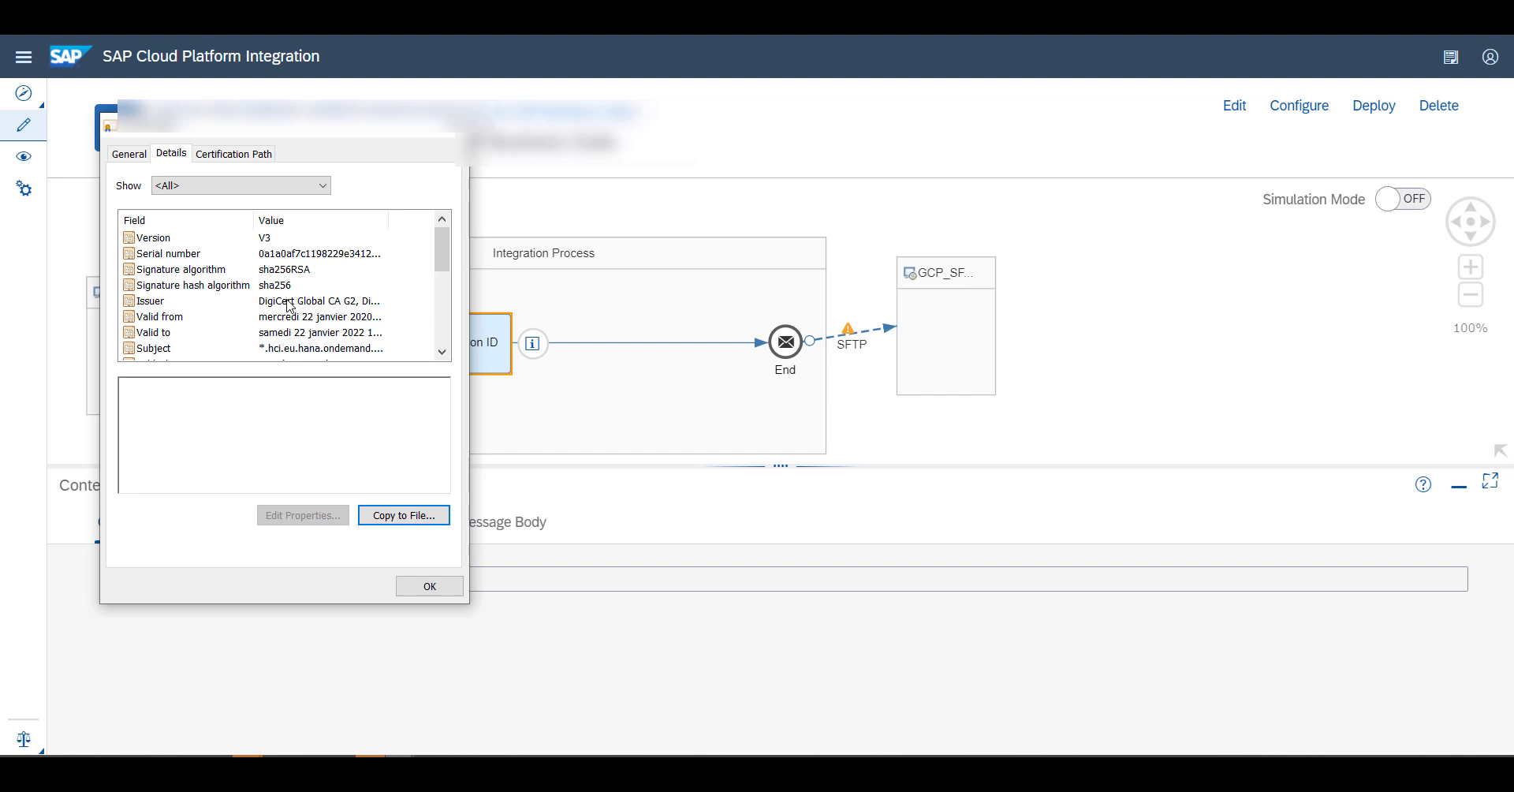
- View the DigiCert Global CA G2 certificate details, close the certificate windows, return to Trust Manager
click(220, 156)
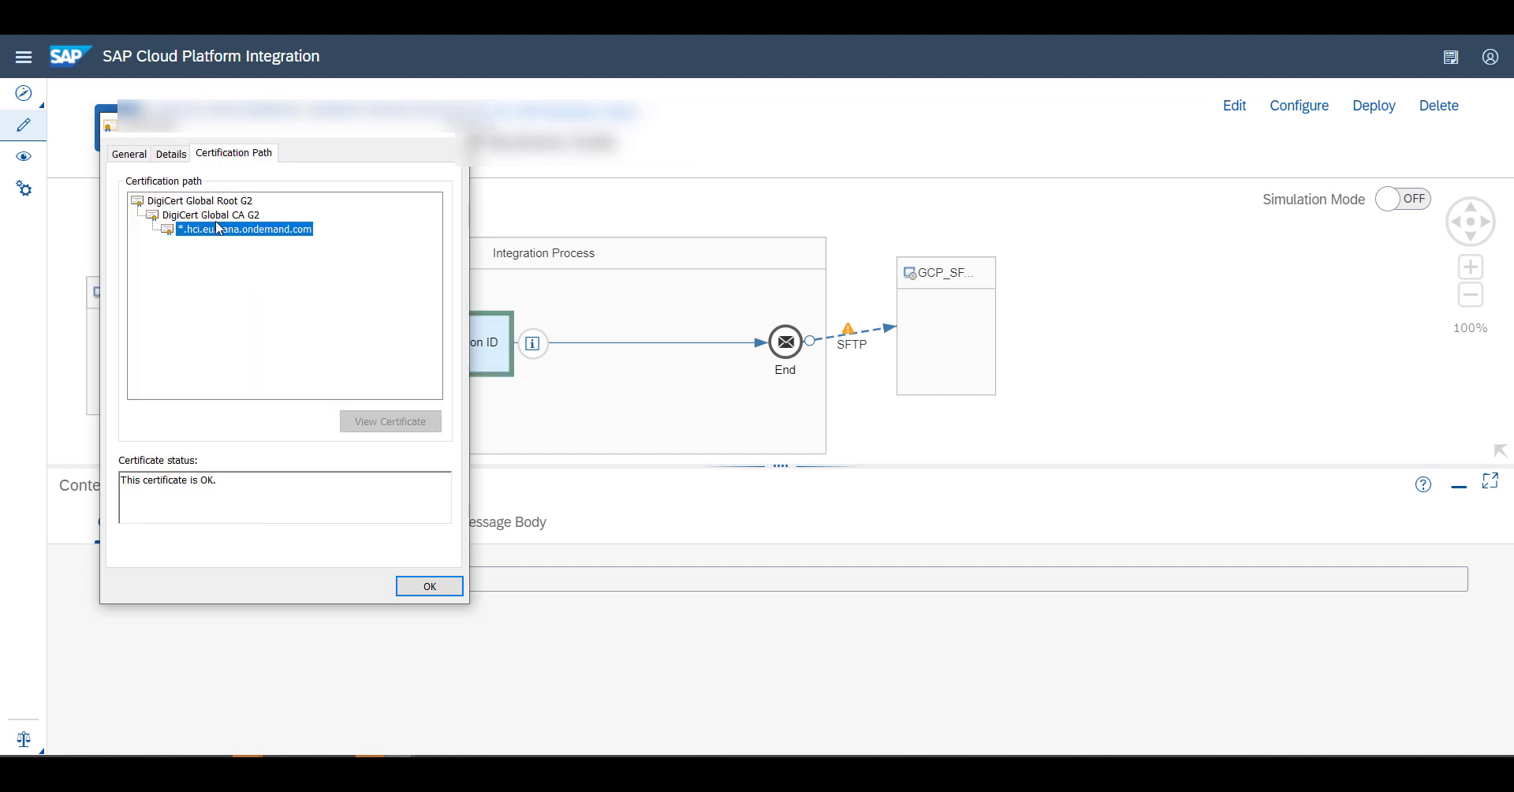
click(211, 215)
click(378, 421)
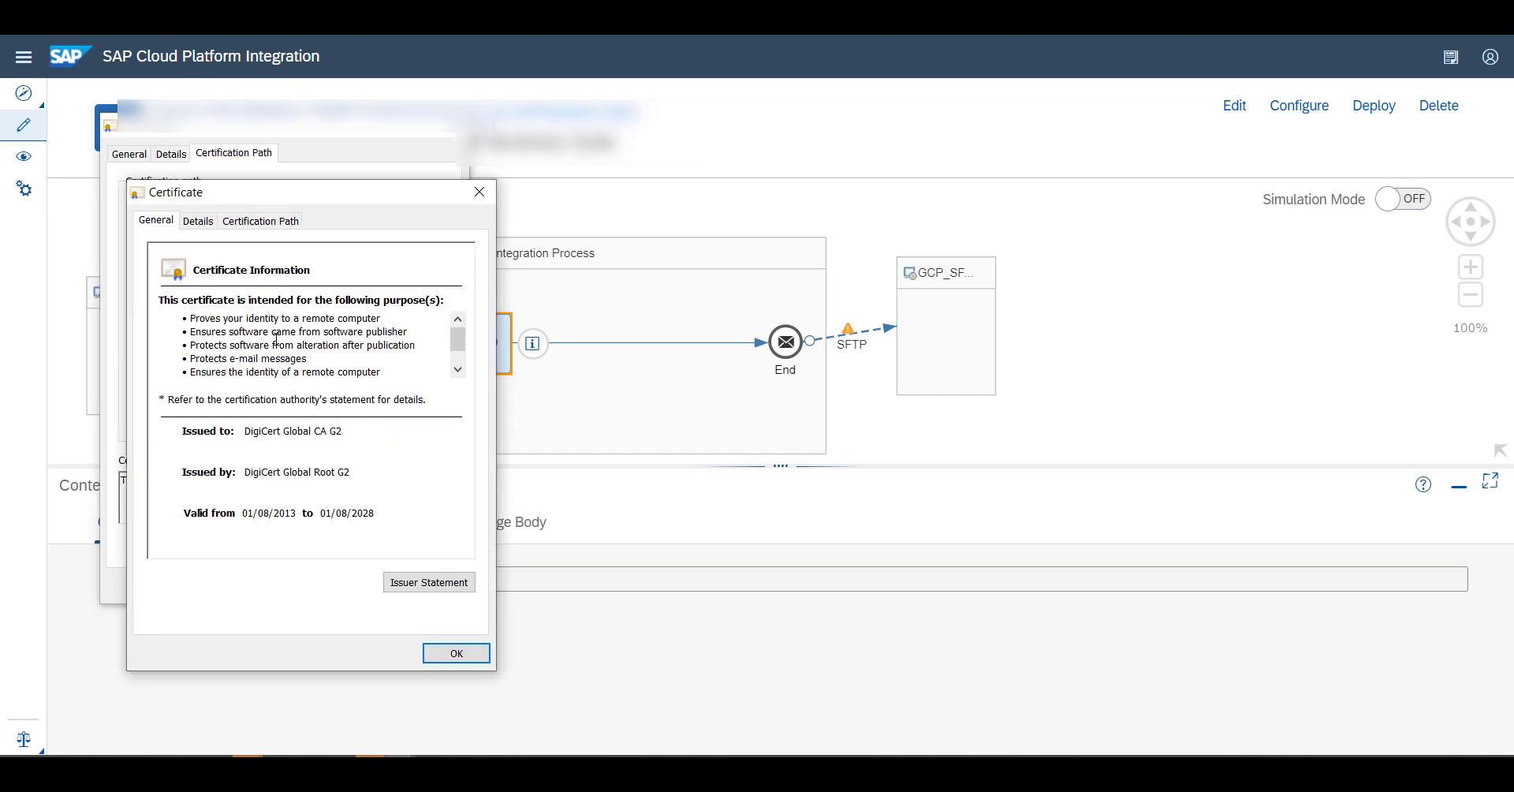
click(197, 224)
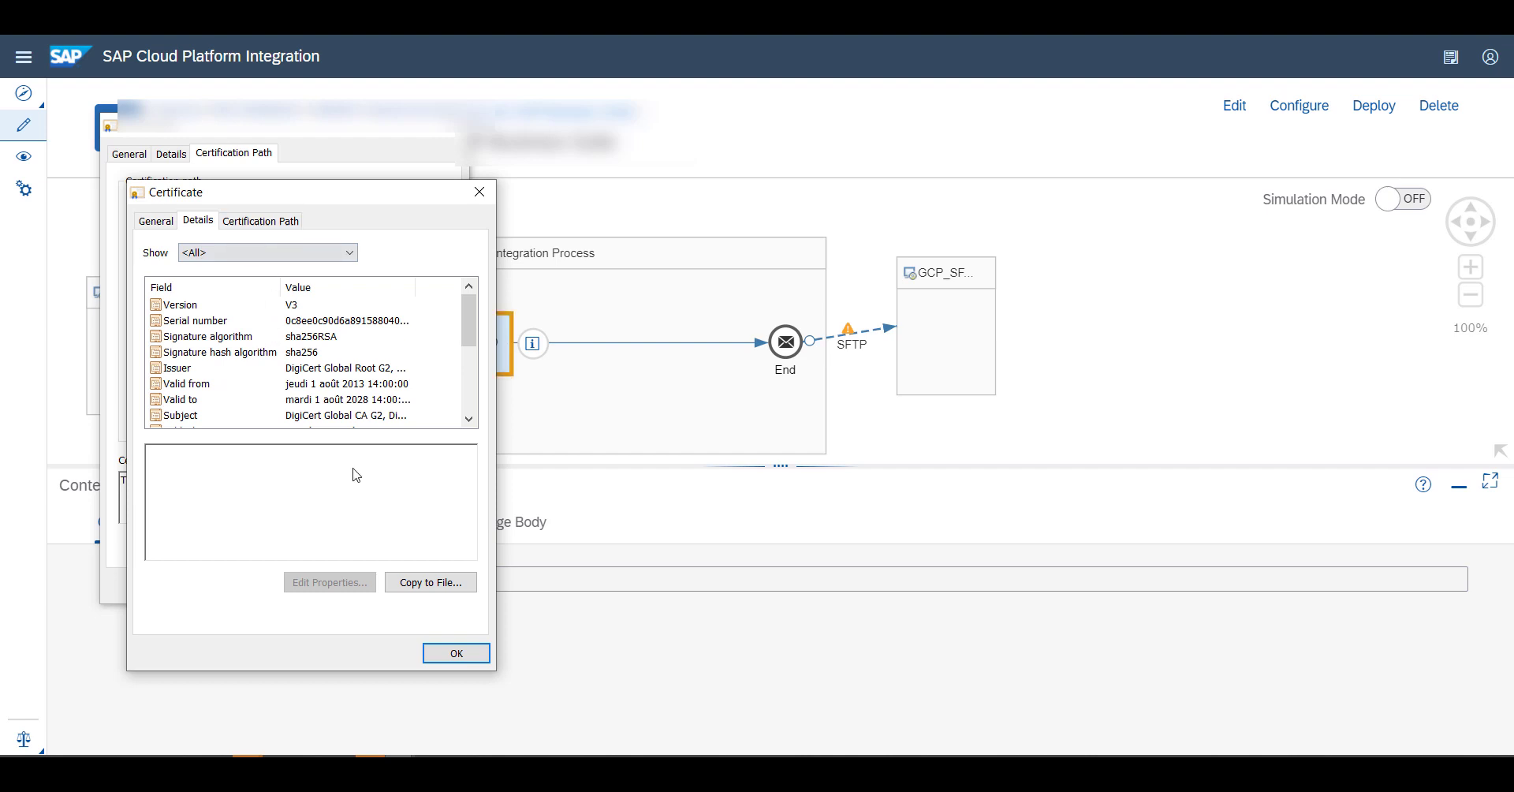
click(457, 654)
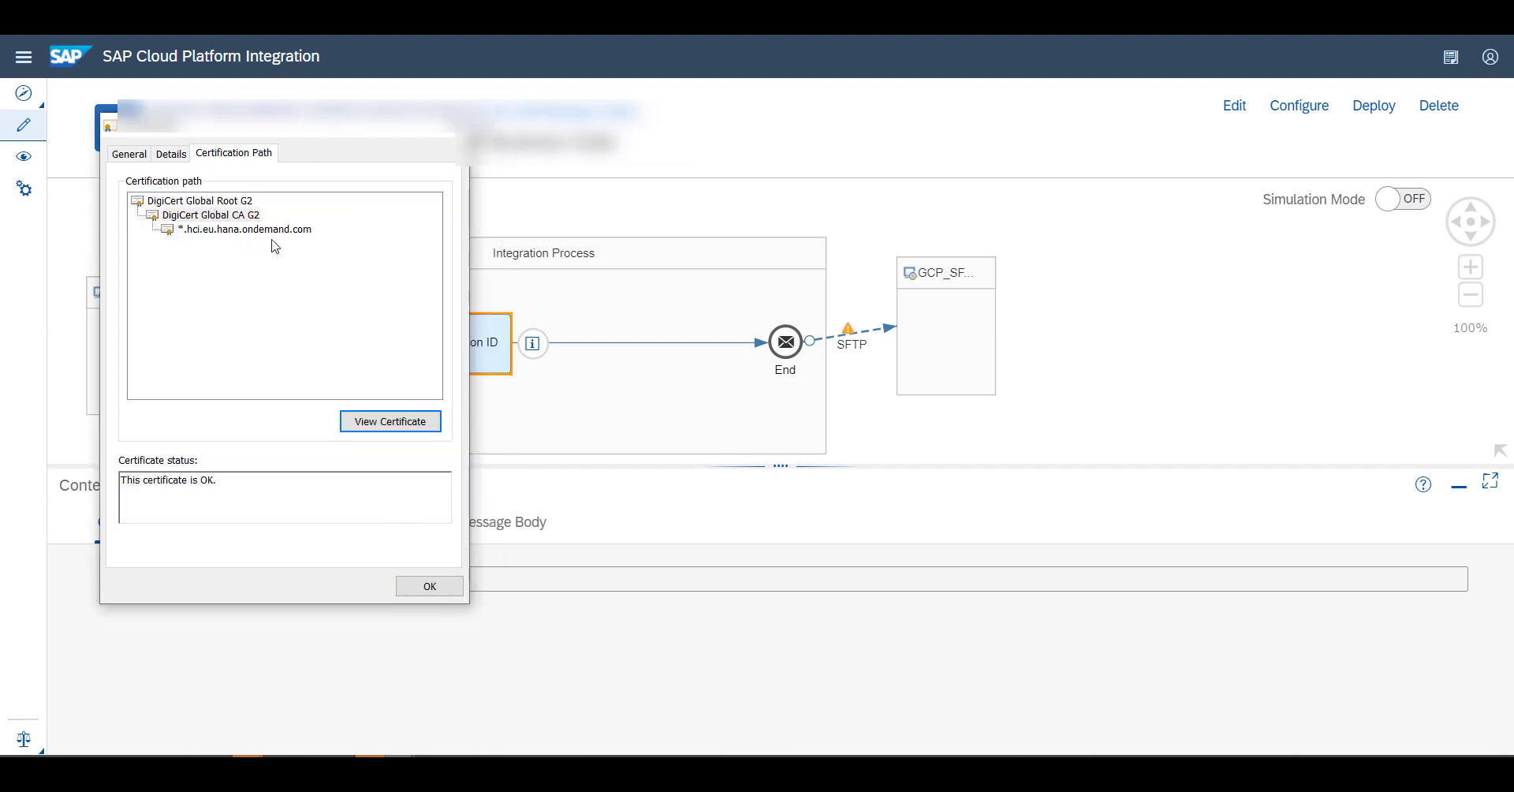
click(427, 590)
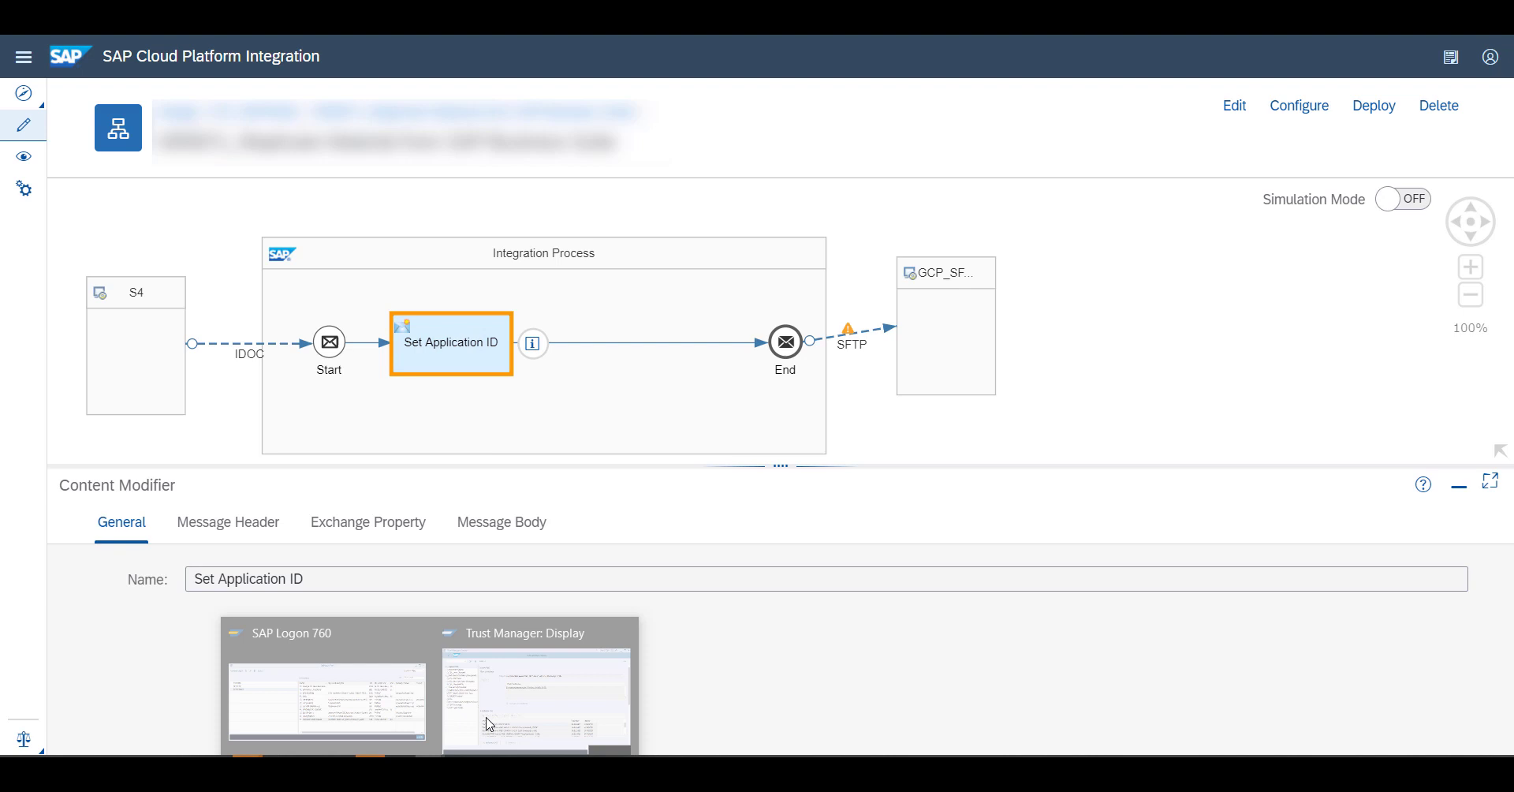
click(487, 724)
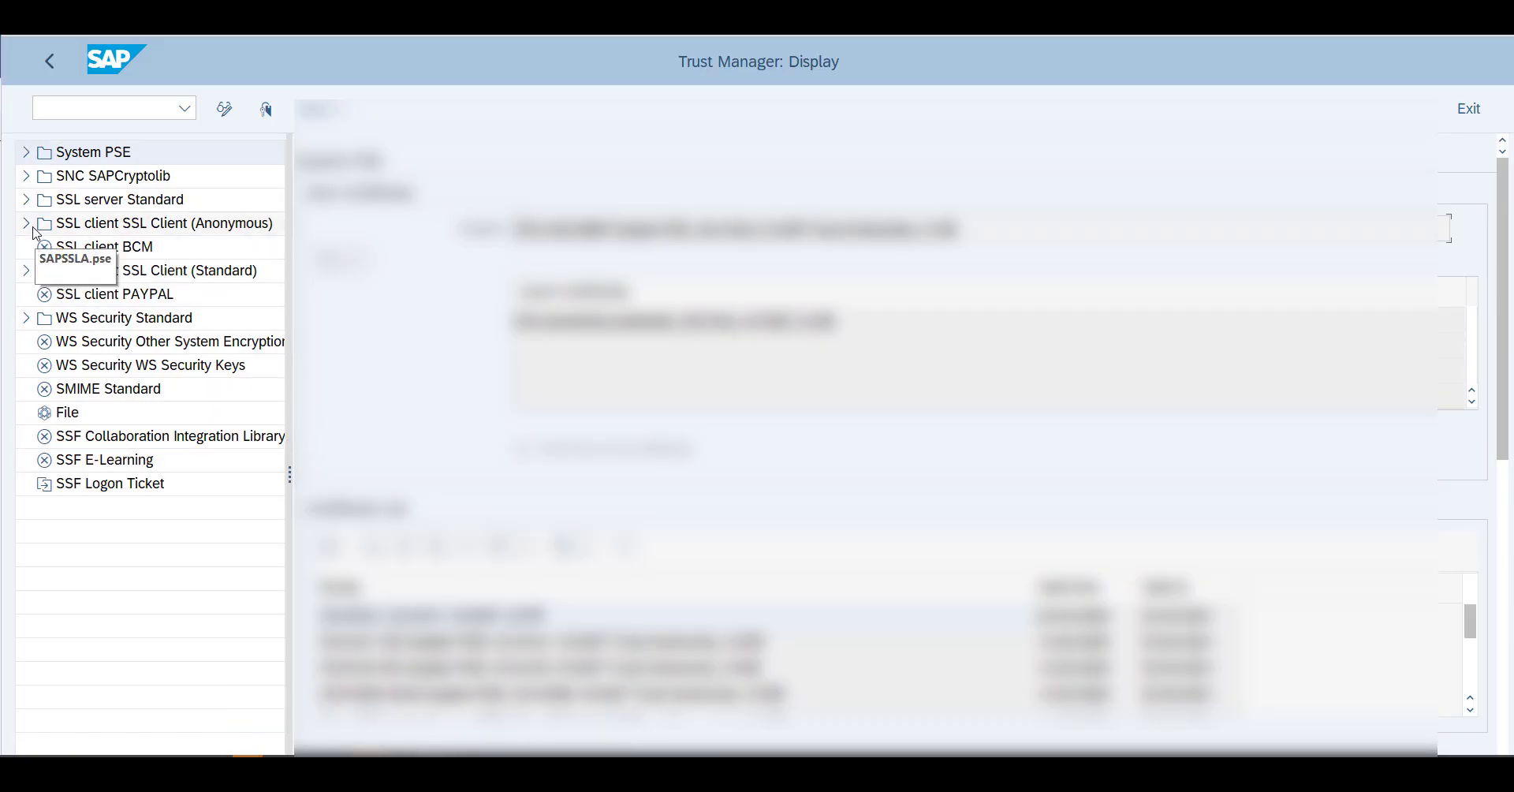
- Open the SSL Client (Anonymous) PSE and confirm it lists the DigiCert and *.hci.eu.hana.ondemand.com certificates
double_click(116, 224)
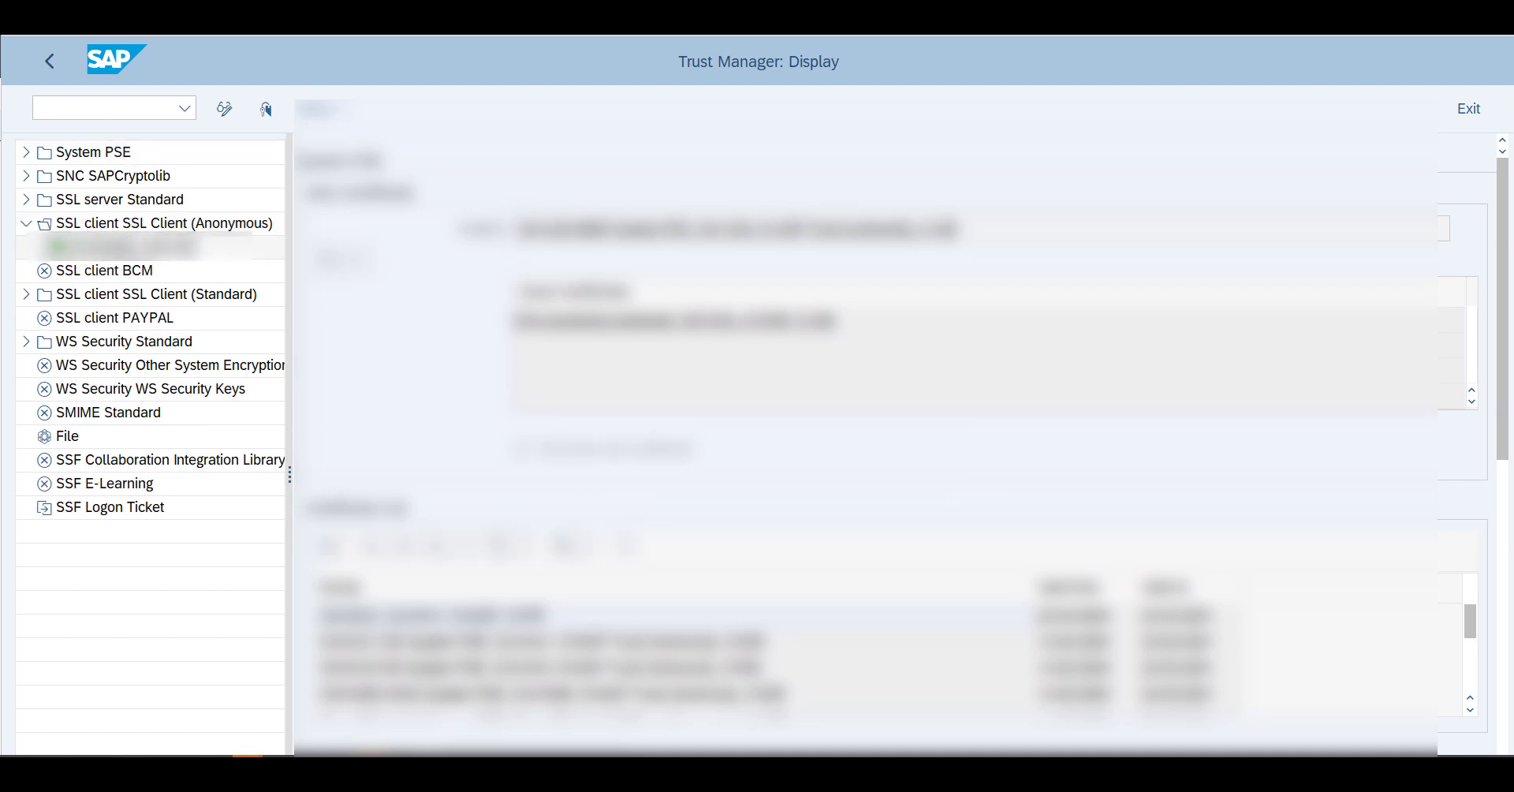
click(116, 223)
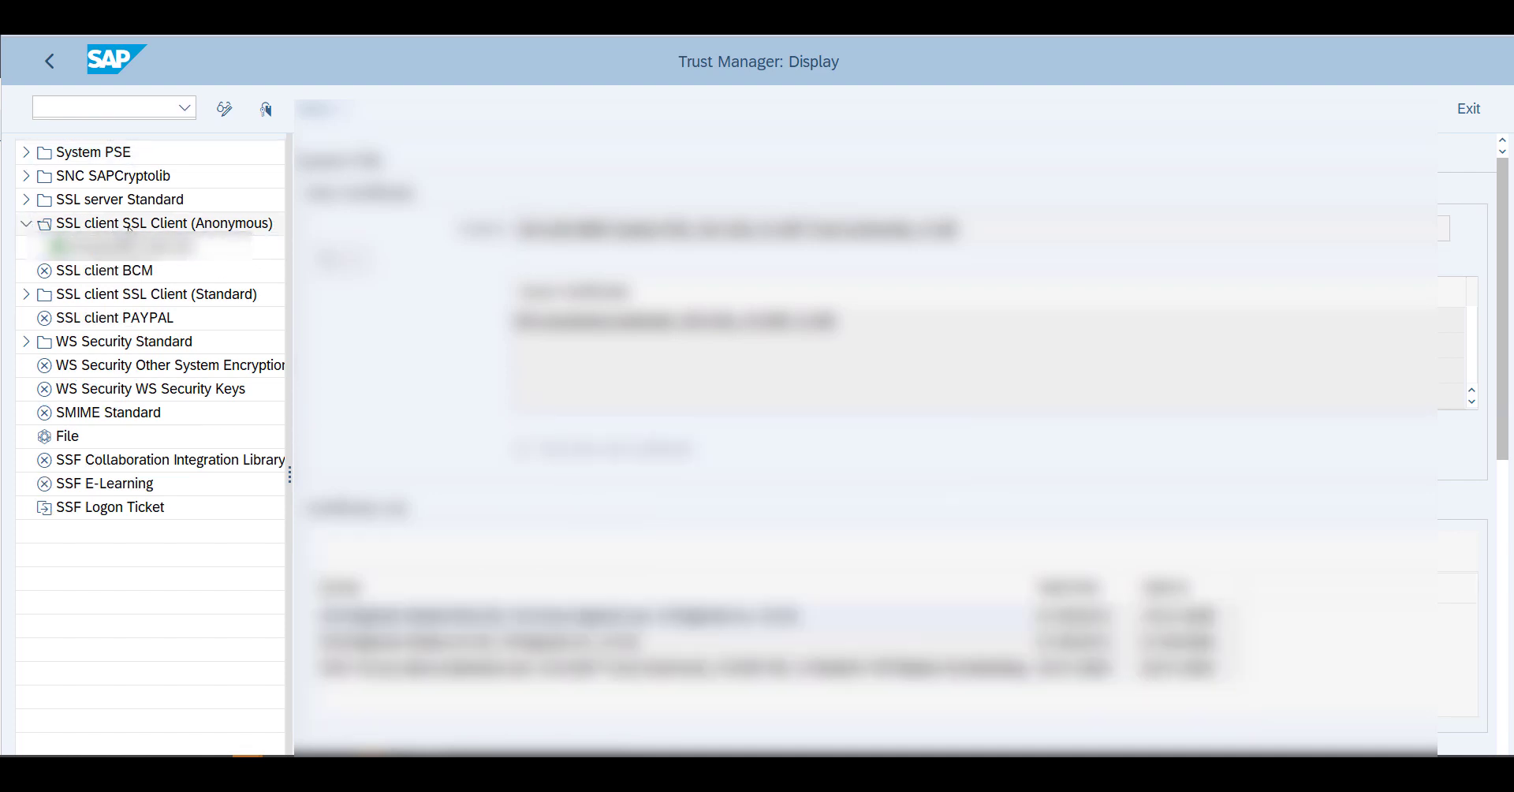
drag(1506, 376, 1508, 678)
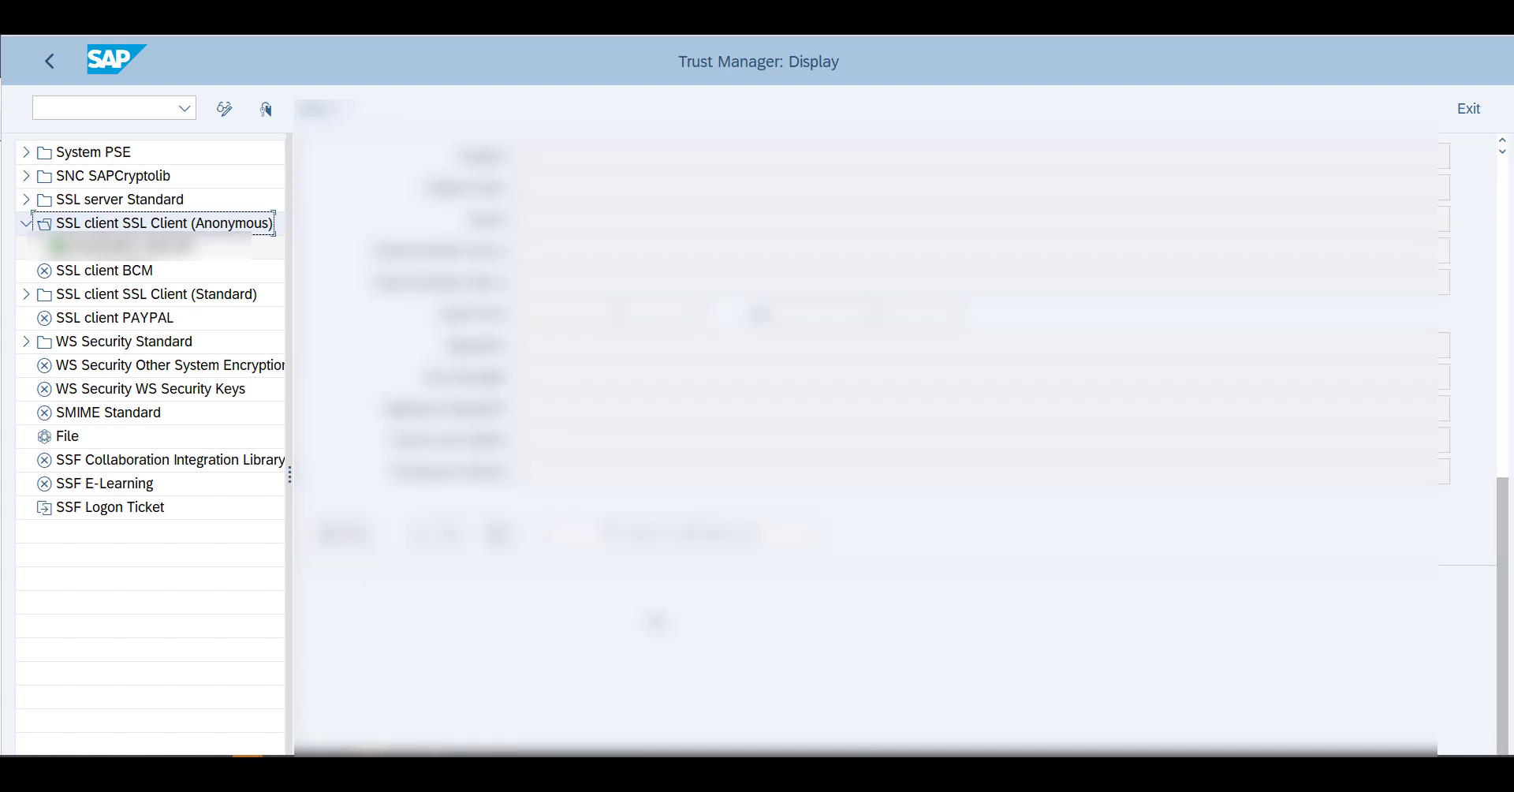
click(329, 537)
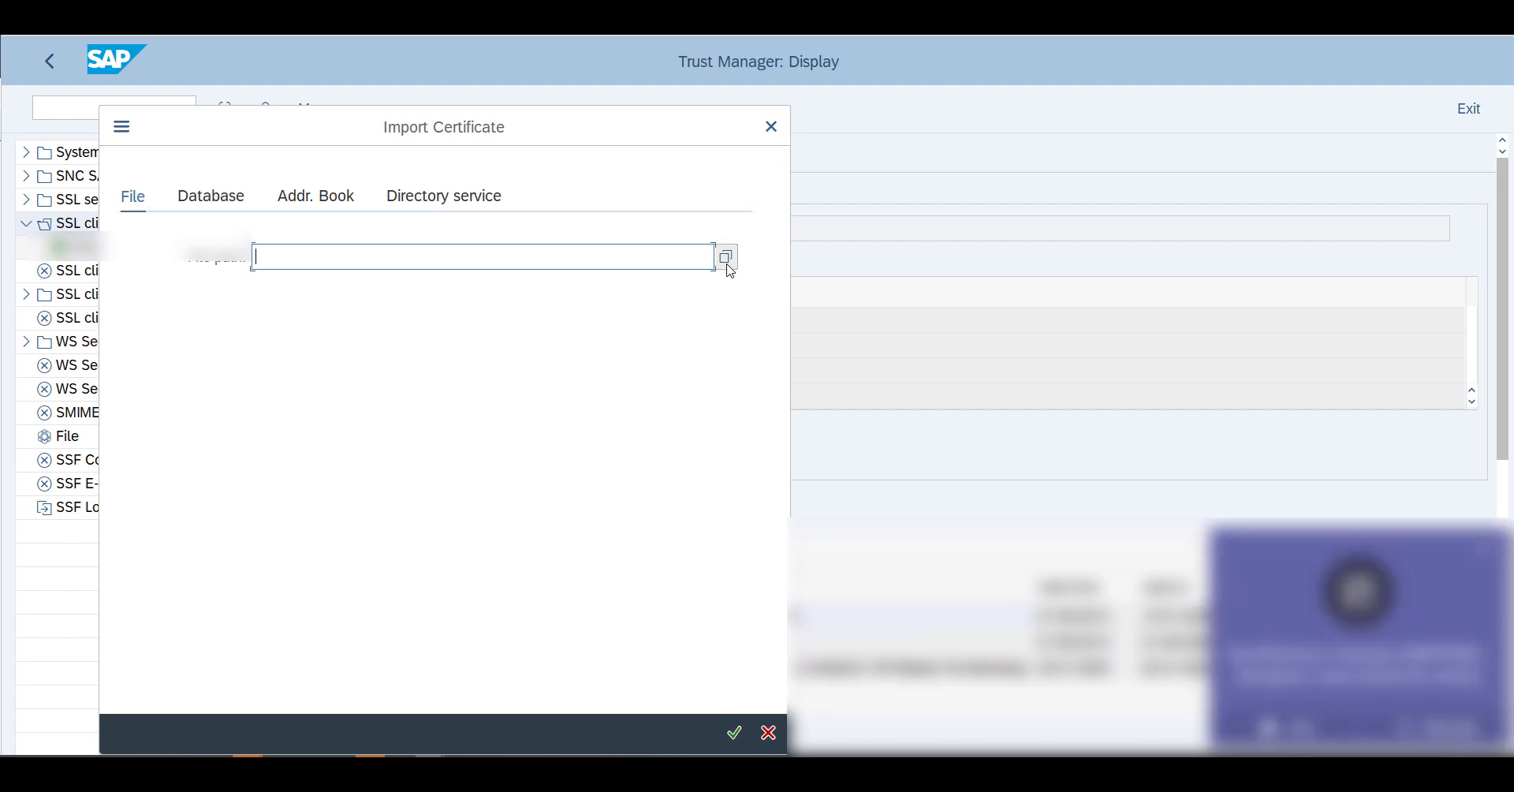
click(771, 127)
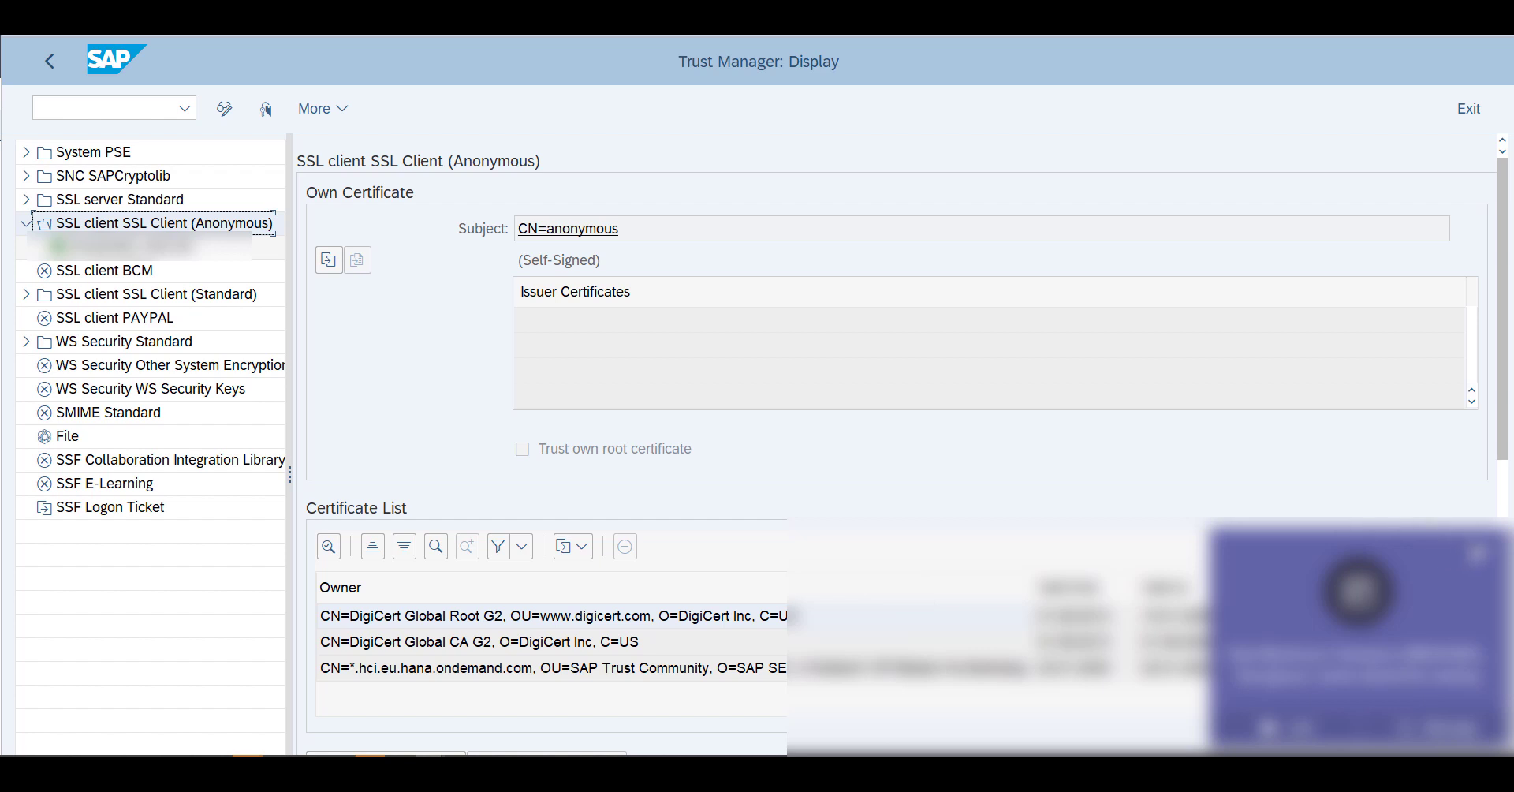
click(1485, 550)
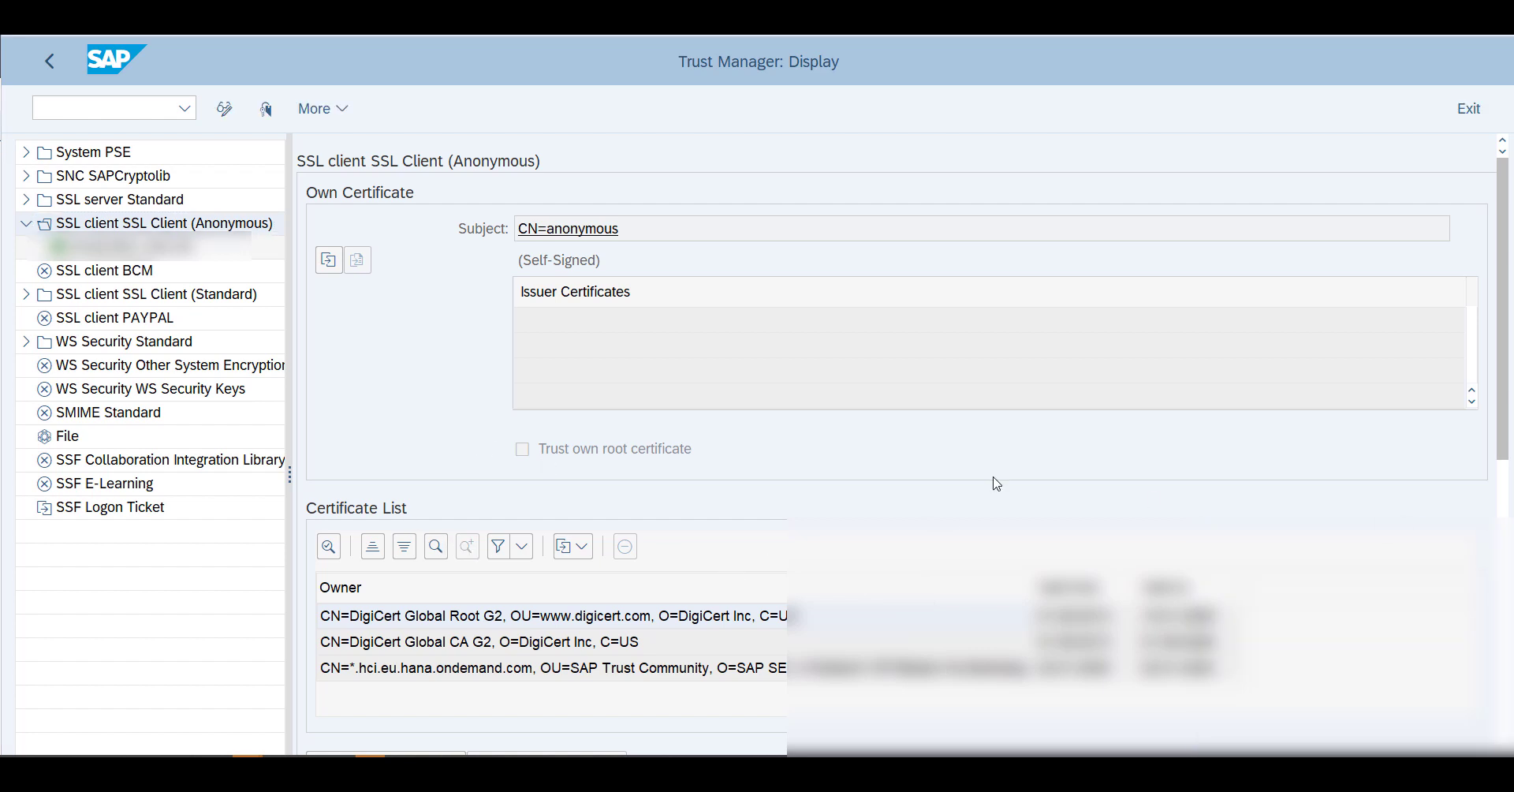
drag(1504, 333, 1508, 511)
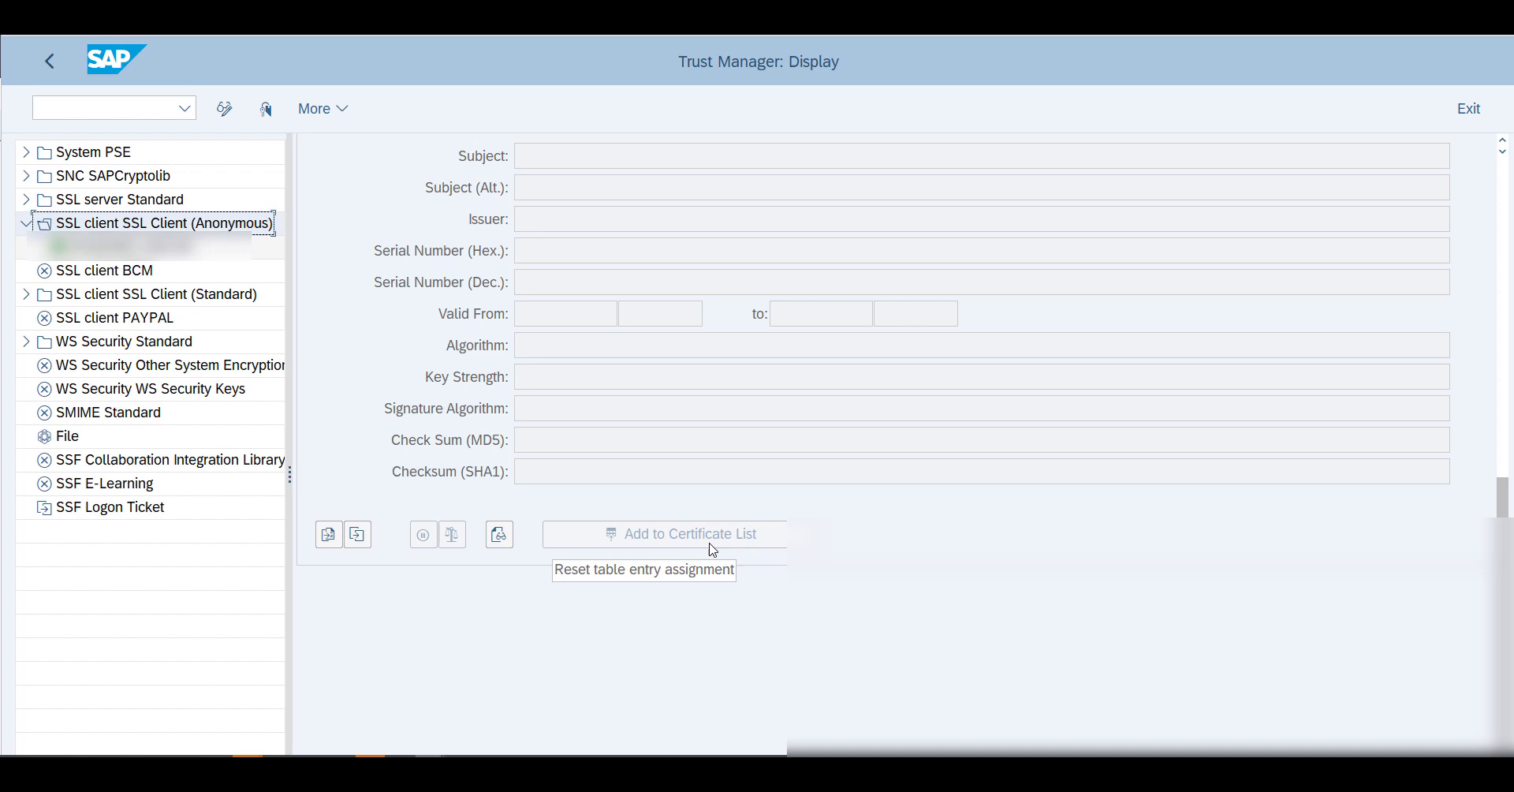
- Run /nSM59 and open SCPIDEMO under HTTP Connections to External Server
click(113, 99)
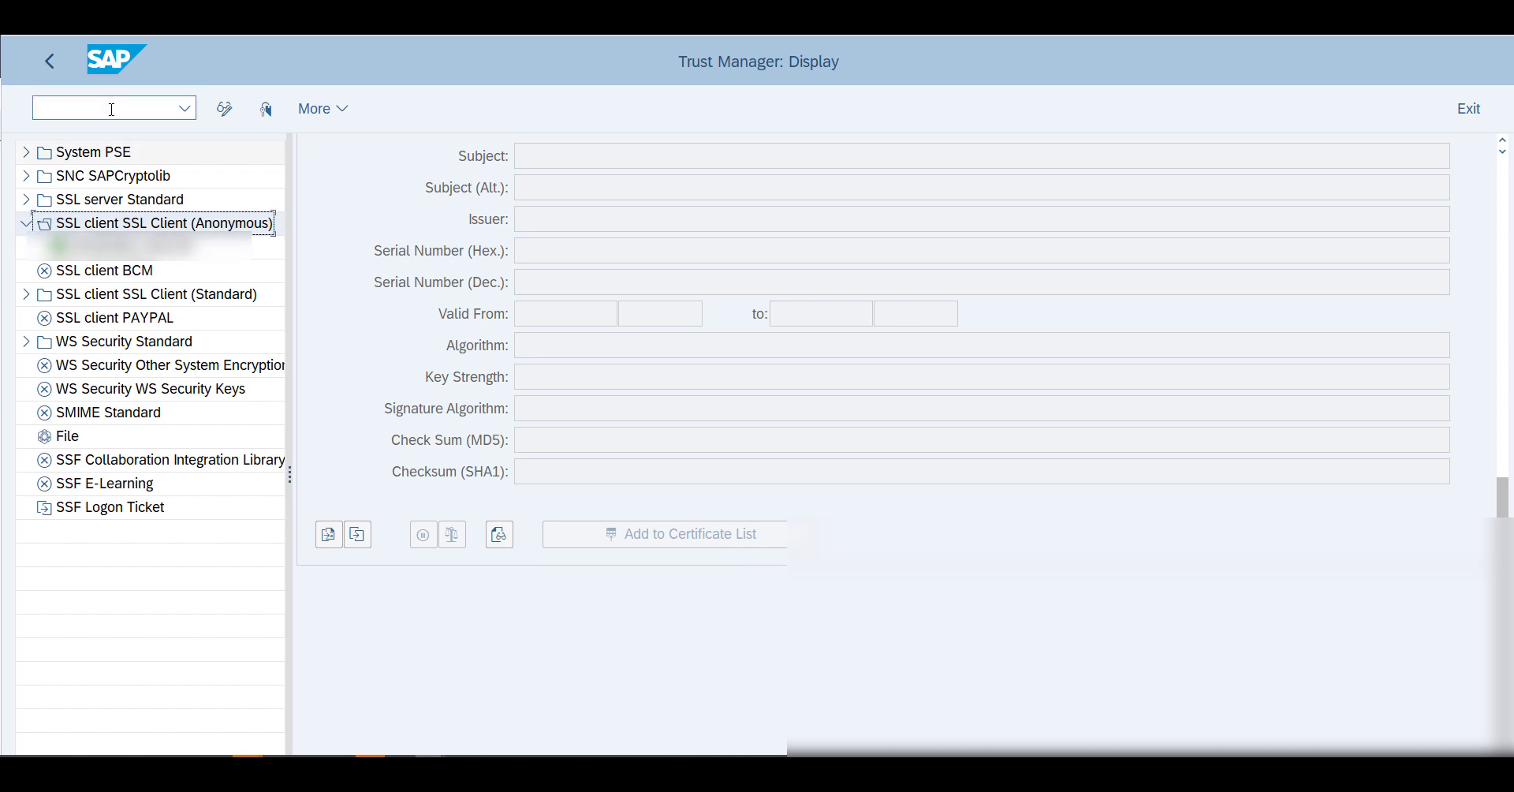
click(112, 110)
text(/nSM59)
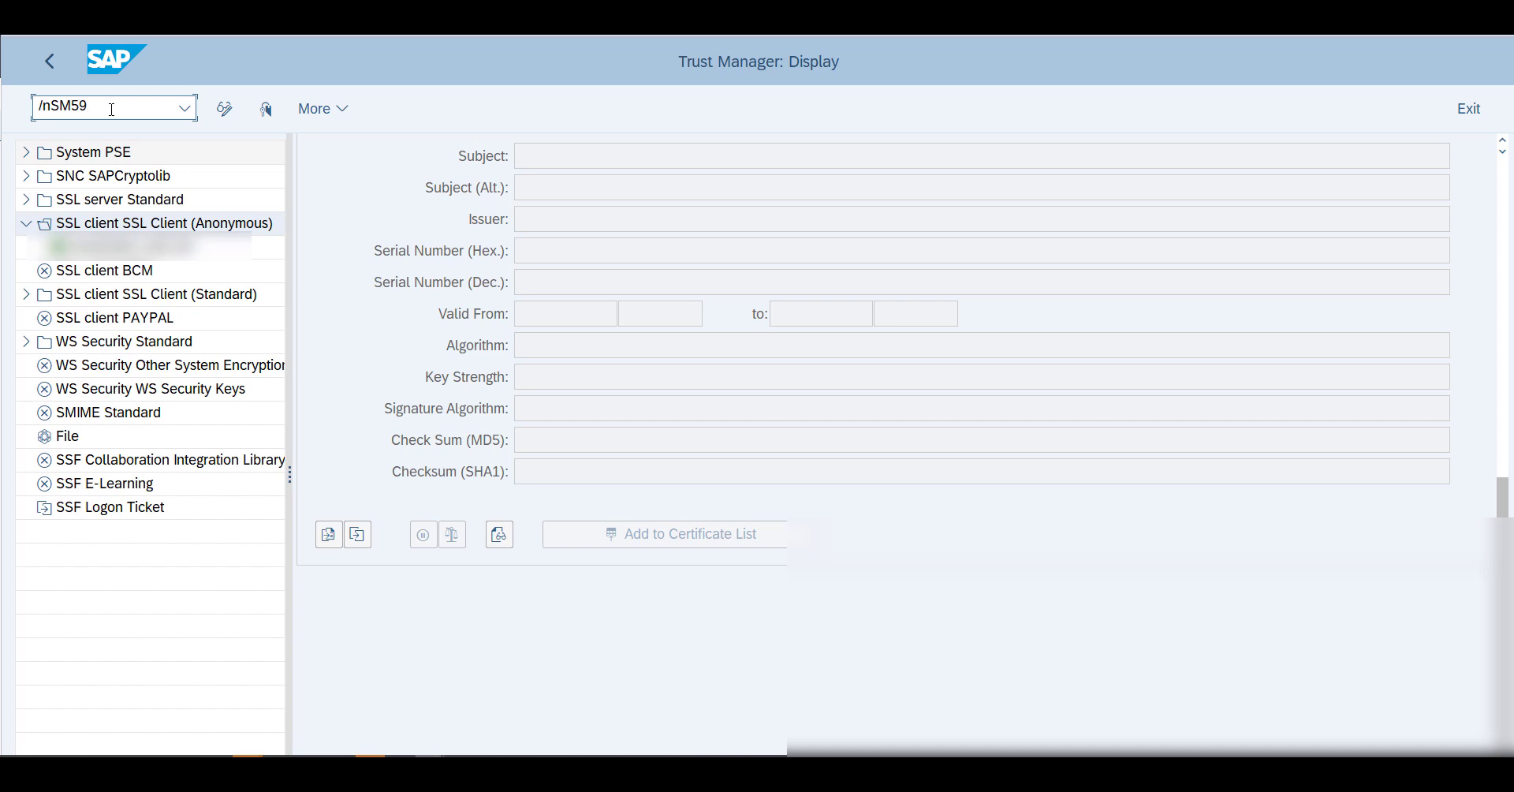
key(Return)
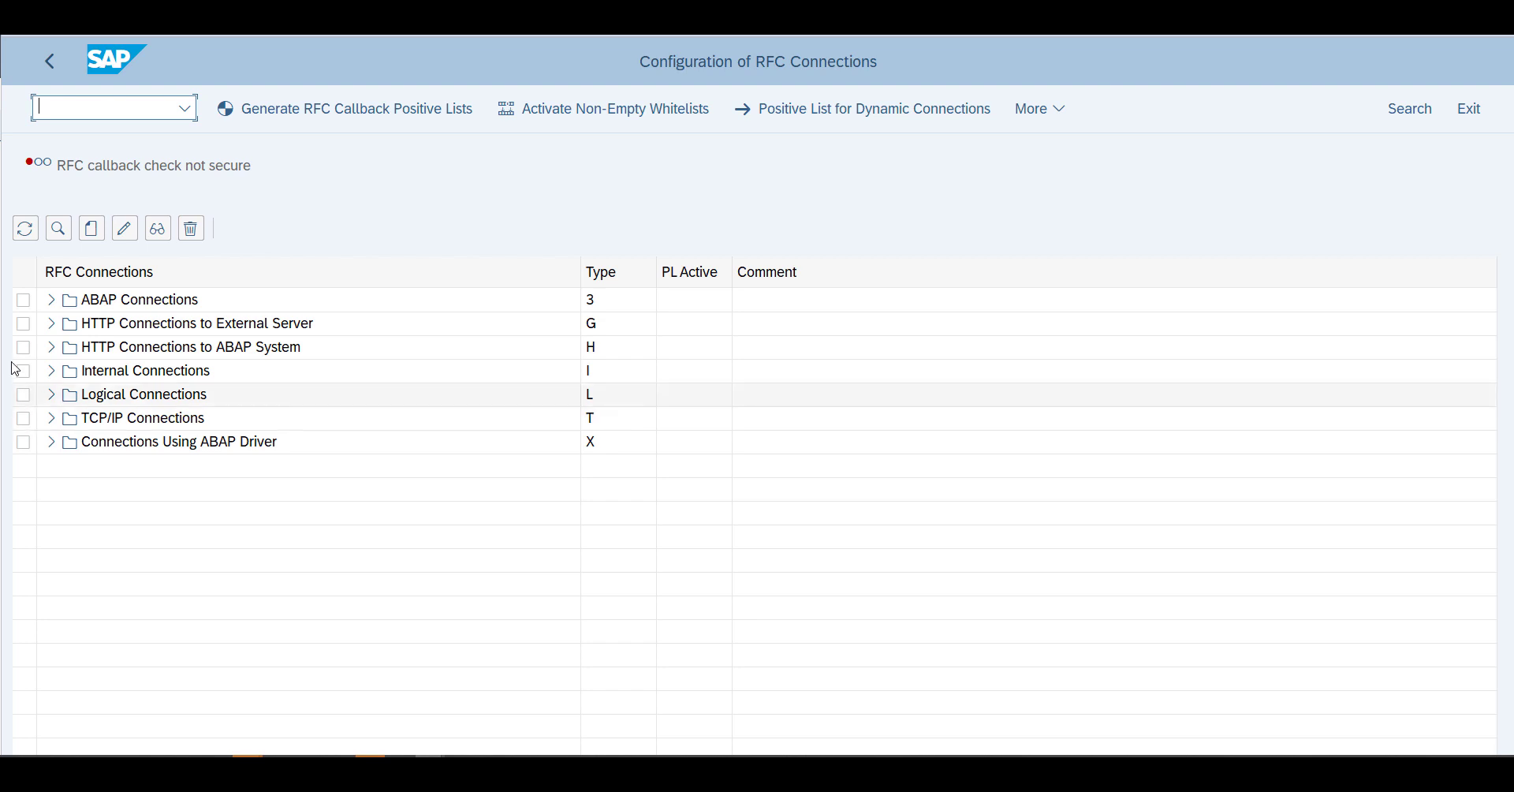
click(51, 327)
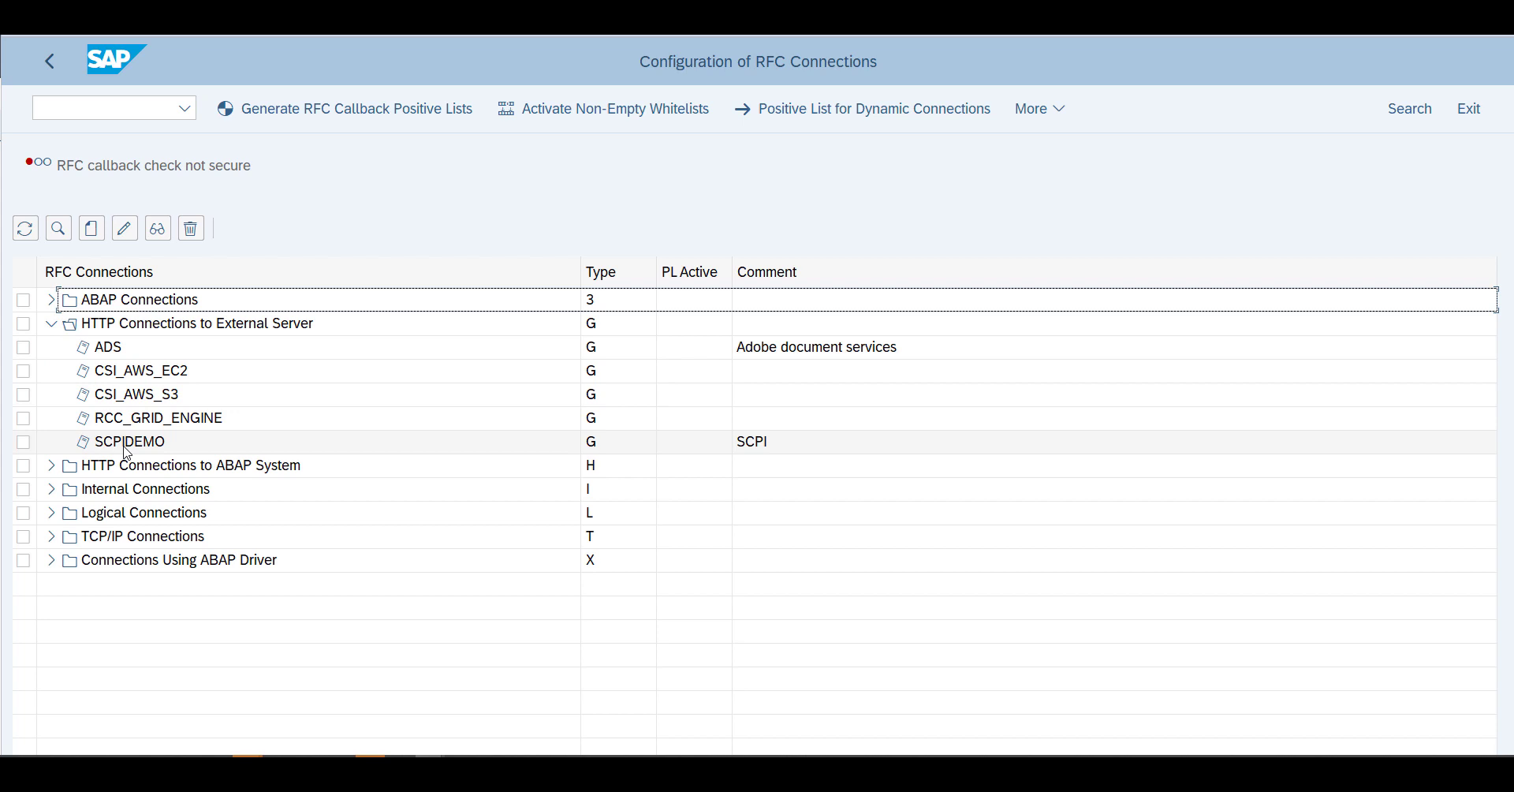
click(128, 443)
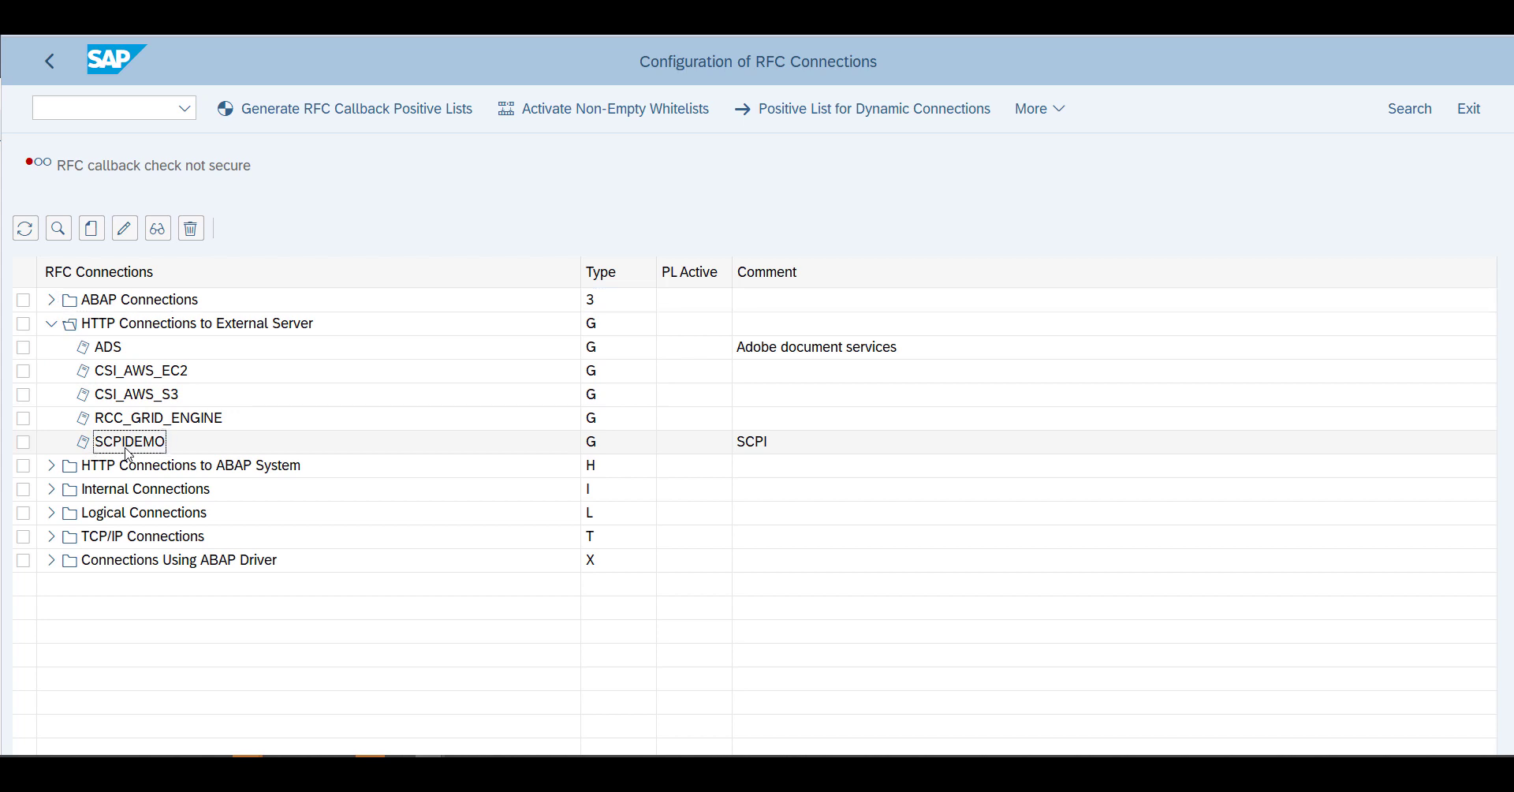
double_click(129, 444)
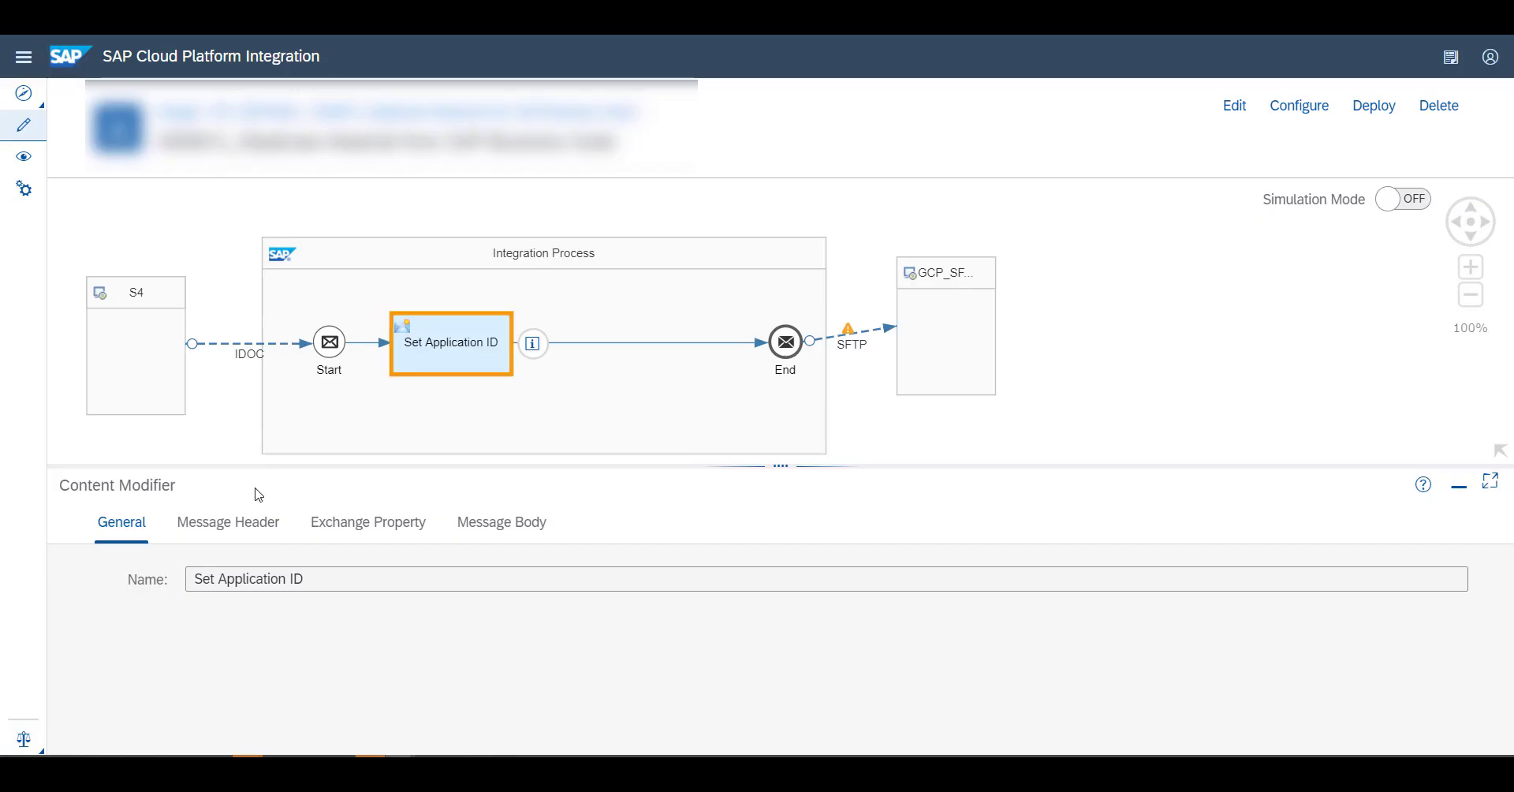
- Confirm the IDOC sender's Connection address is /debmas05, then return to the SCPIDEMO destination
click(264, 354)
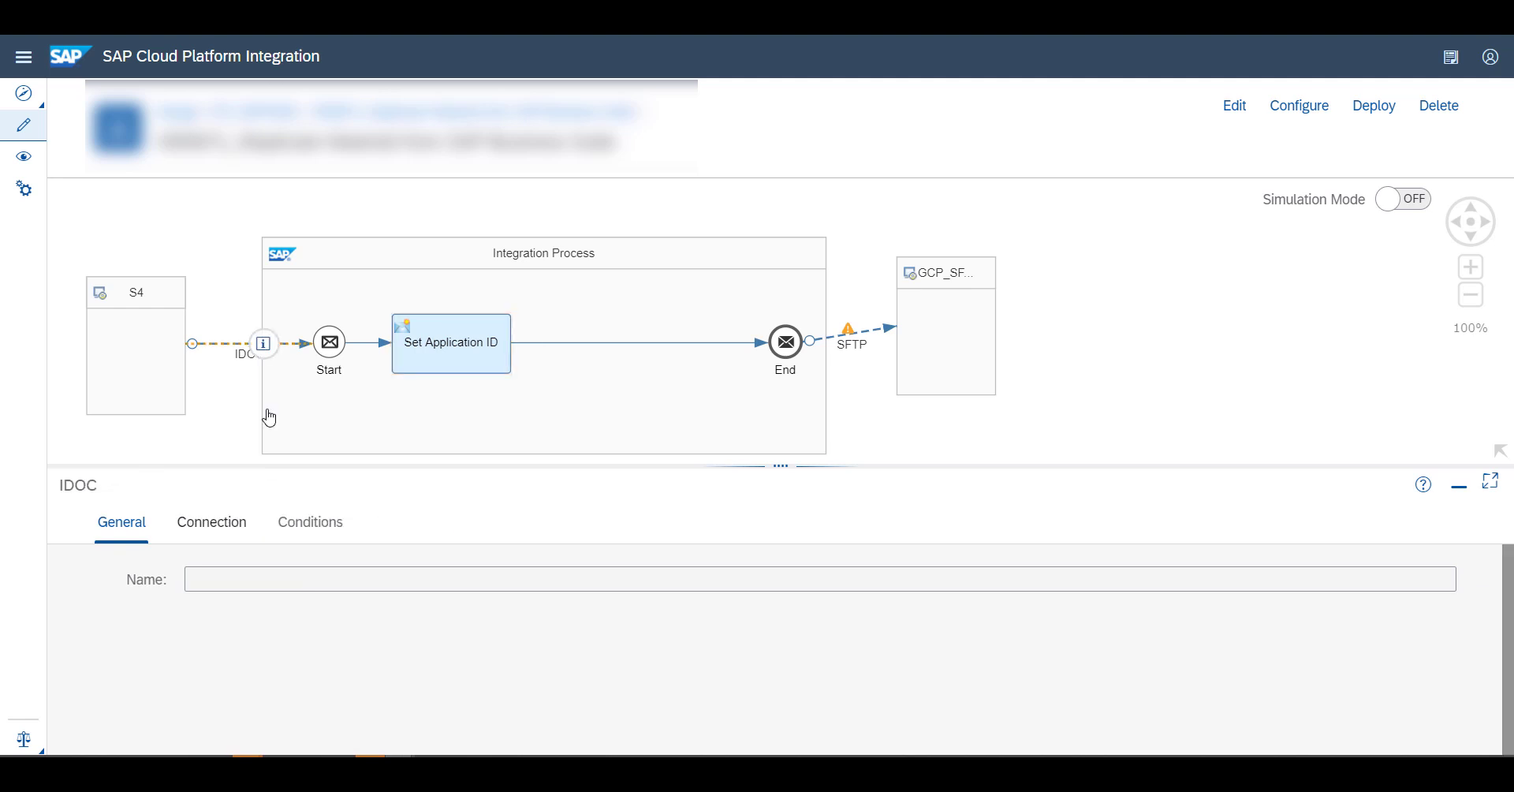
click(211, 522)
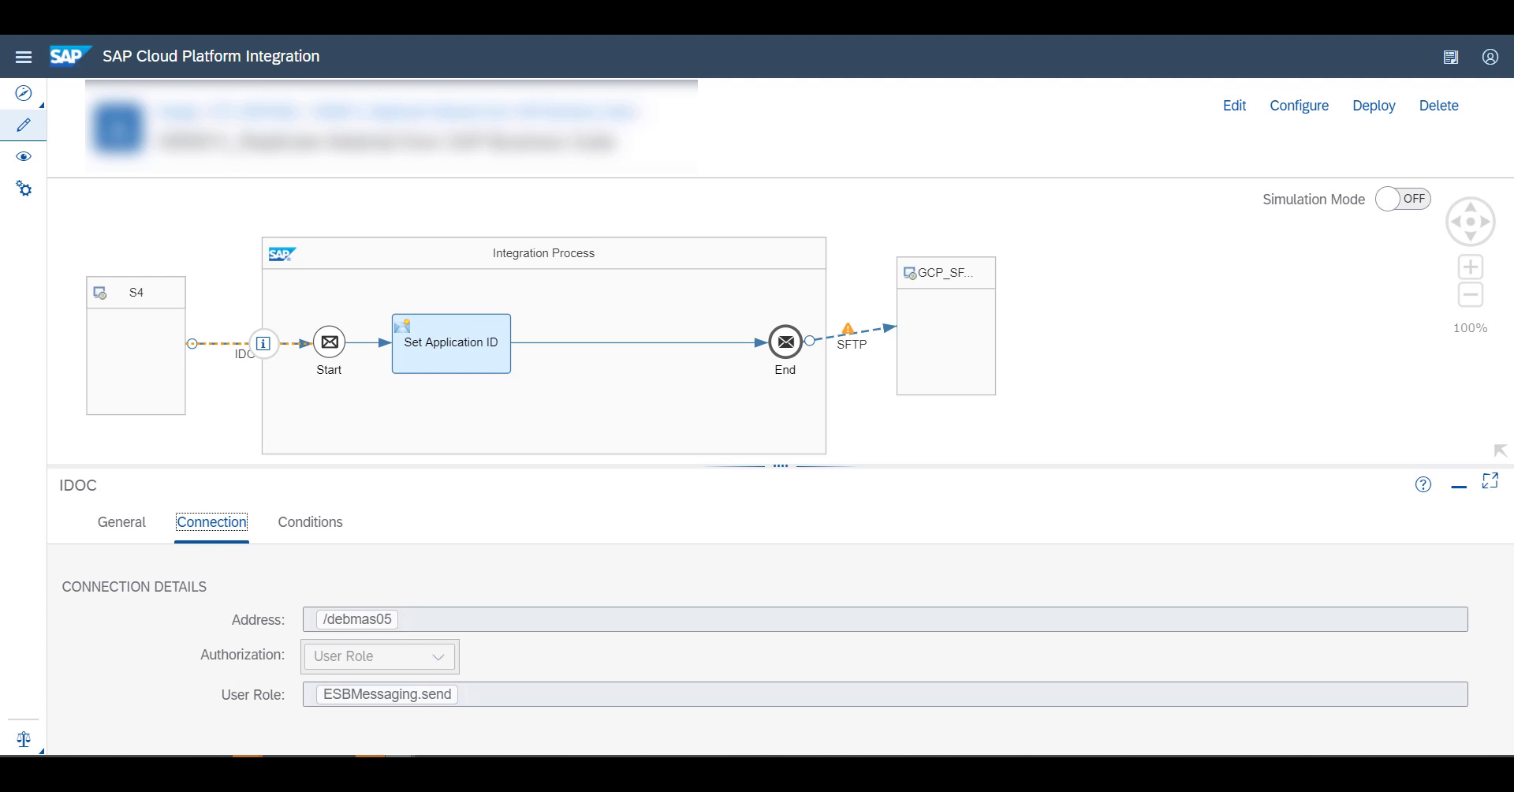
click(558, 680)
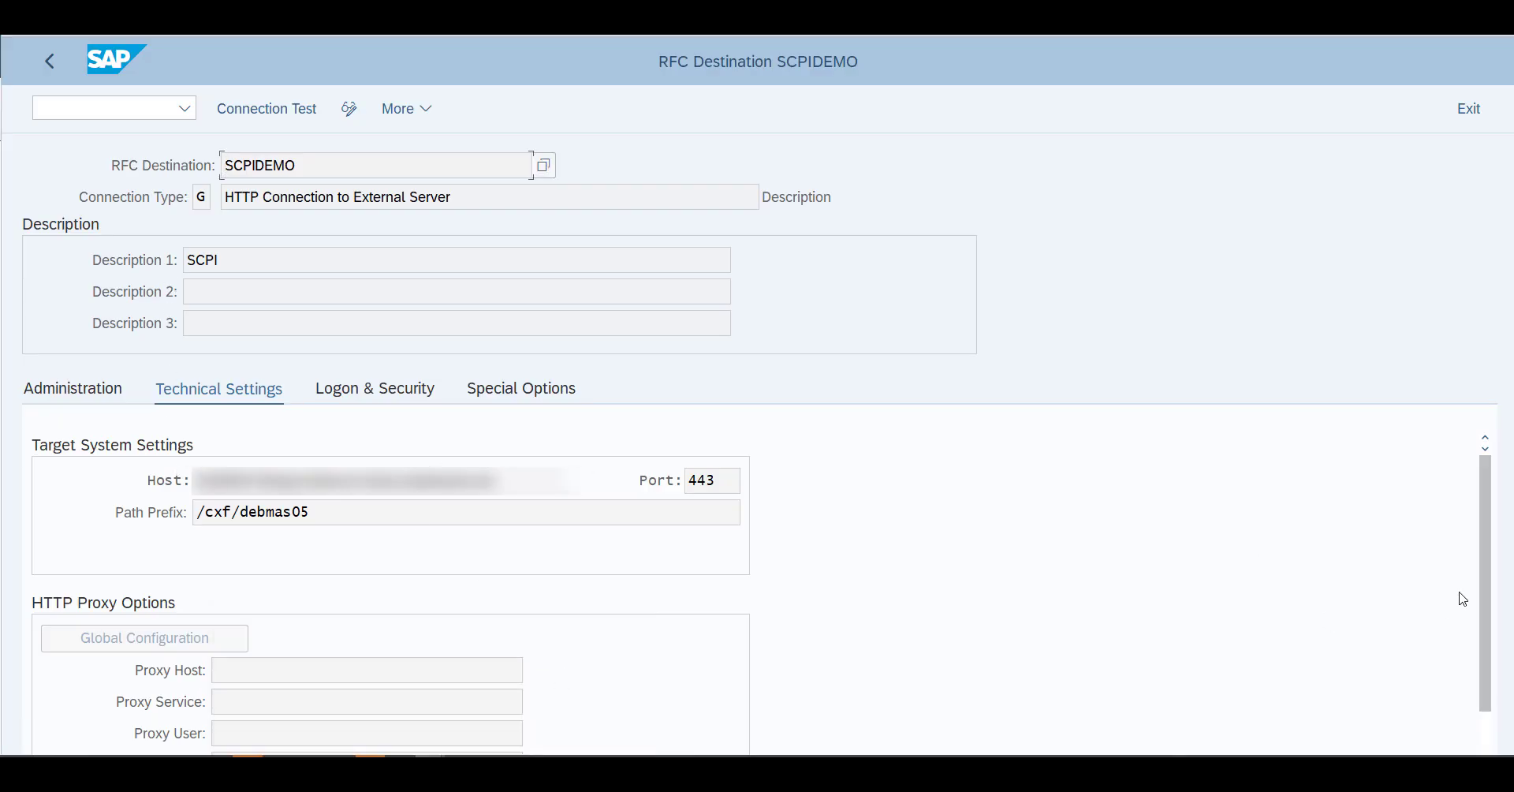
- Check SCPIDEMO's Logon & Security settings: SSL active with the ANONYM SSL Client certificate
scroll(1486, 667, down, 2)
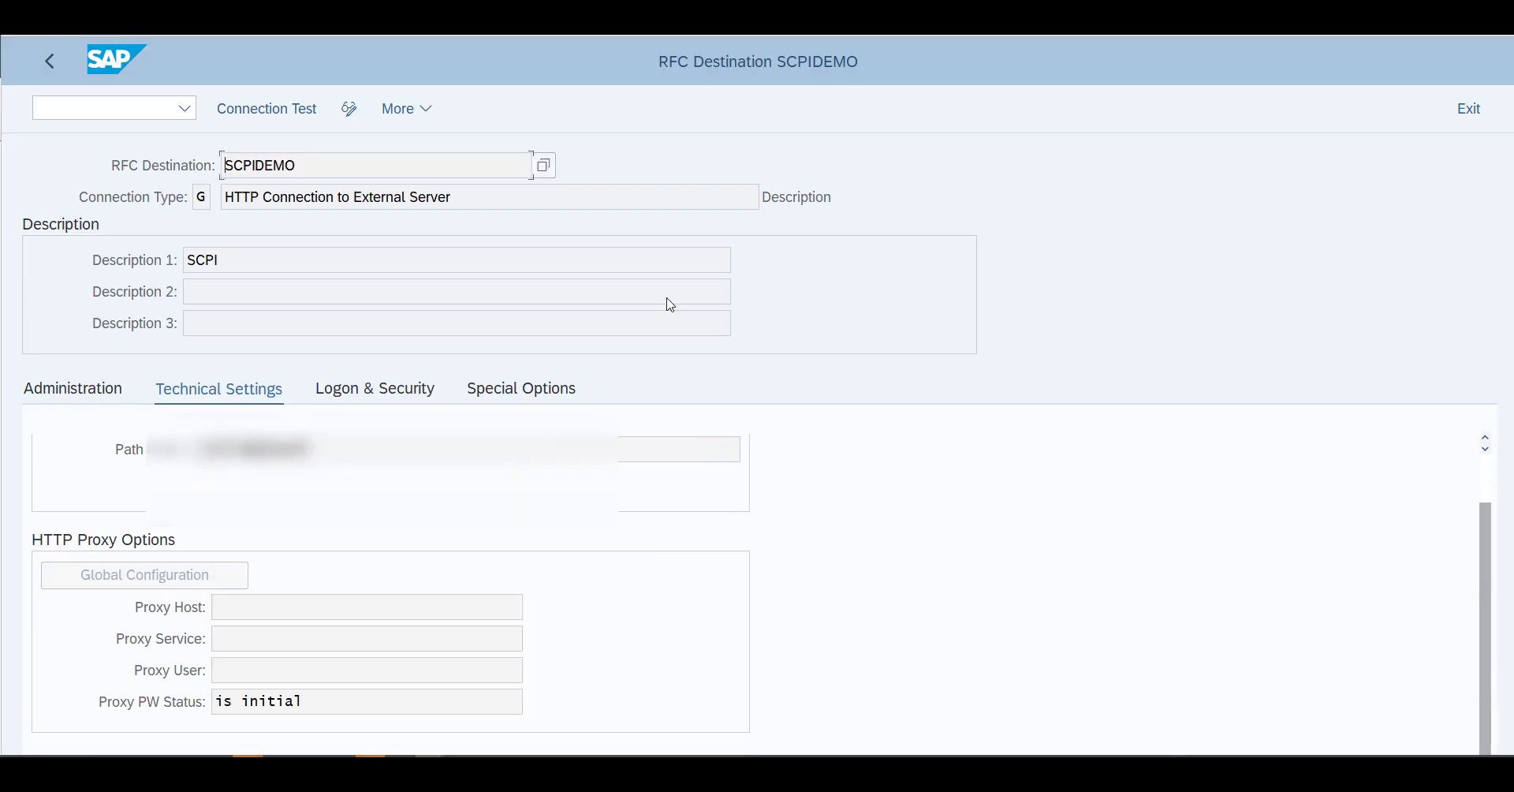
click(382, 388)
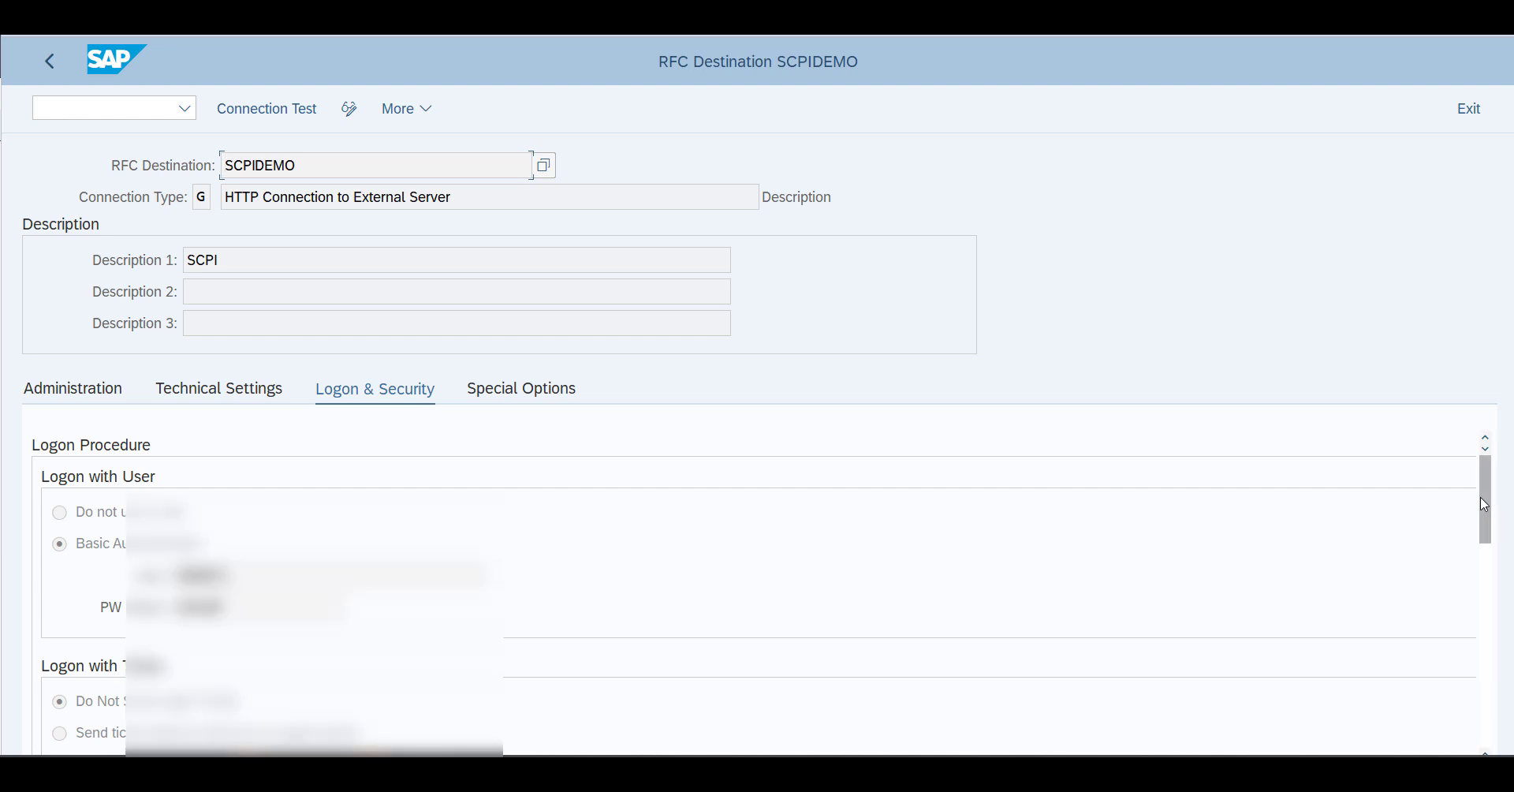
drag(1485, 499, 1501, 640)
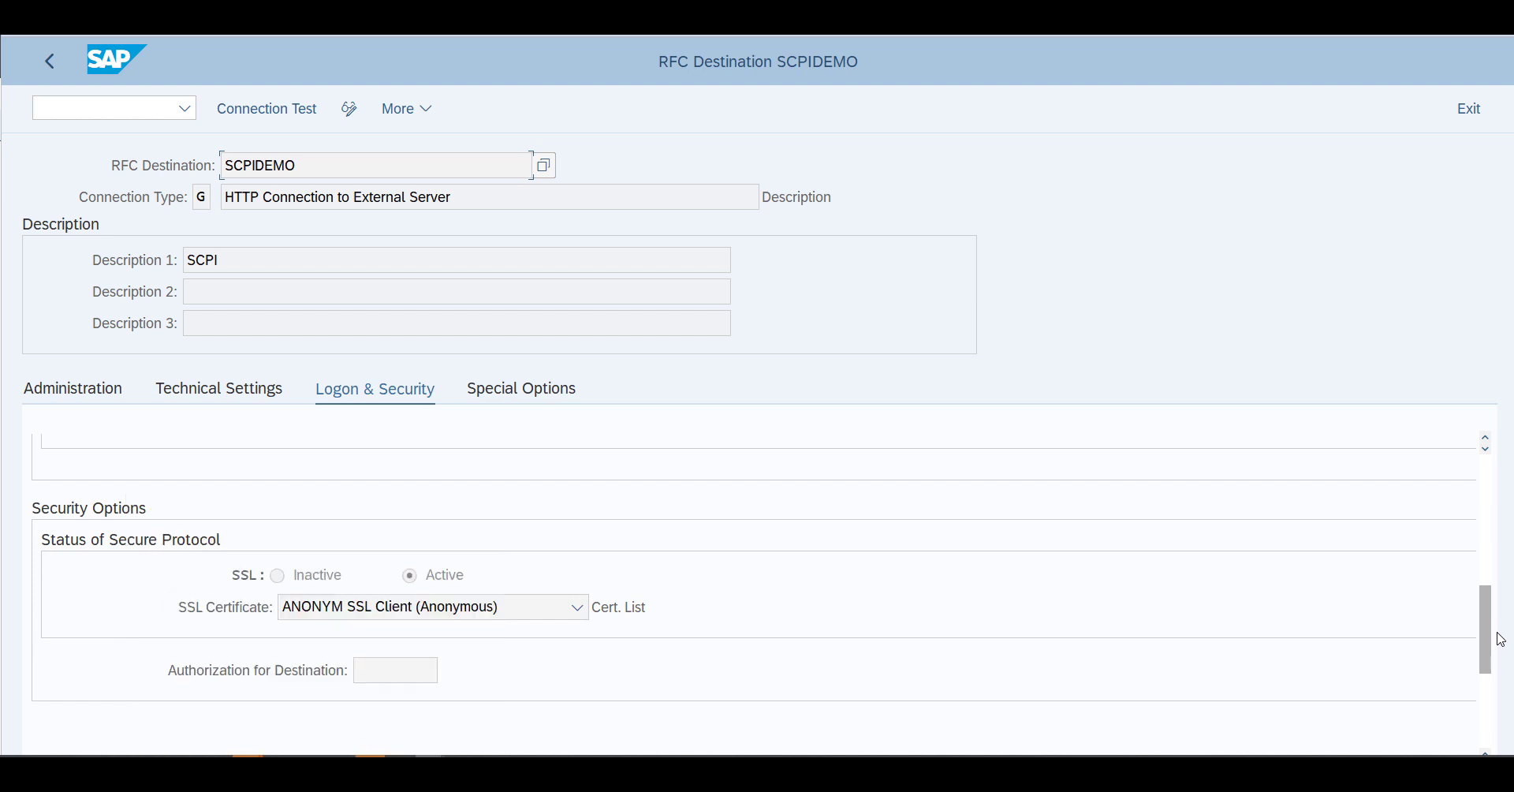
drag(1500, 639, 1501, 631)
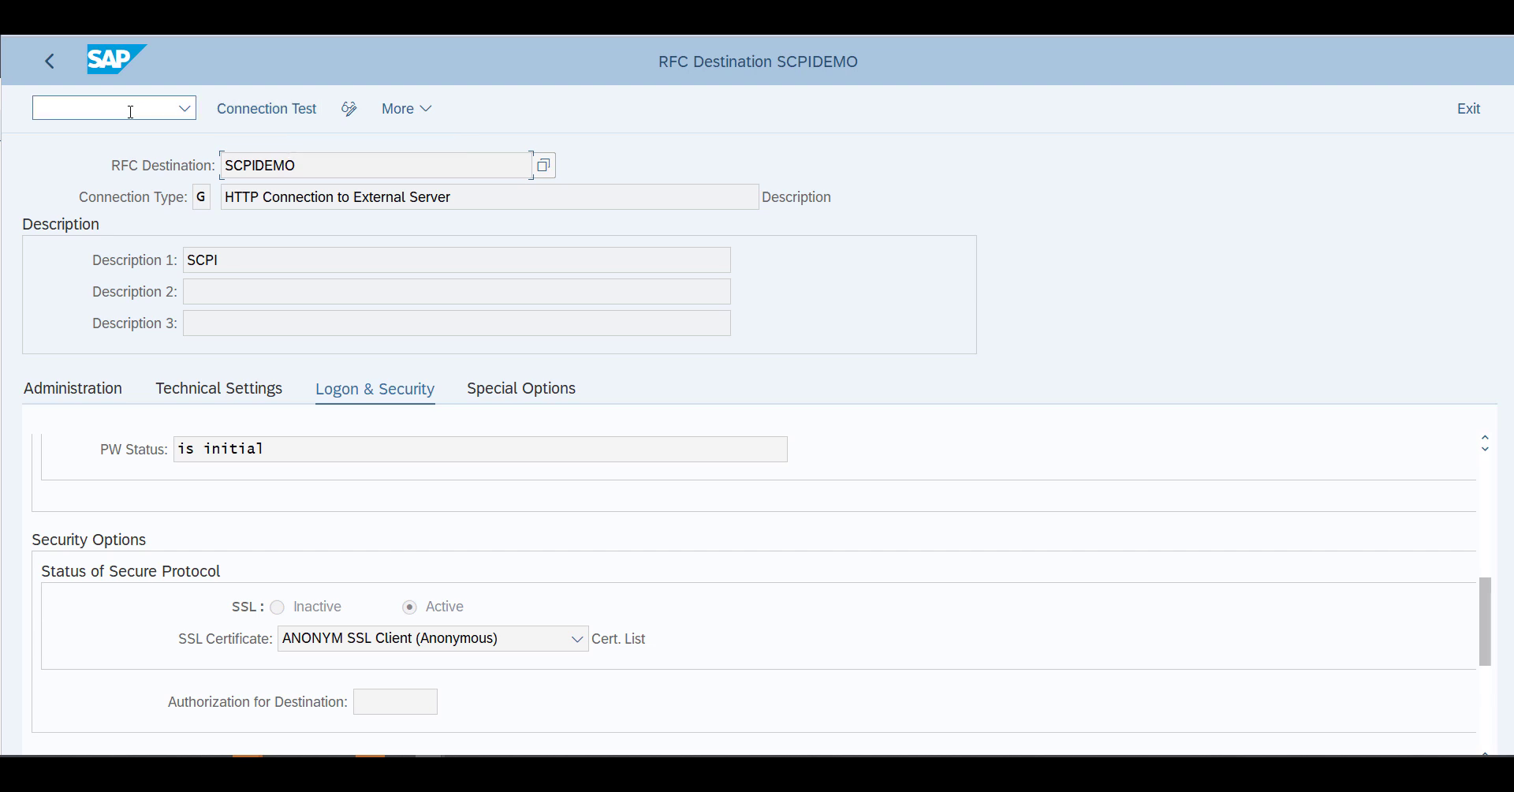
- Go back and confirm in WE21 that XML HTTP port SCPIPORT uses RFC destination SCPIDEMO
click(50, 62)
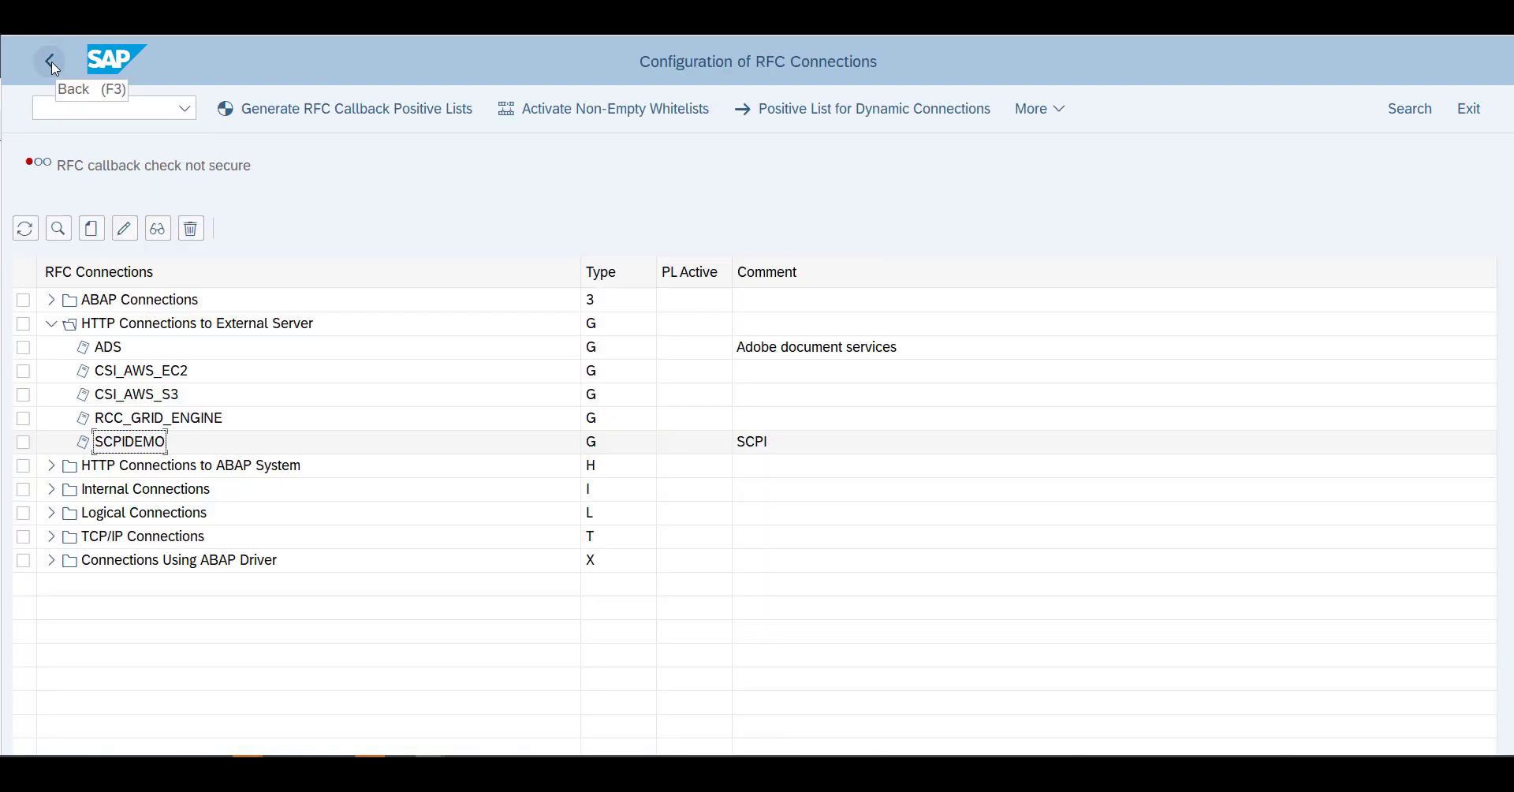
click(51, 61)
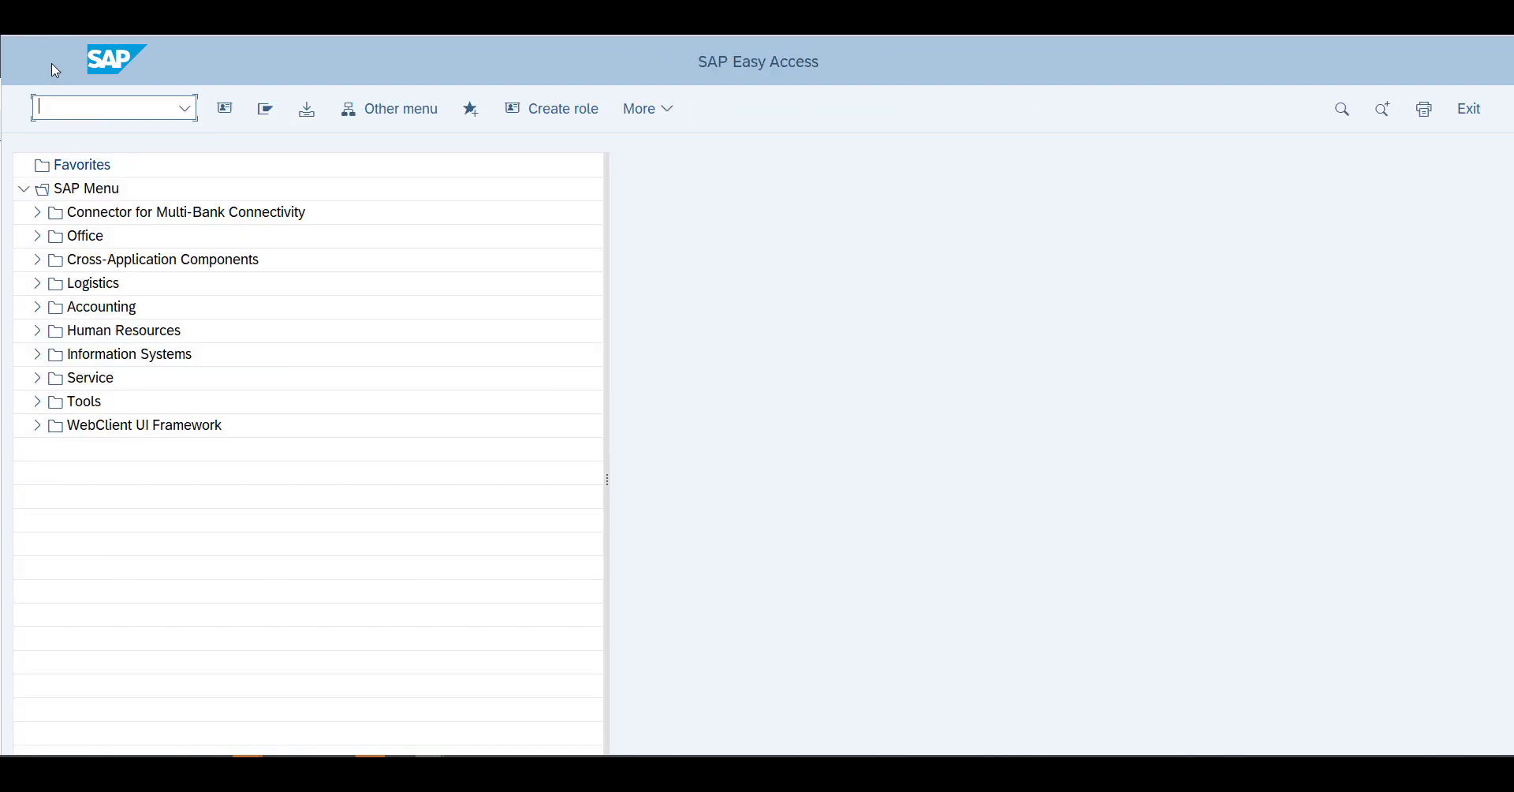
click(72, 109)
text(/nWE21)
key(Return)
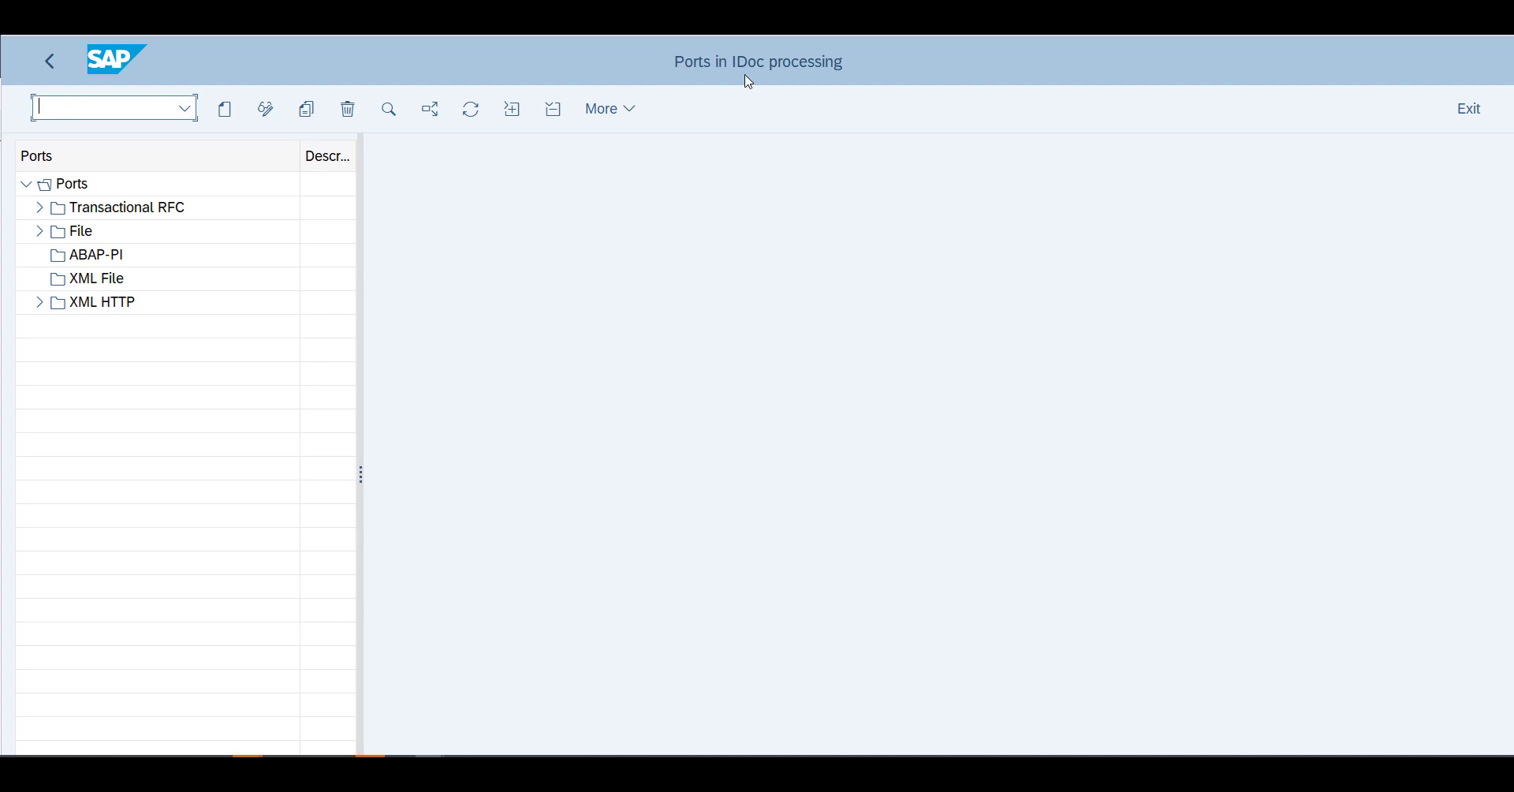
click(40, 305)
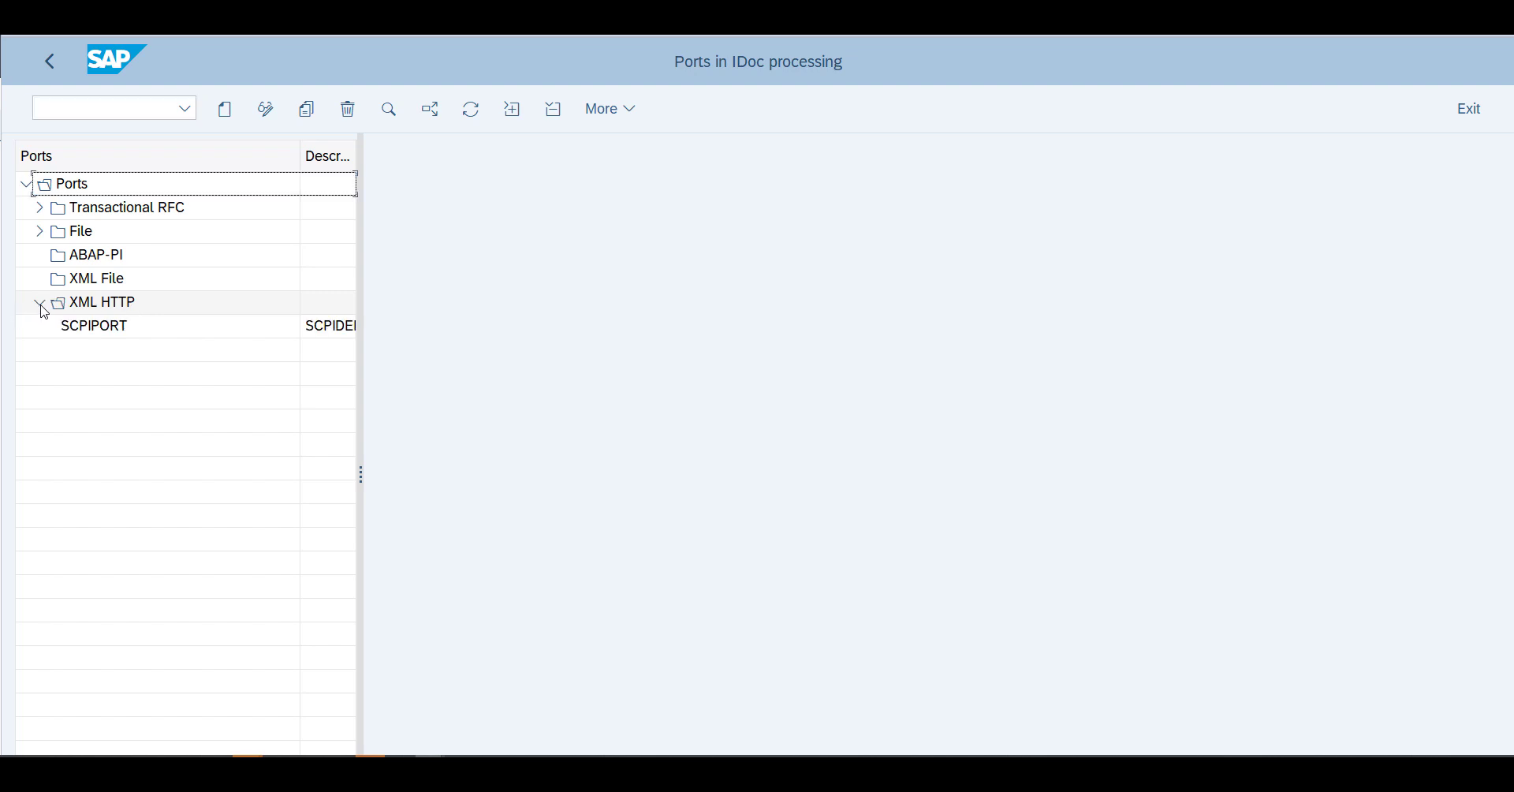
click(95, 330)
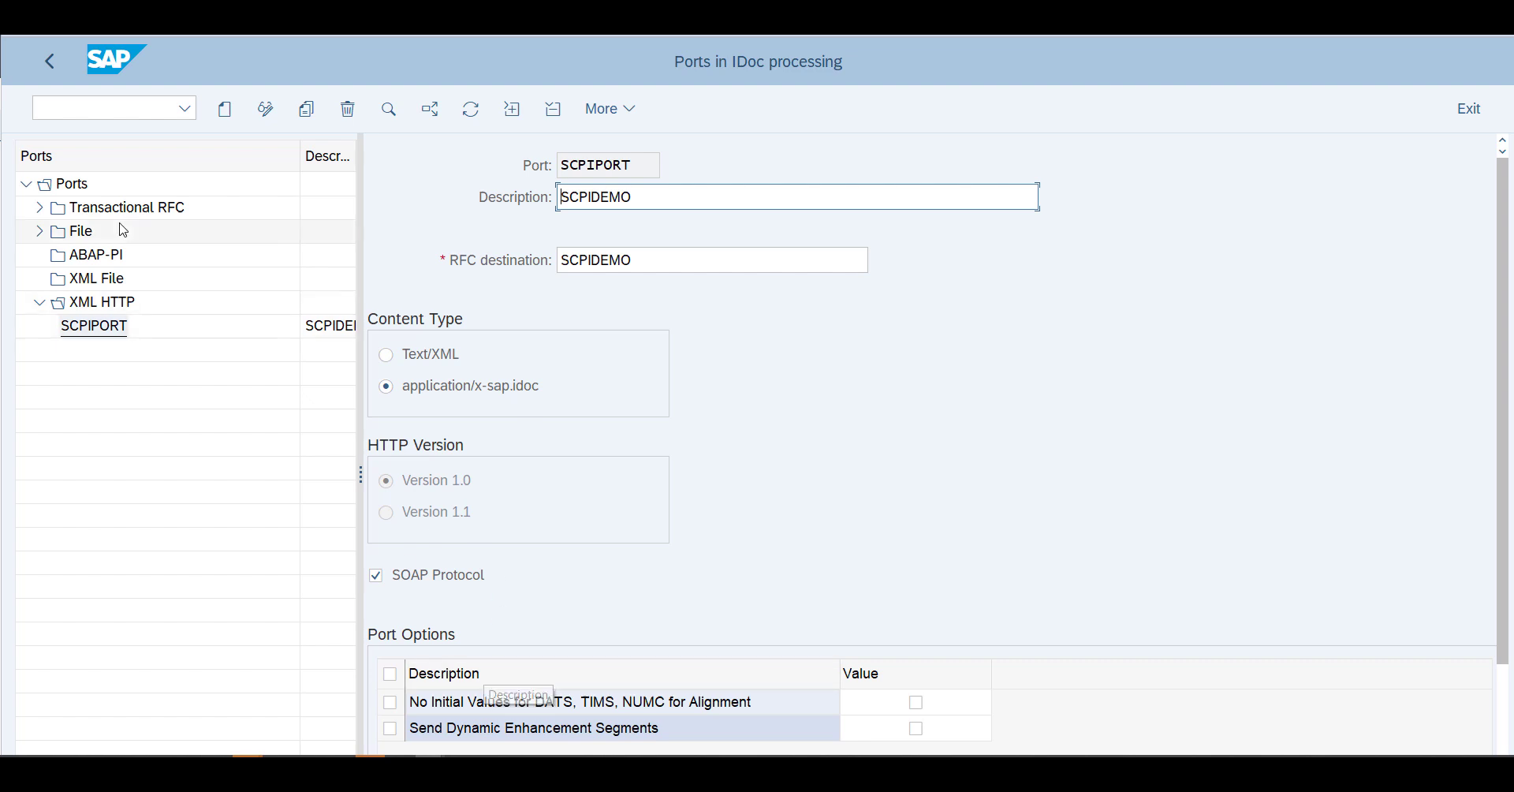
- Bring up the partner profiles with transaction /nWE20
click(116, 103)
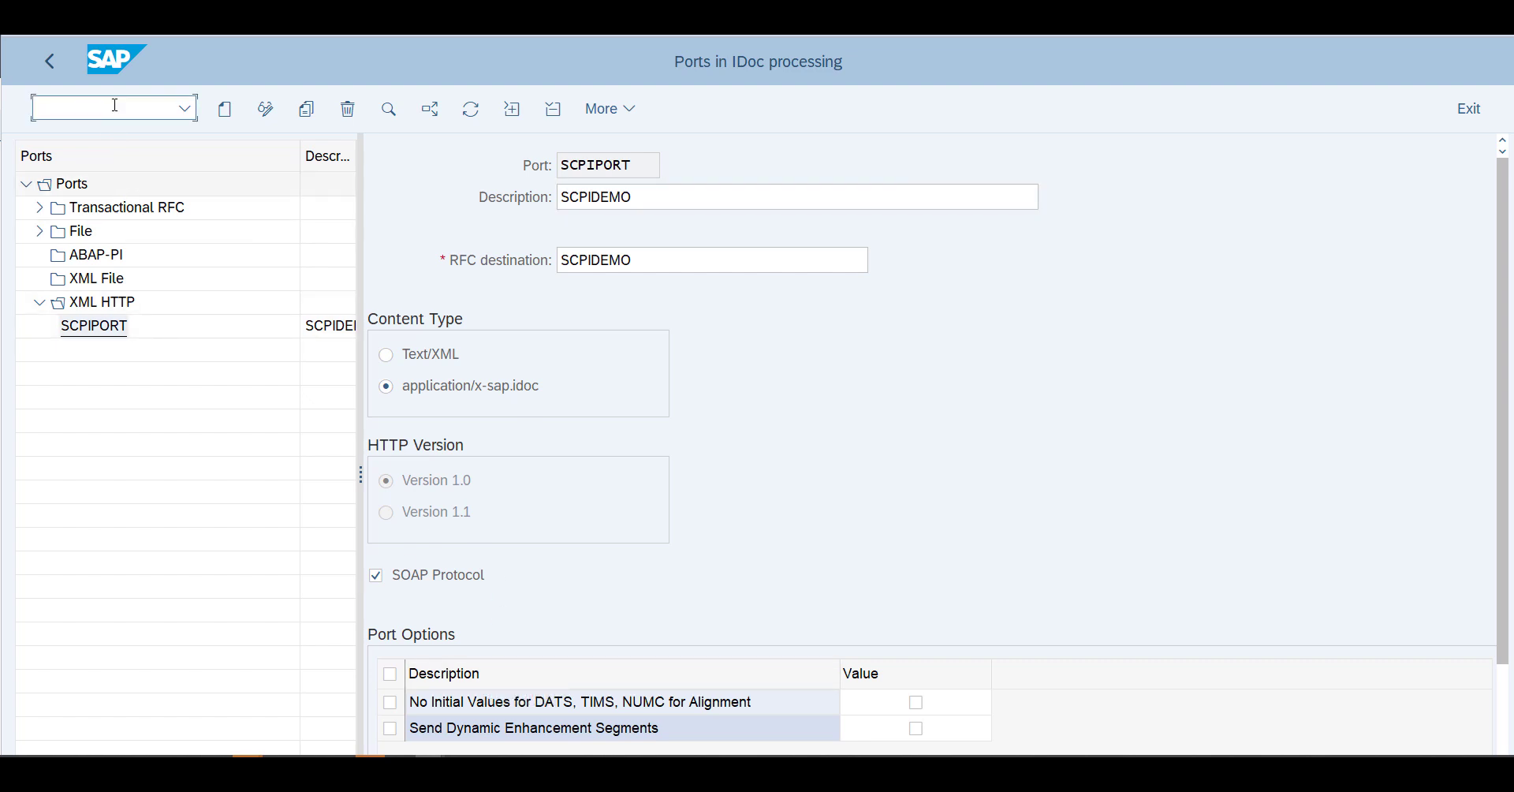
text(/nWE20)
key(Return)
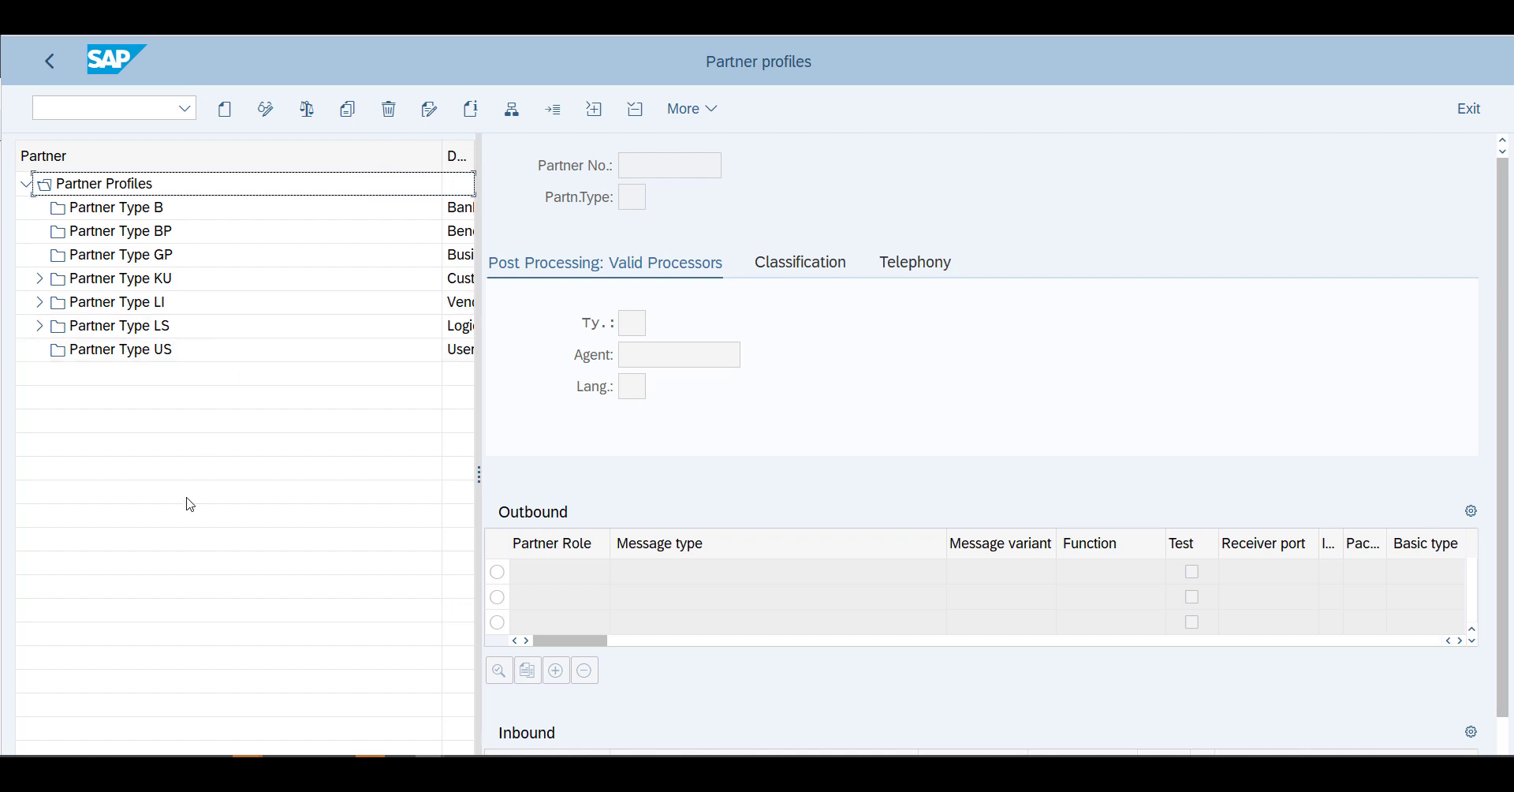
- Open the SCPI Demonstration partner under type LS and add a new outbound parameter
click(40, 327)
click(68, 330)
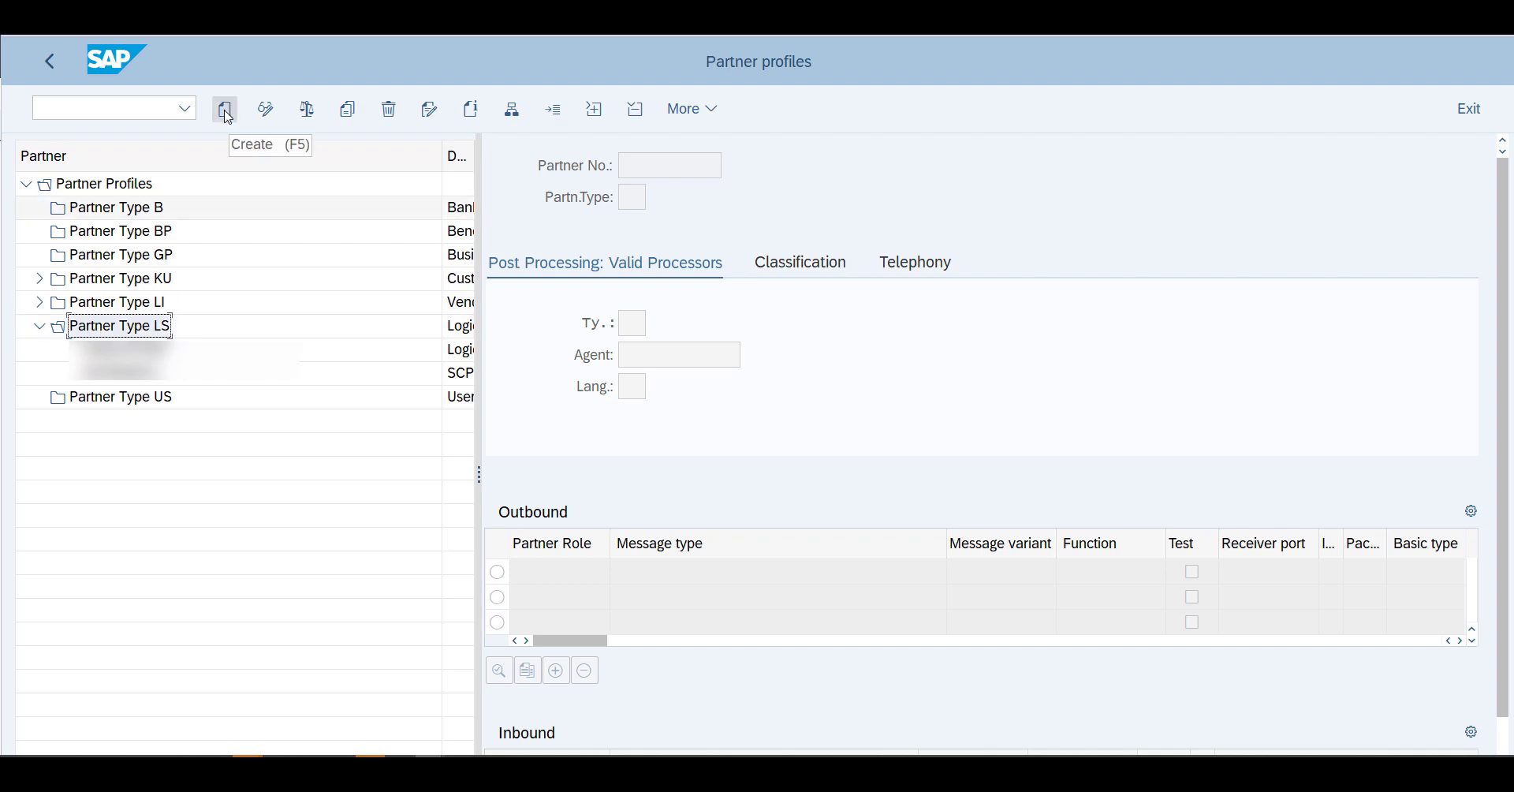
click(137, 385)
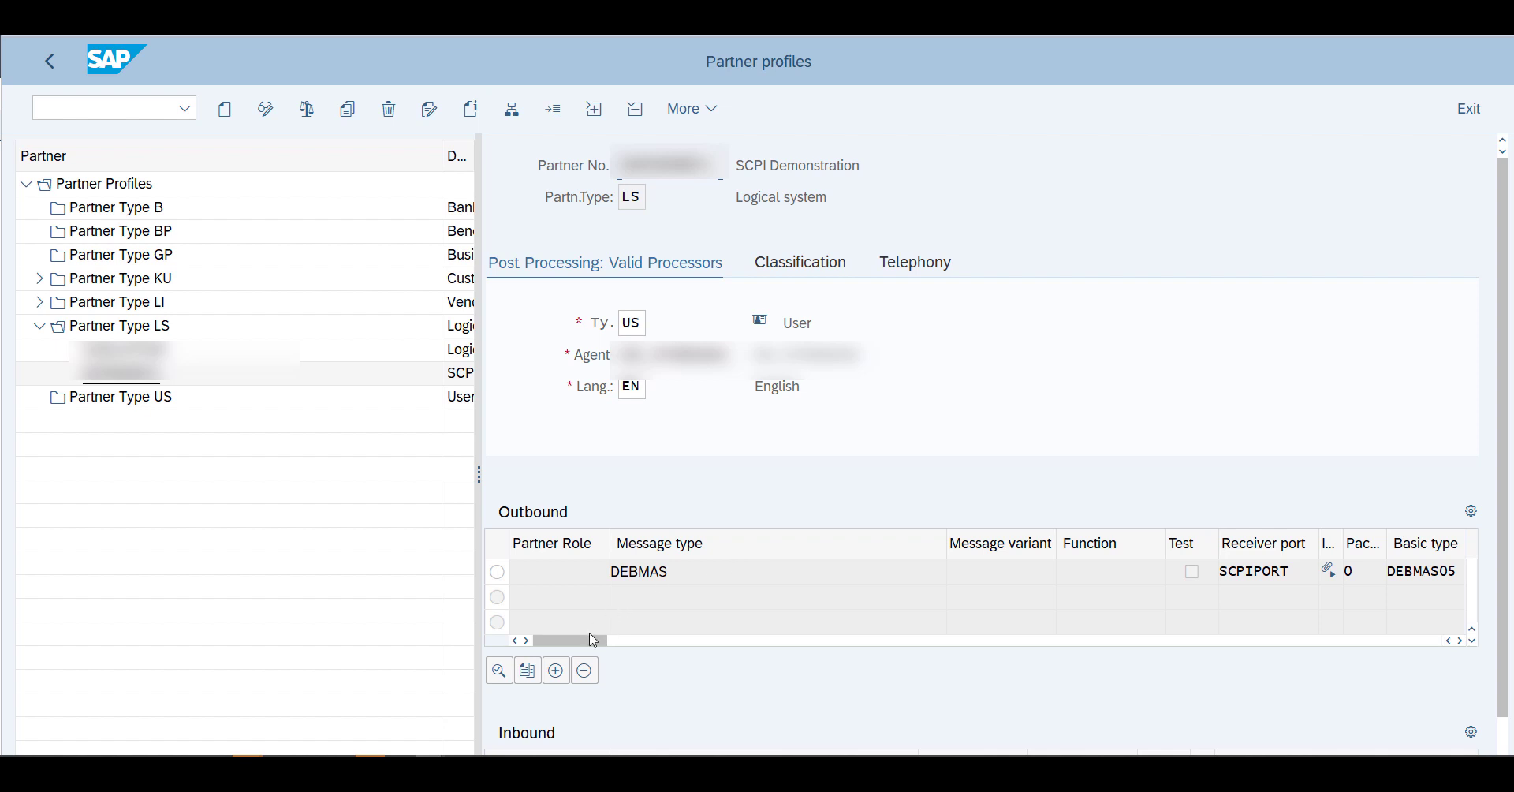
click(556, 671)
click(557, 674)
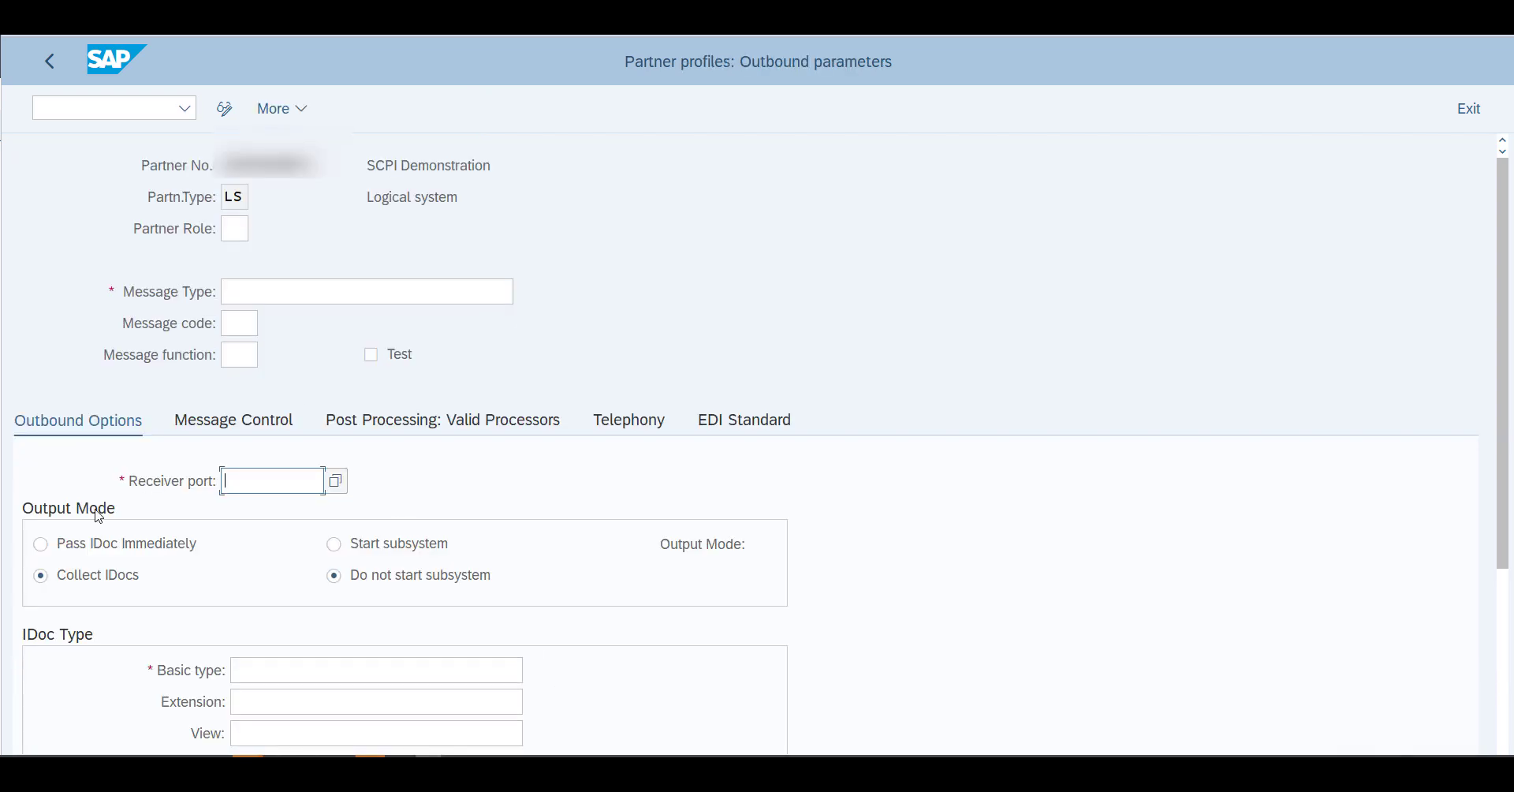
- Set Pass IDoc Immediately, message type DEBMAS and receiver port SCPIPORT
click(42, 544)
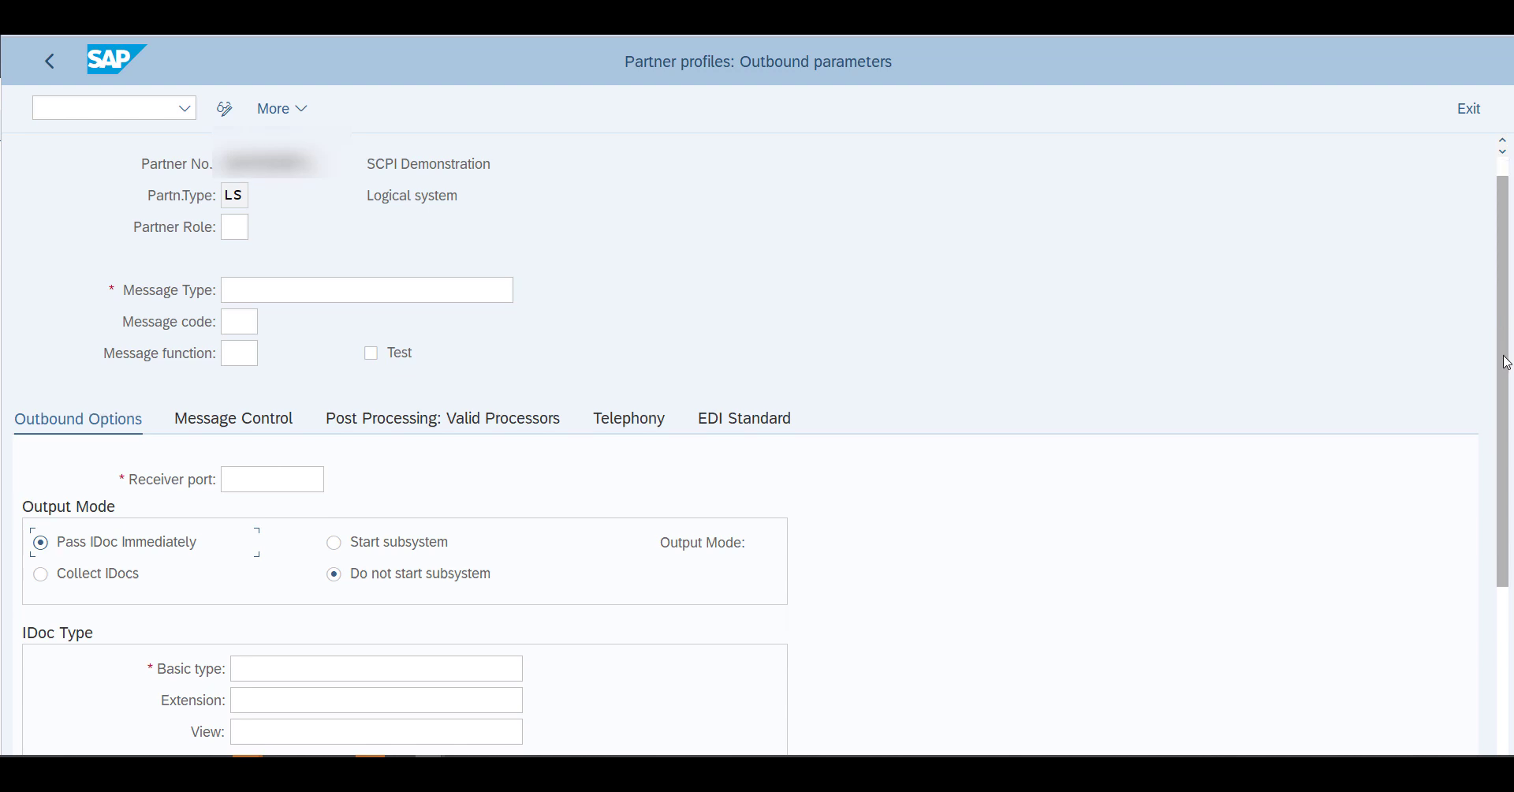
scroll(1502, 308, down, 5)
scroll(1508, 338, up, 2)
scroll(1510, 339, up, 3)
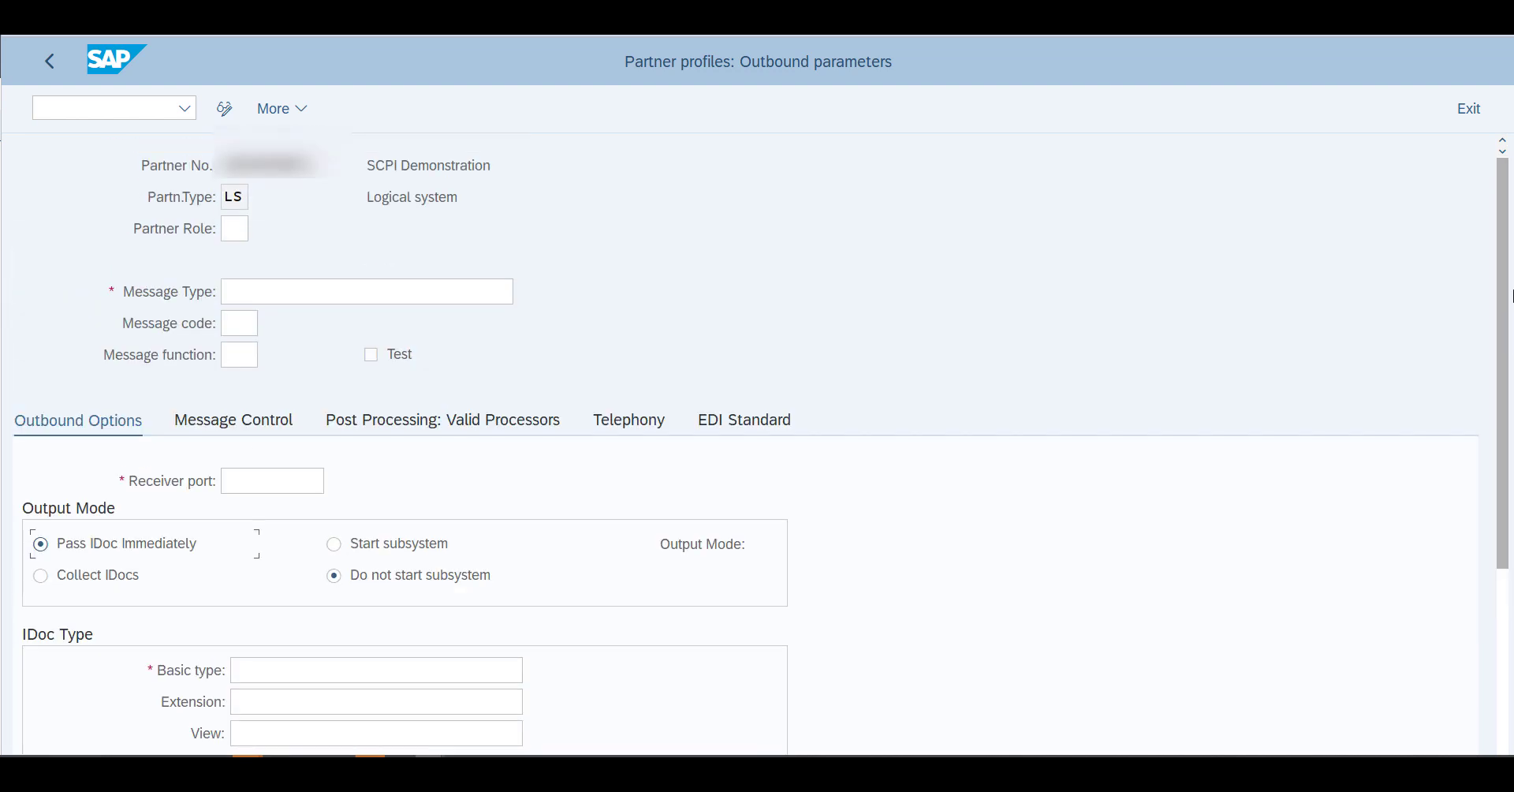
click(313, 290)
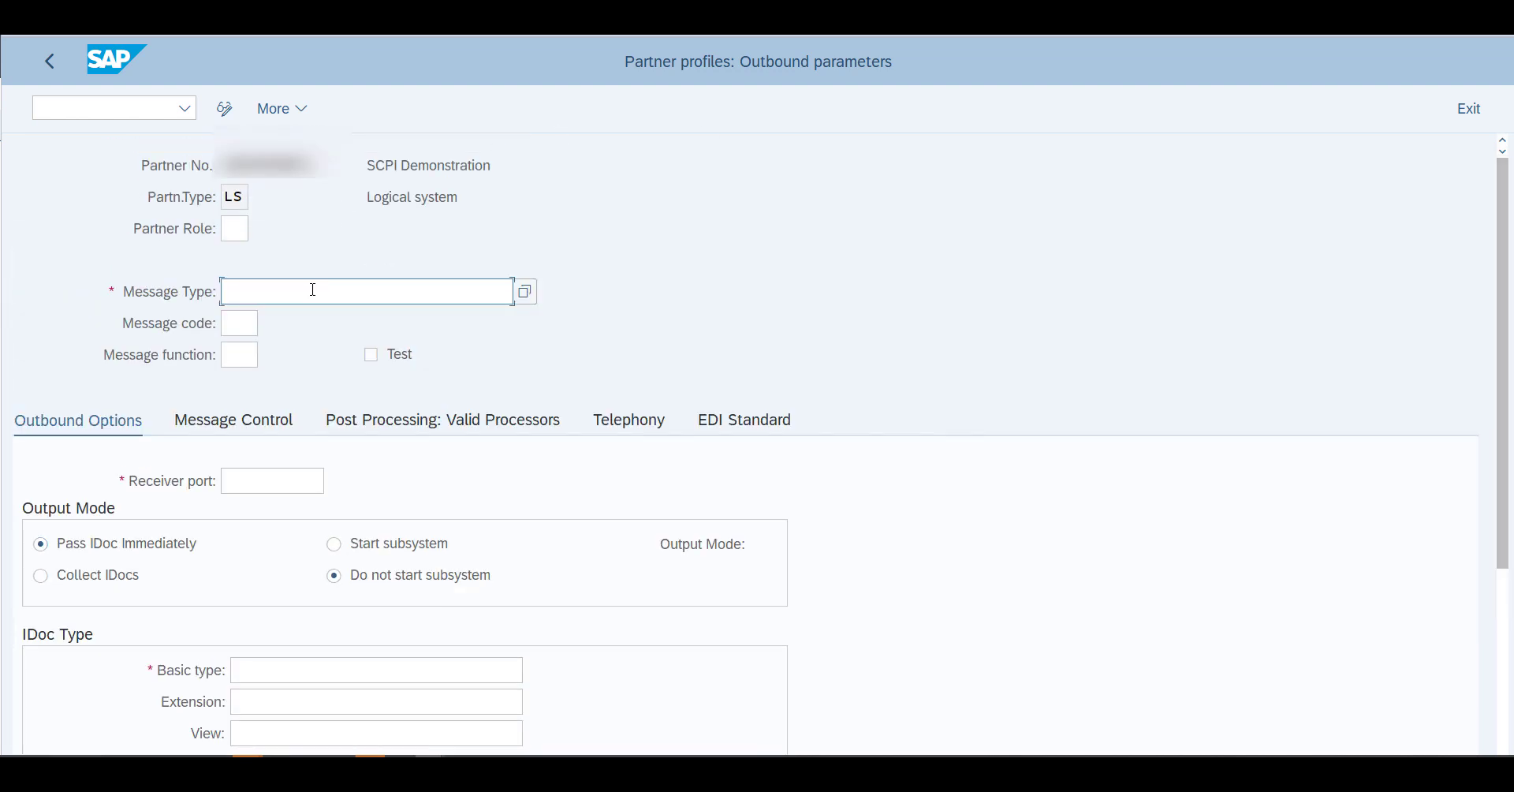
text(DEBMA)
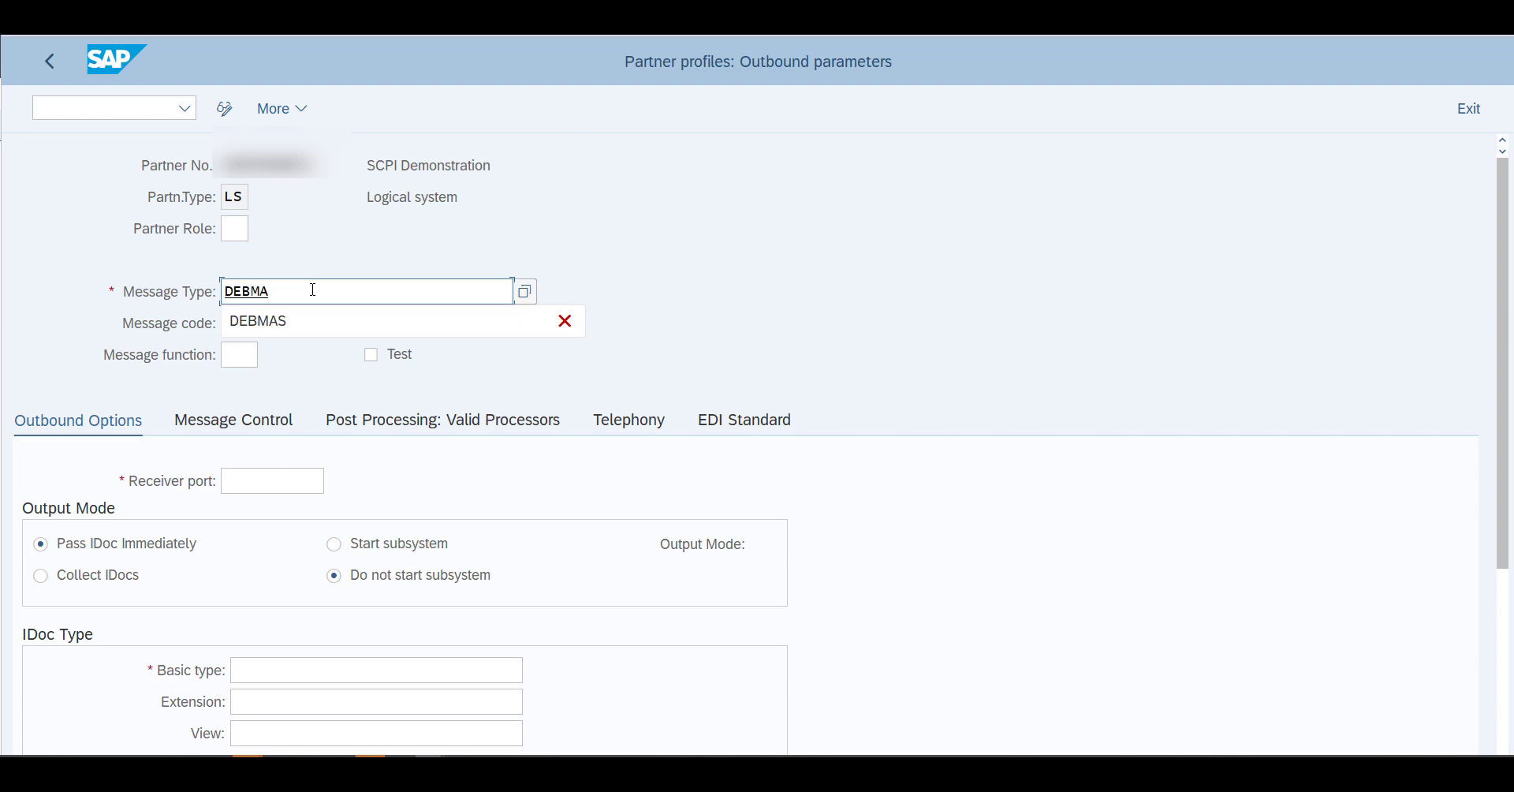
text(S)
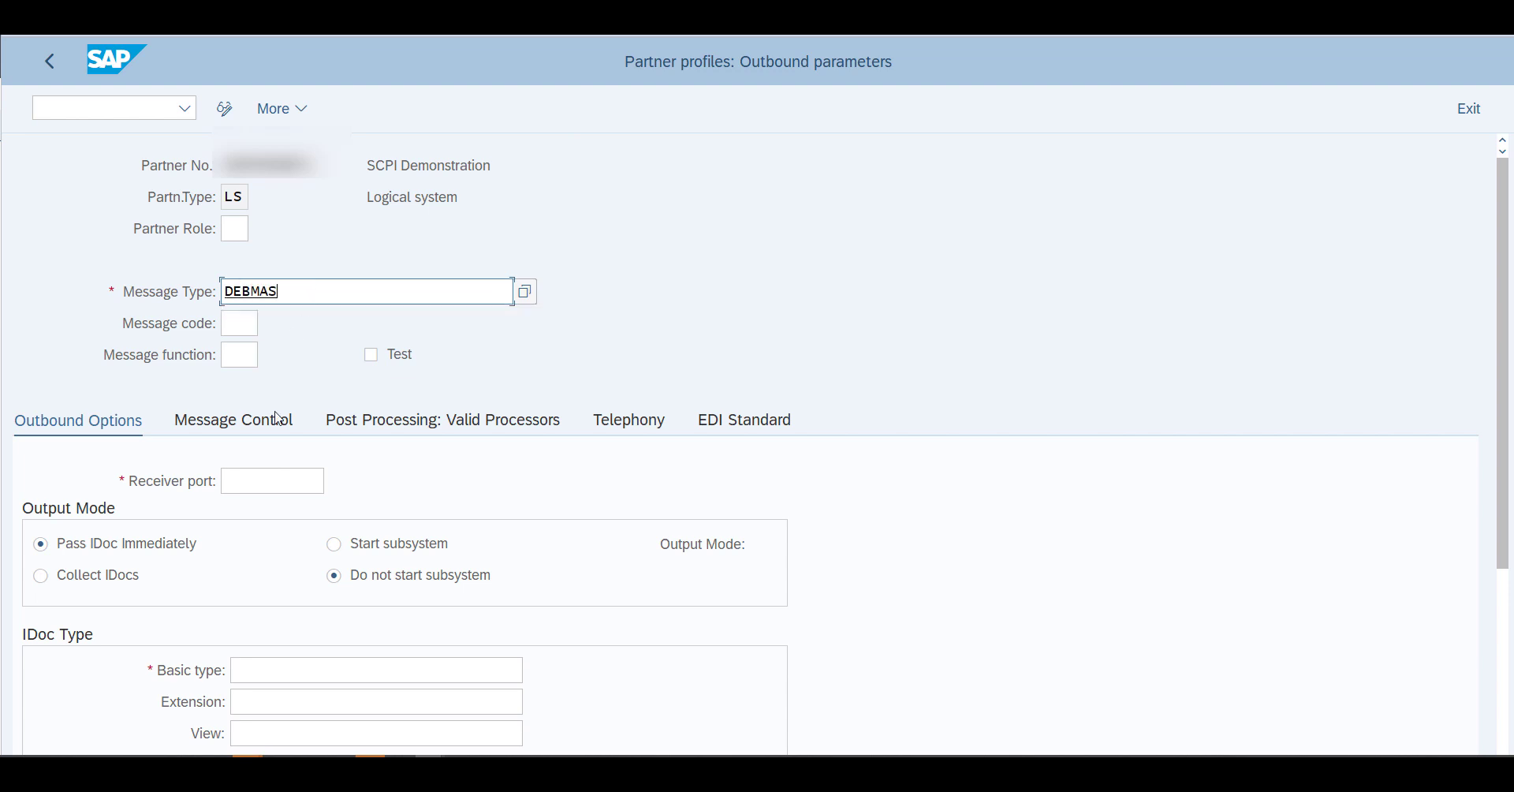
click(272, 479)
click(336, 481)
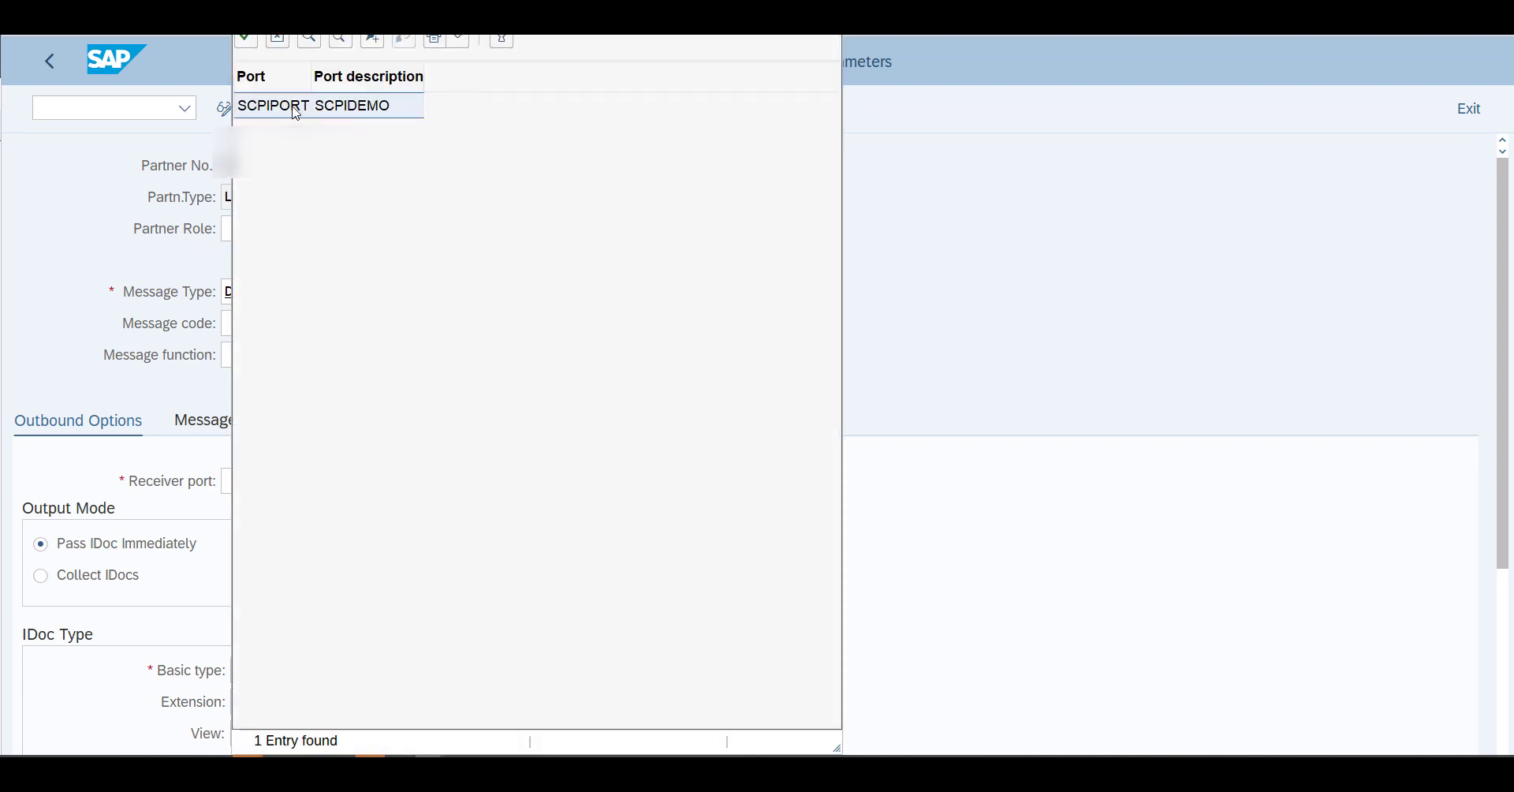
click(294, 105)
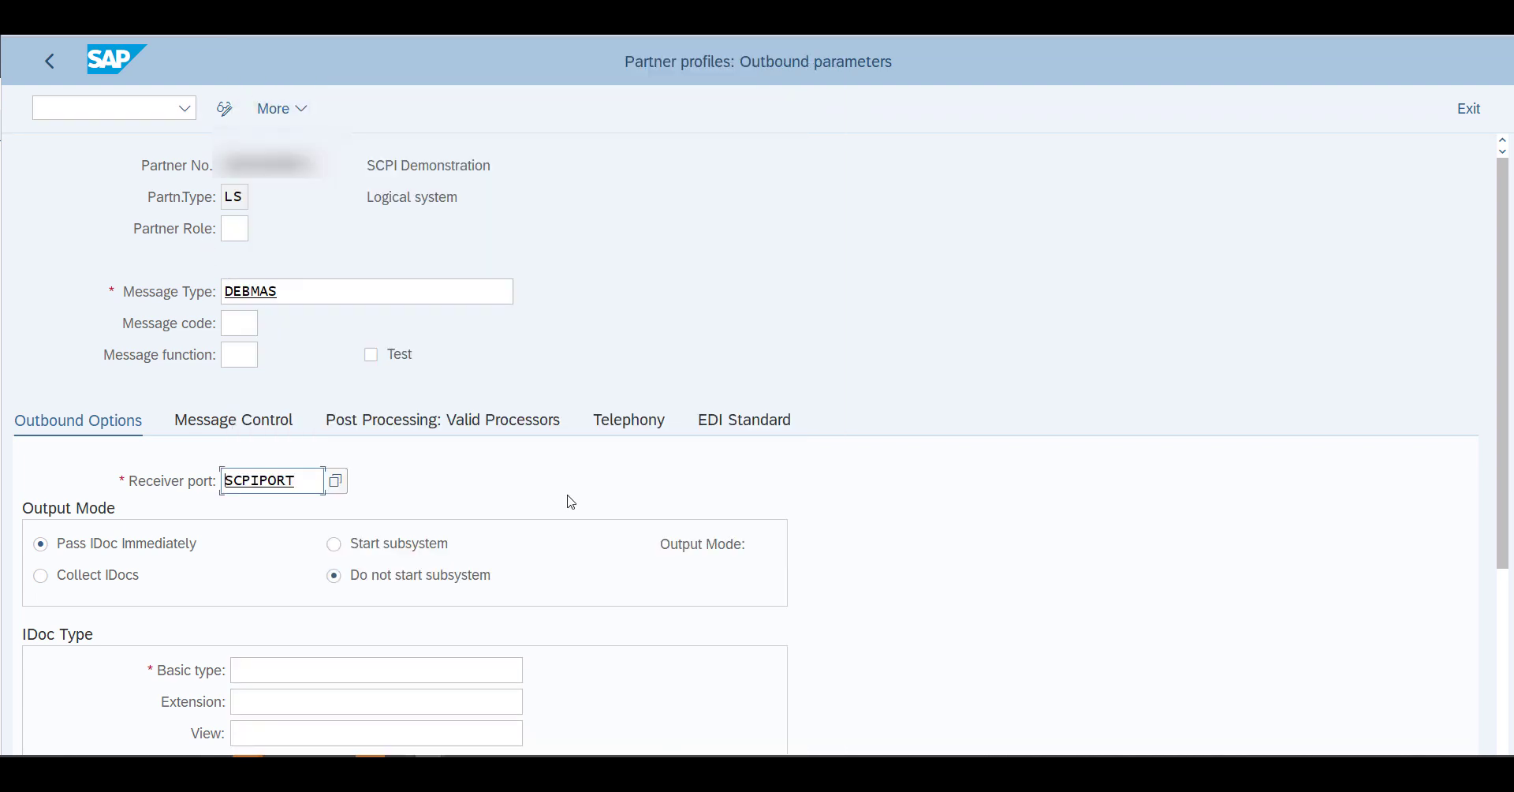
- Choose DEBMAS05 as the basic IDoc type
drag(1506, 435, 1500, 542)
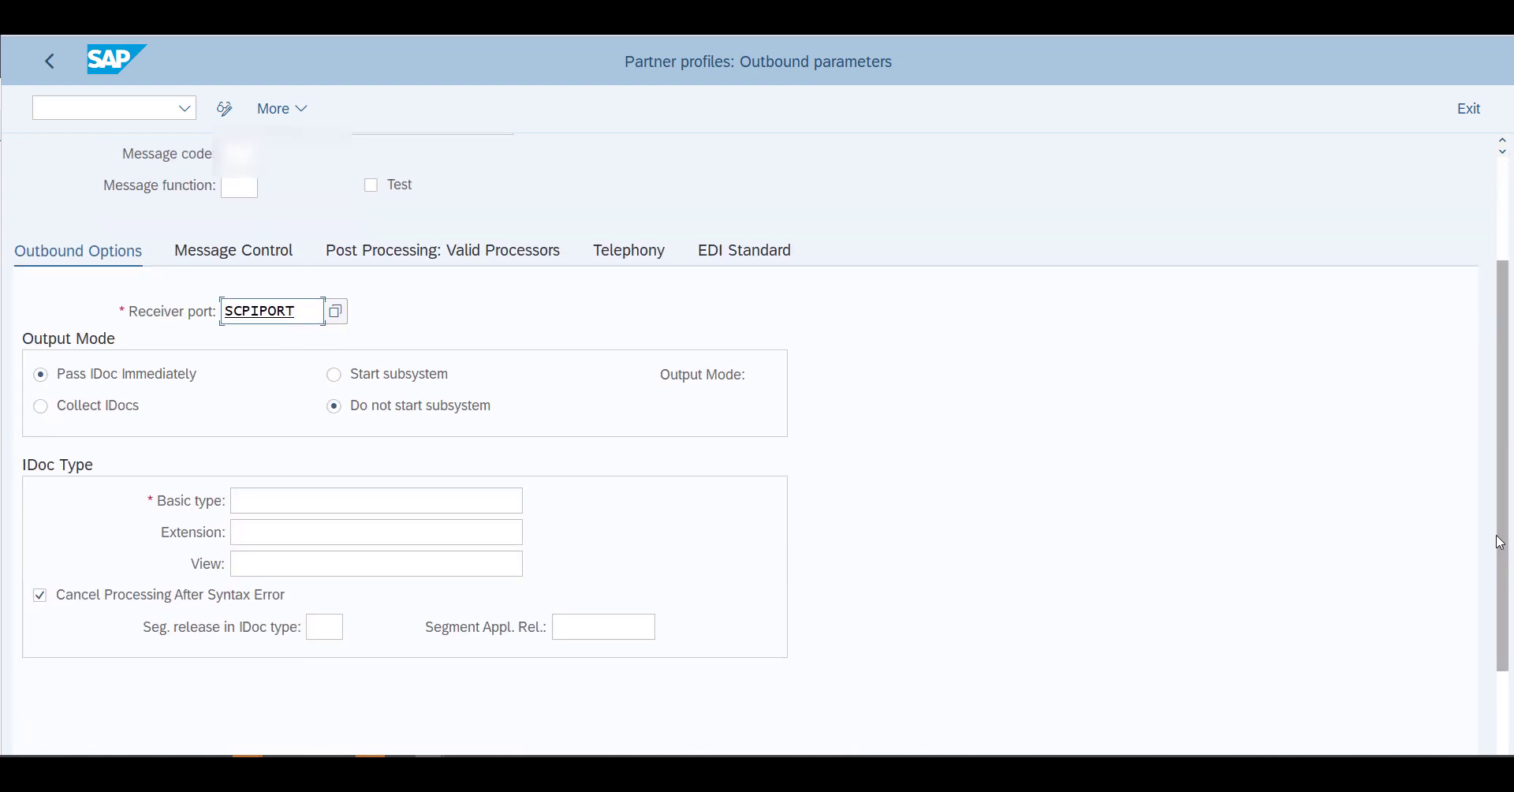
click(442, 498)
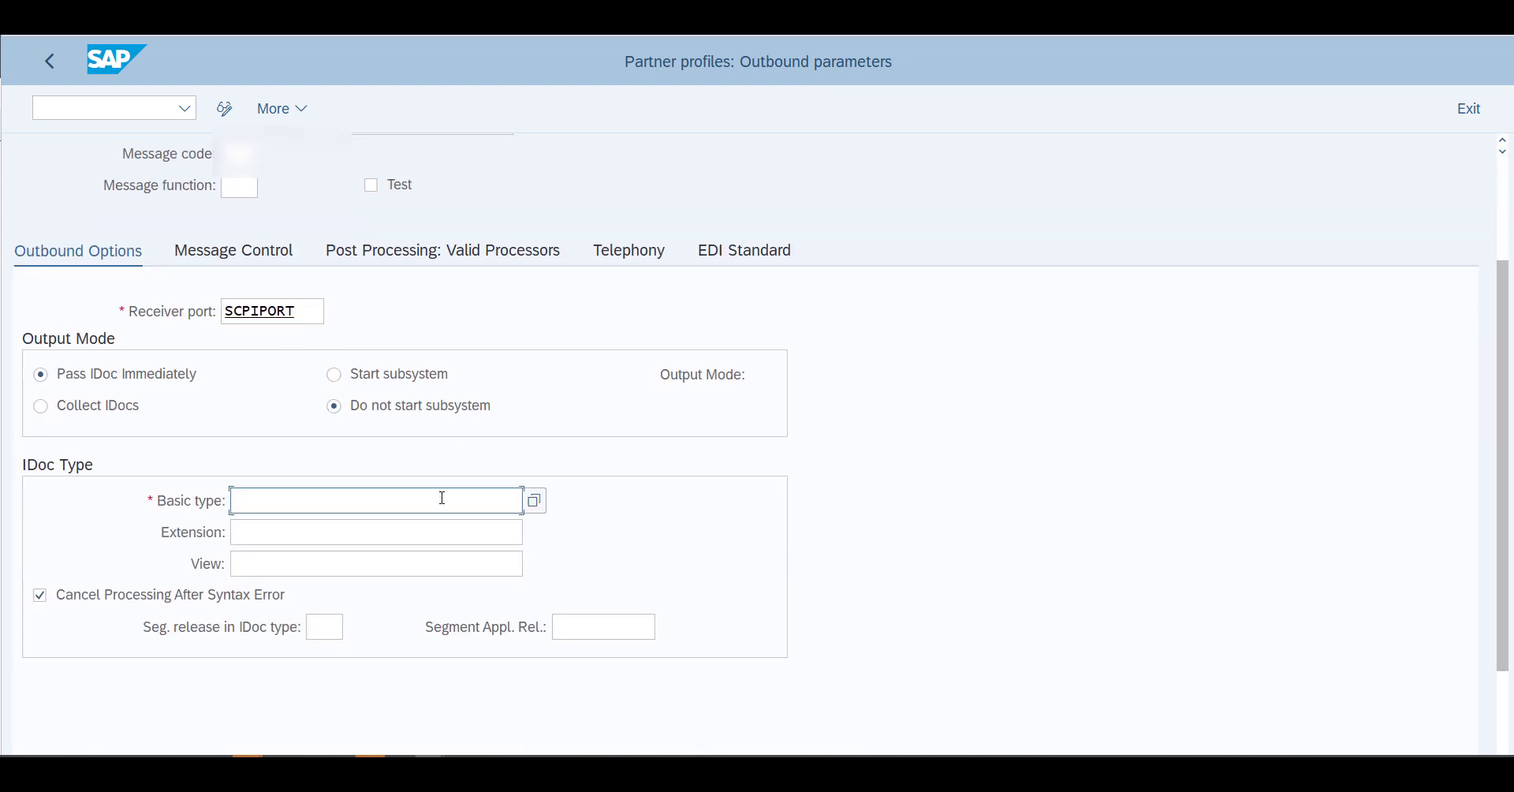
click(534, 505)
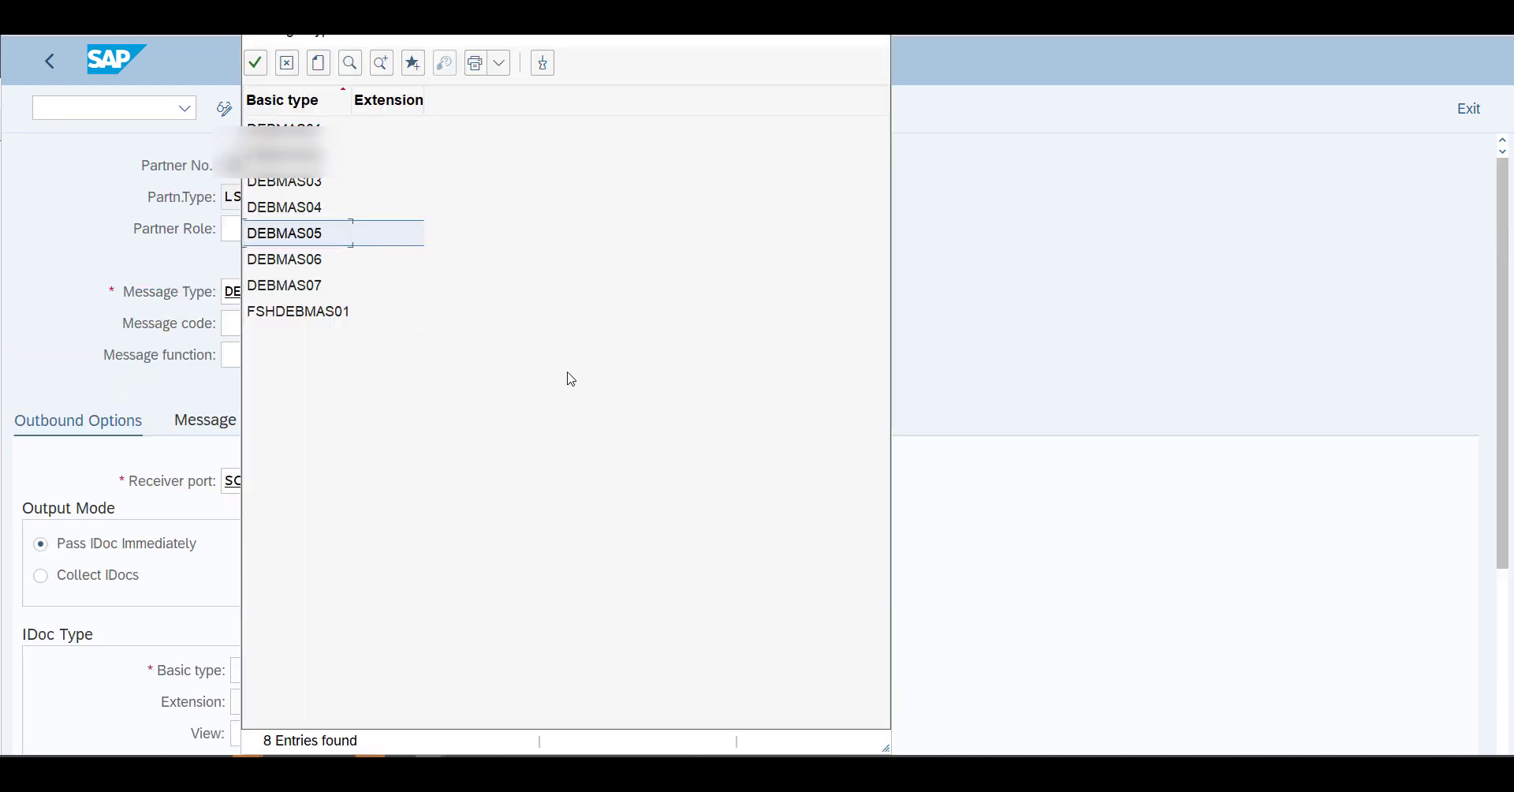
double_click(313, 242)
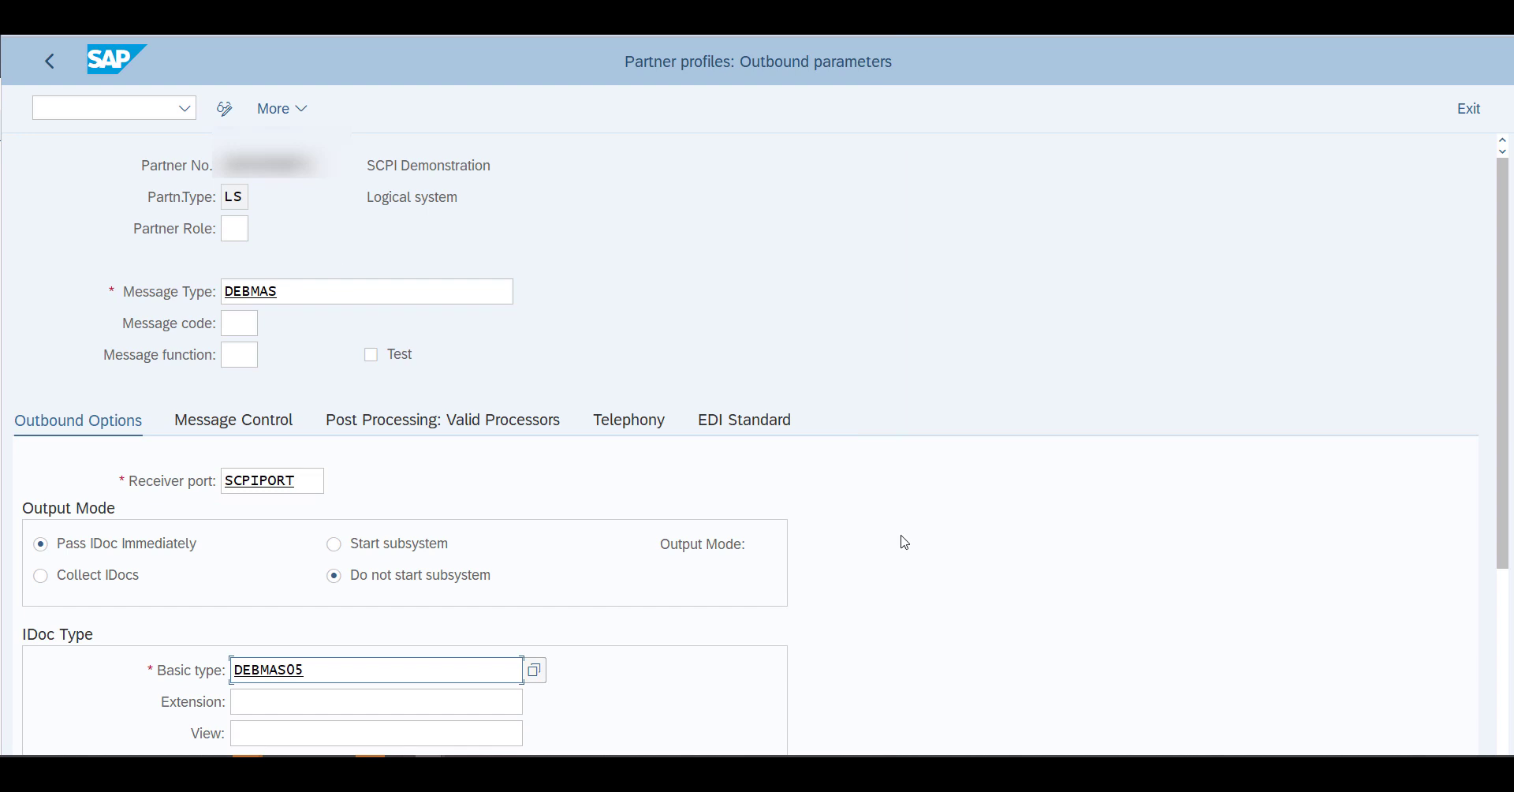
scroll(1507, 539, down, 5)
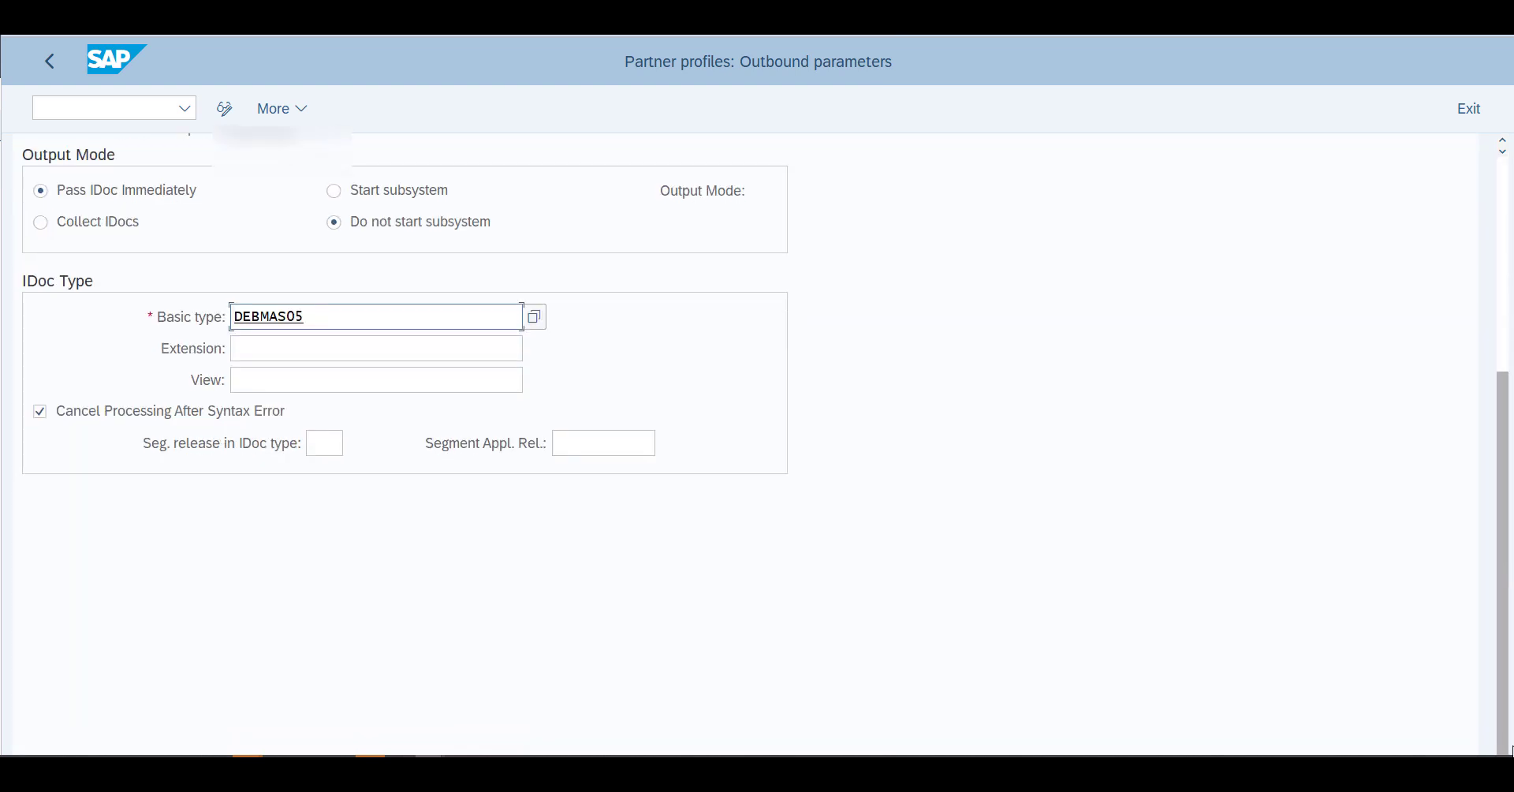
scroll(1508, 473, up, 5)
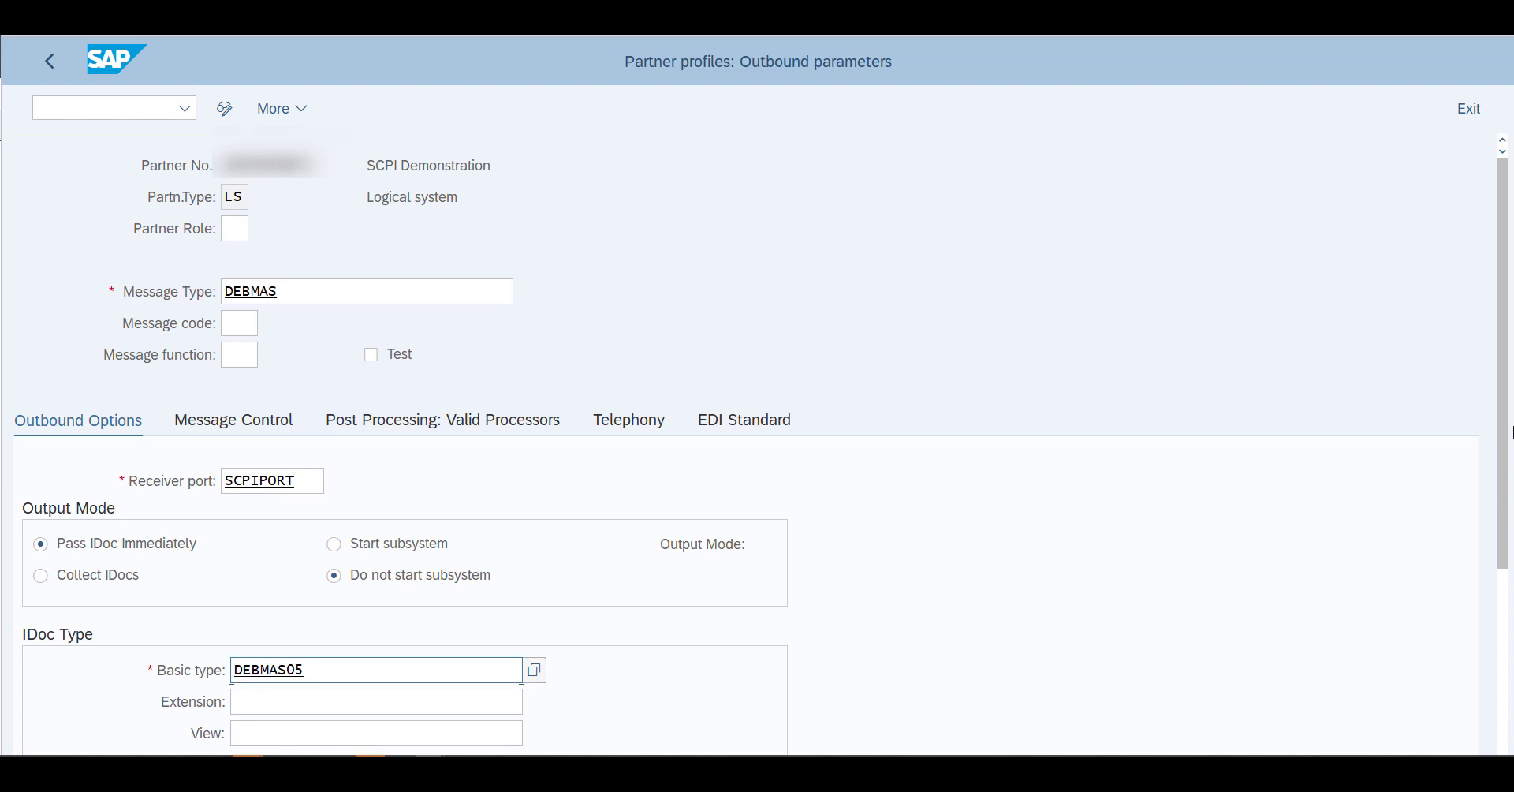
click(108, 108)
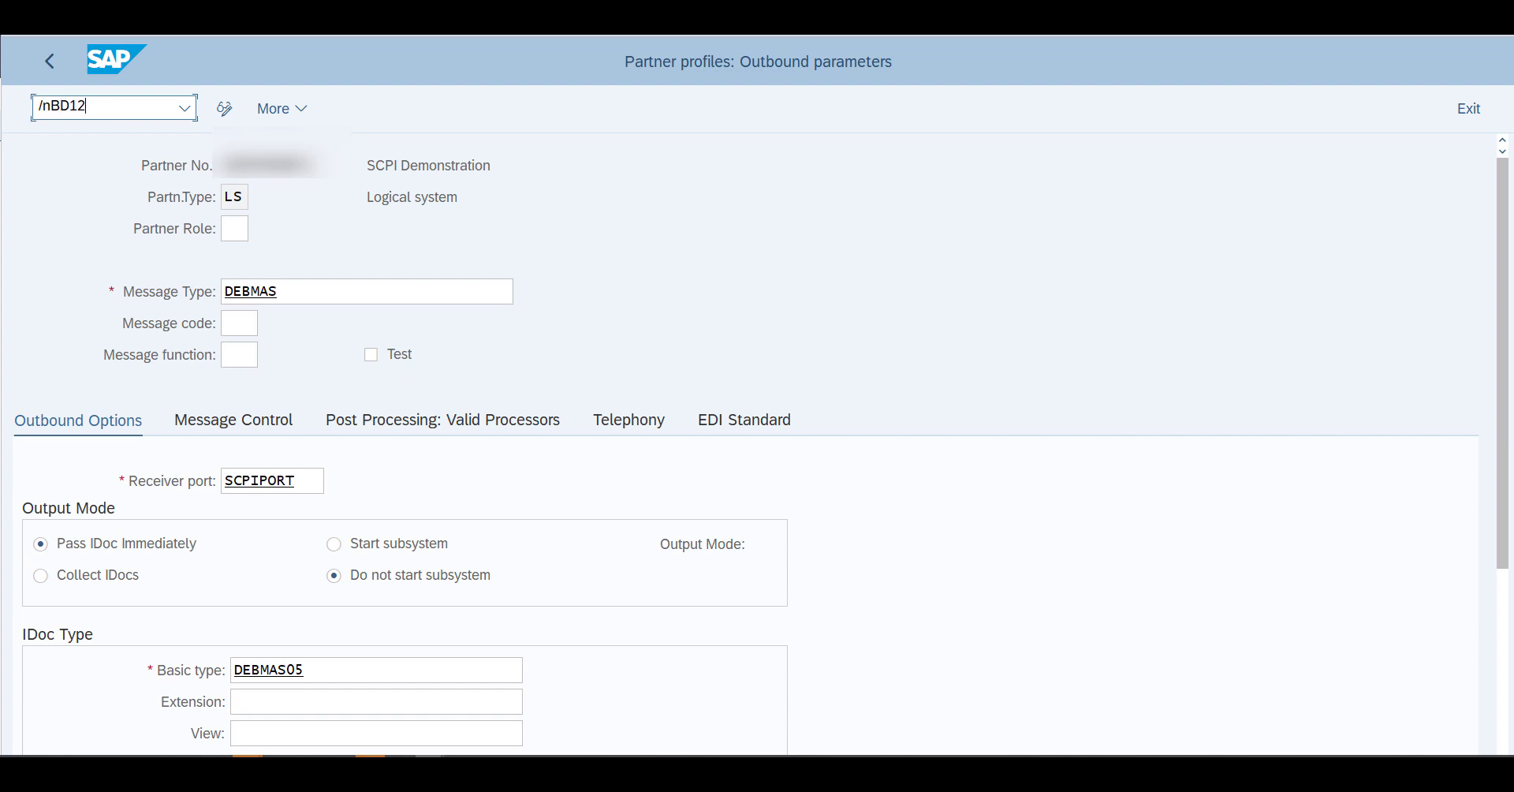
- Open Send Customers and pick a customer found in company code 1010
key(Return)
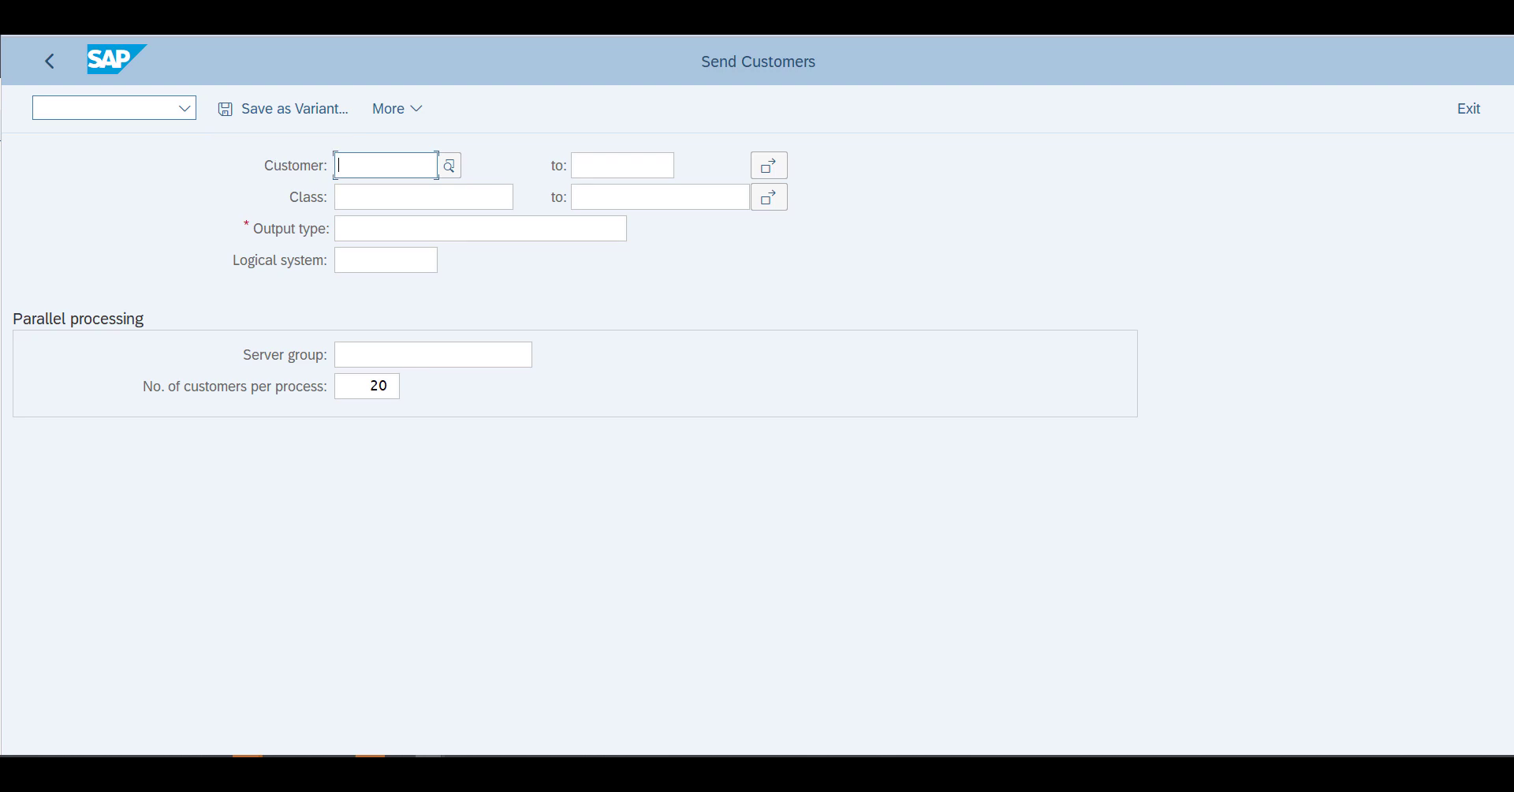
click(449, 167)
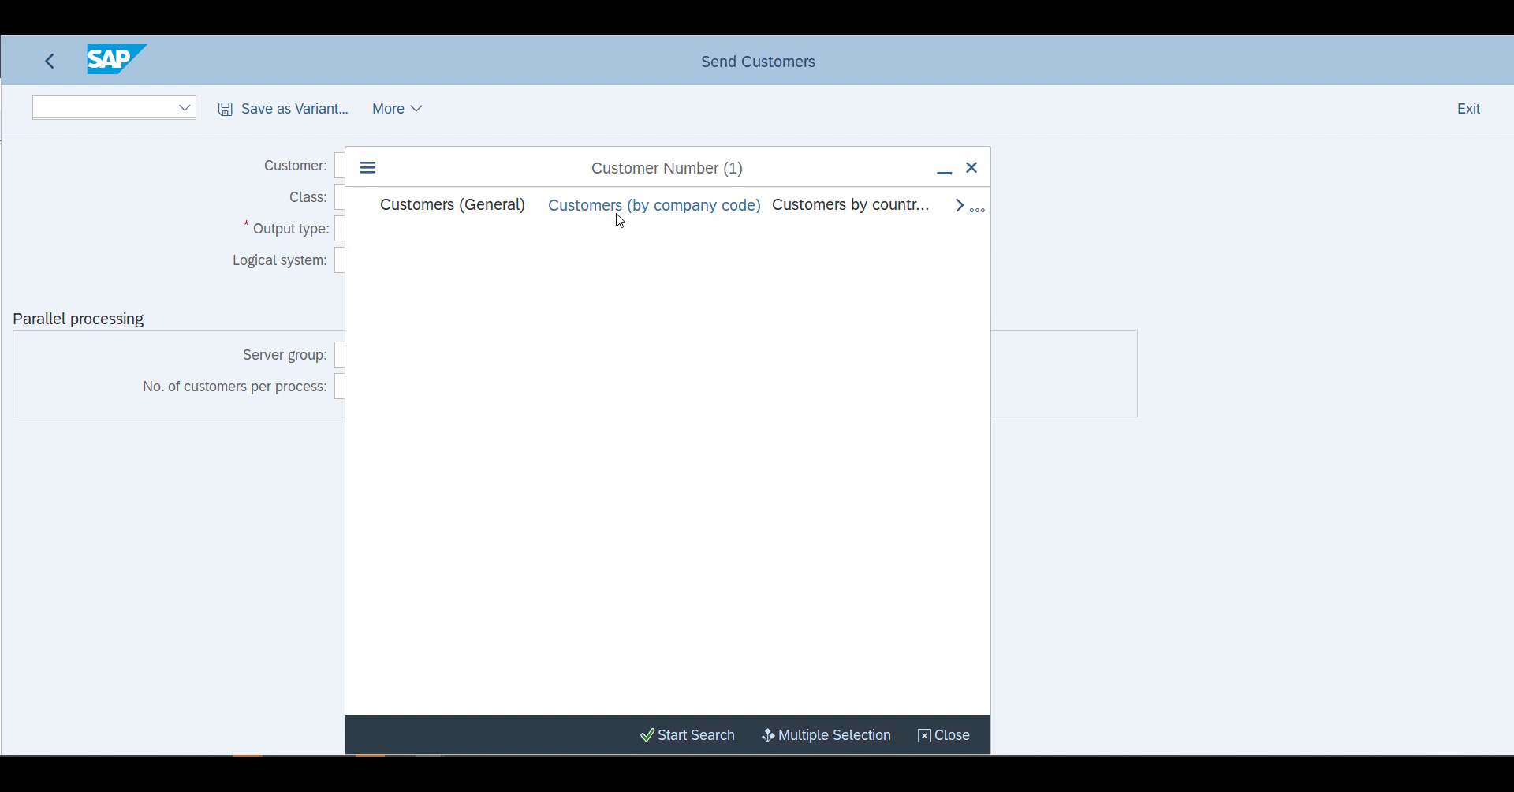
click(618, 213)
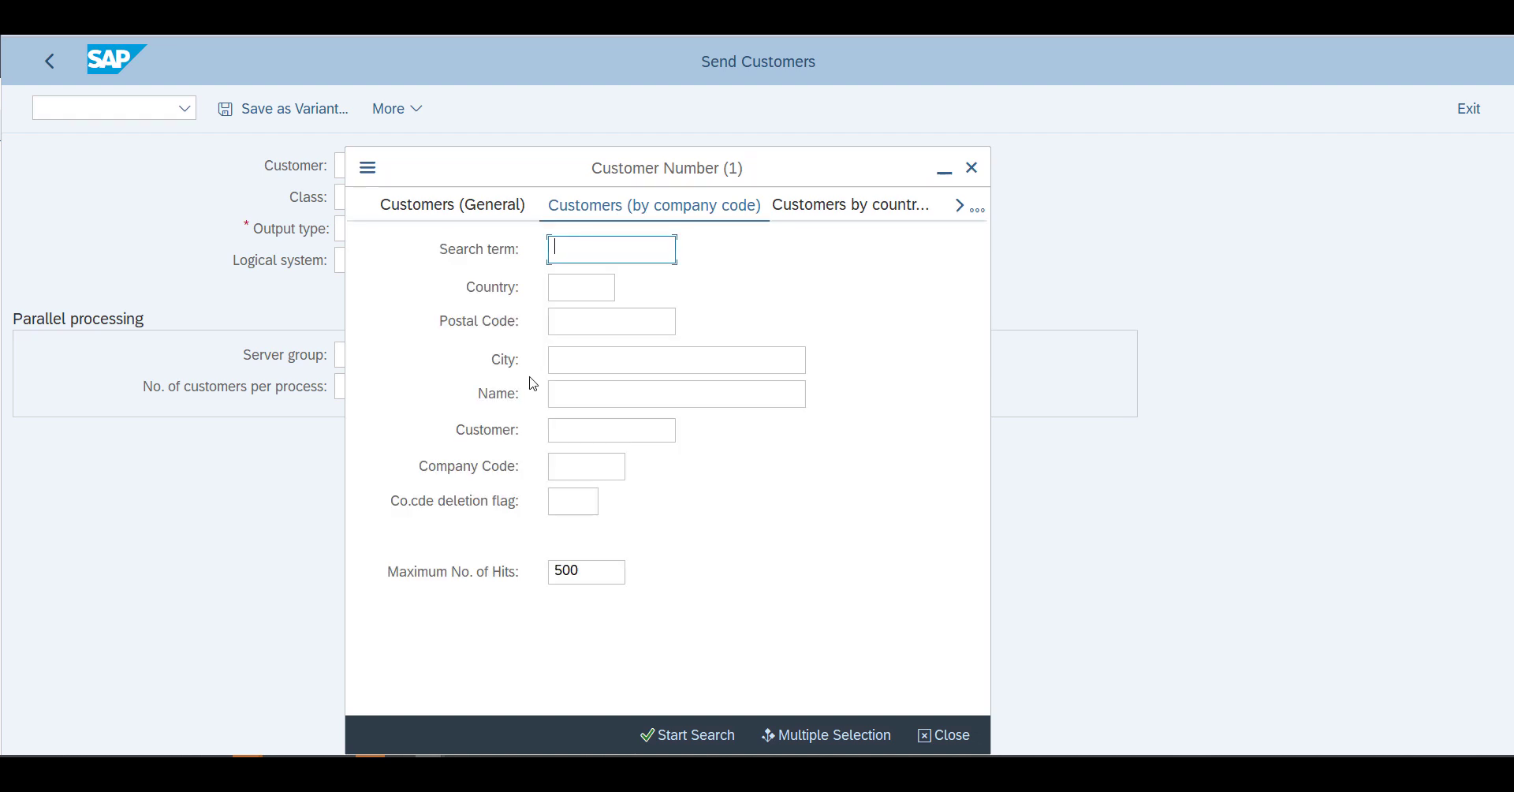
click(560, 467)
text(1010)
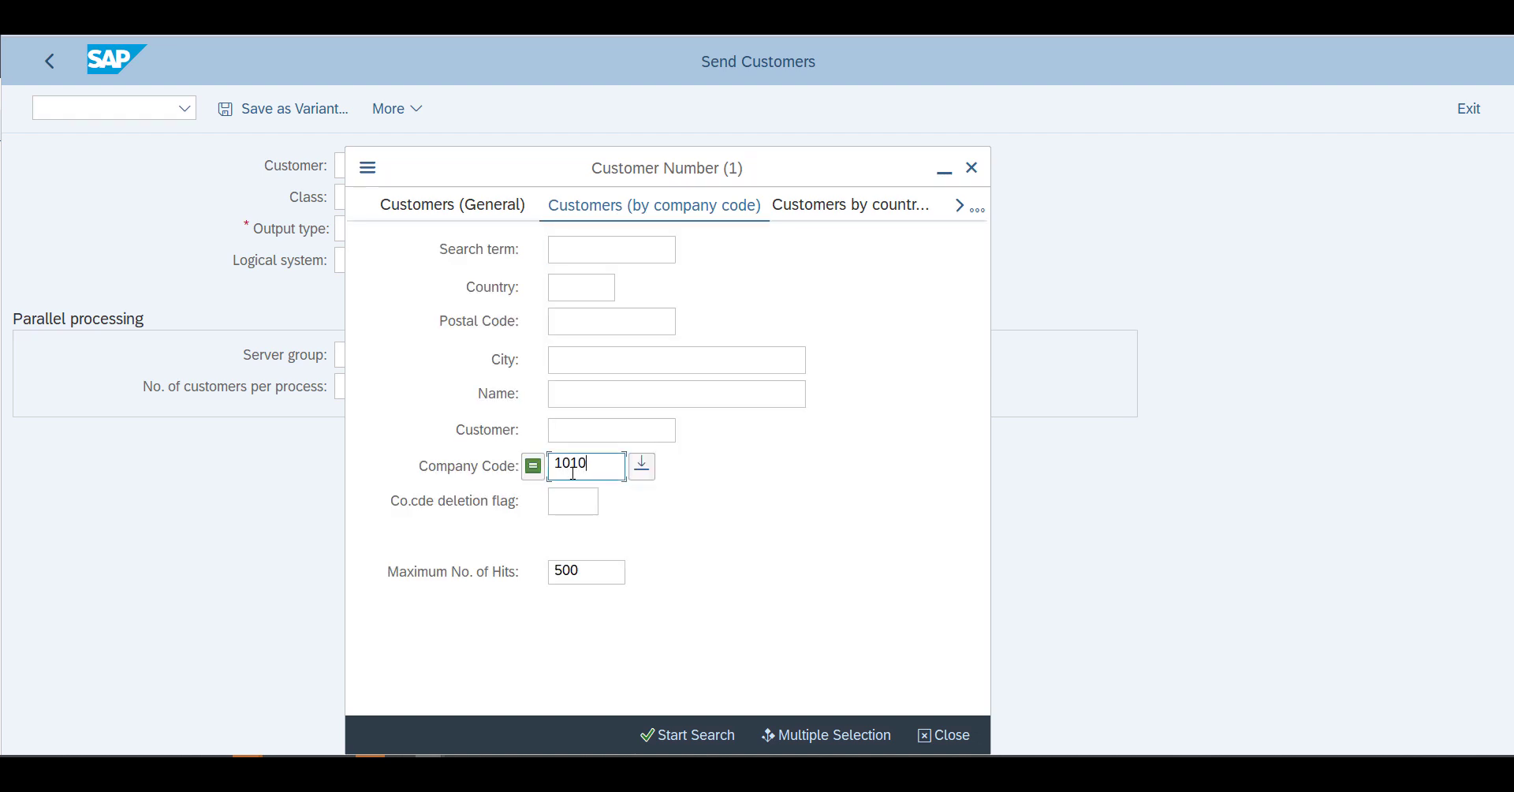
key(Return)
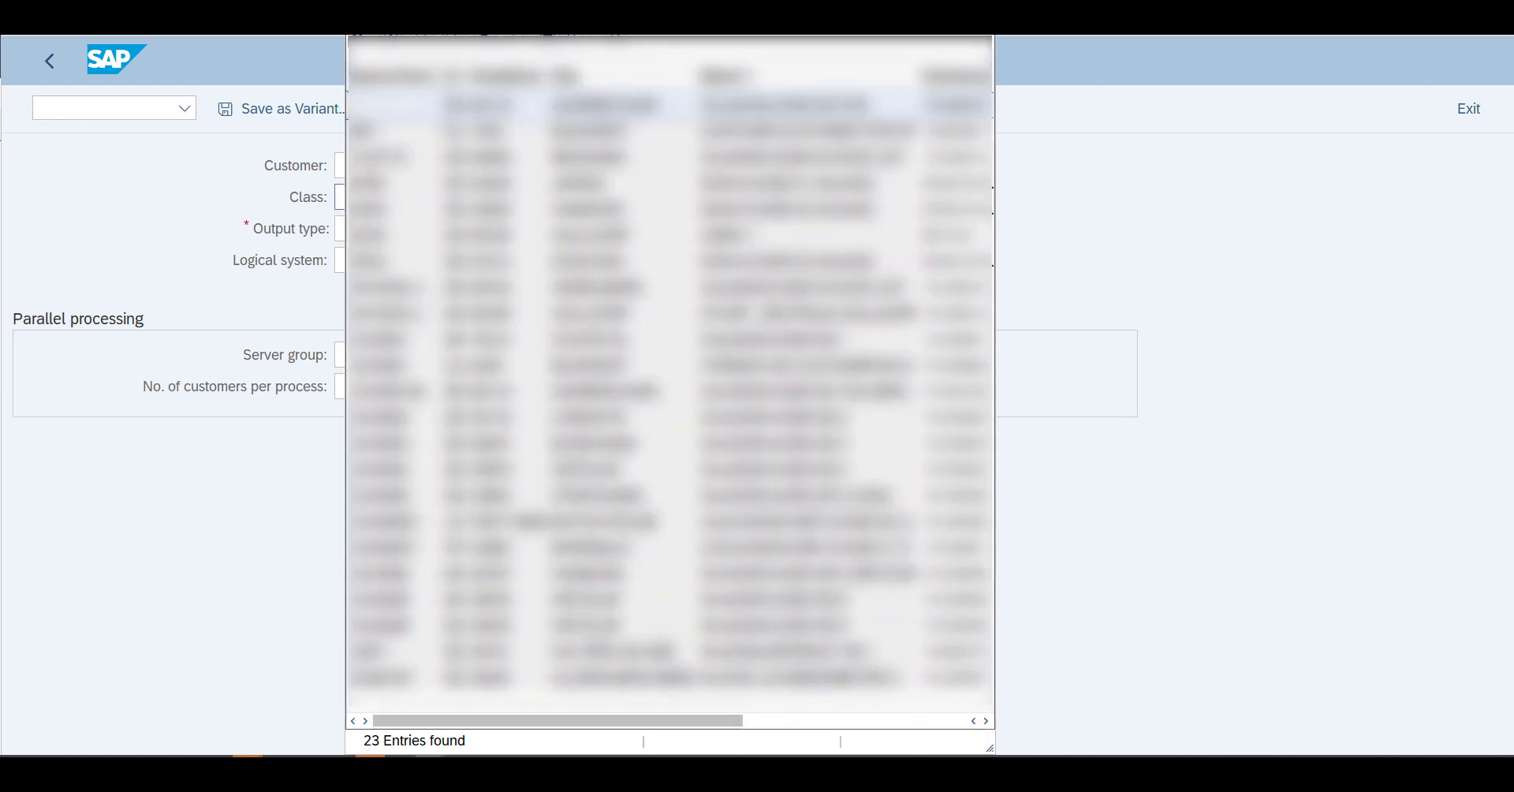
click(384, 165)
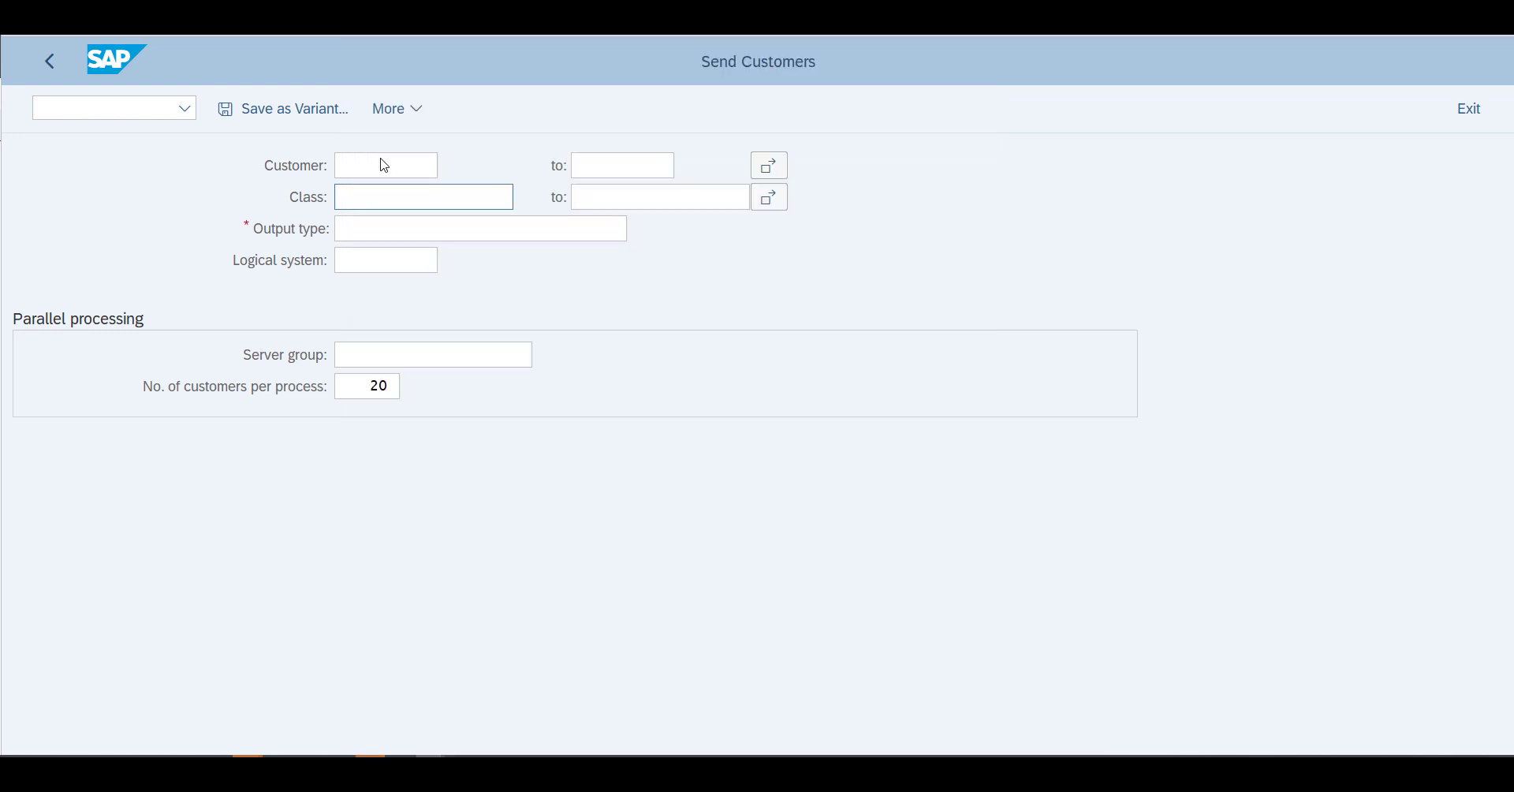
- Set output type DEBMAS and logical system SCPI Demonstration
click(400, 226)
click(646, 228)
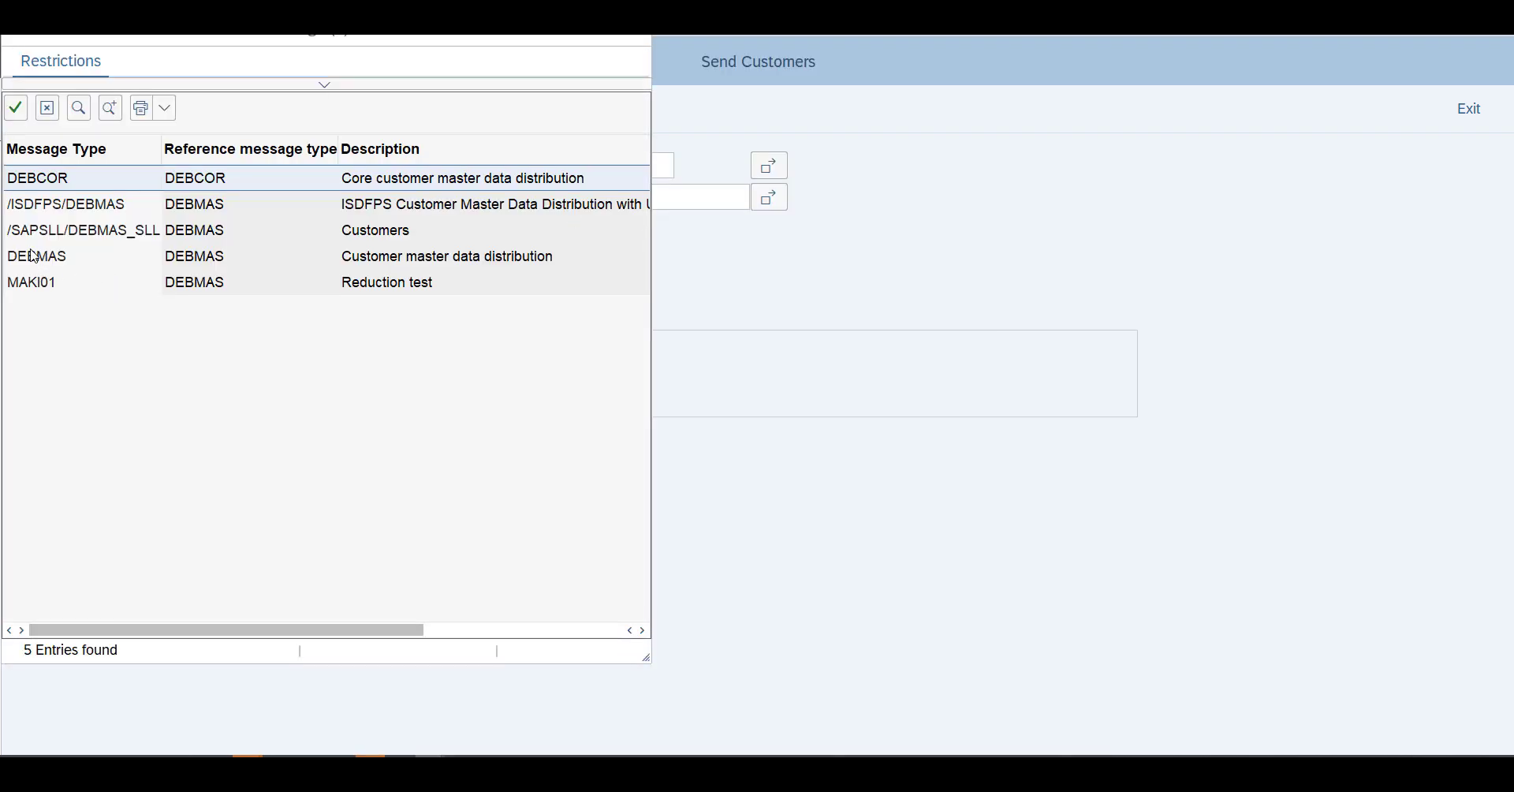
click(33, 258)
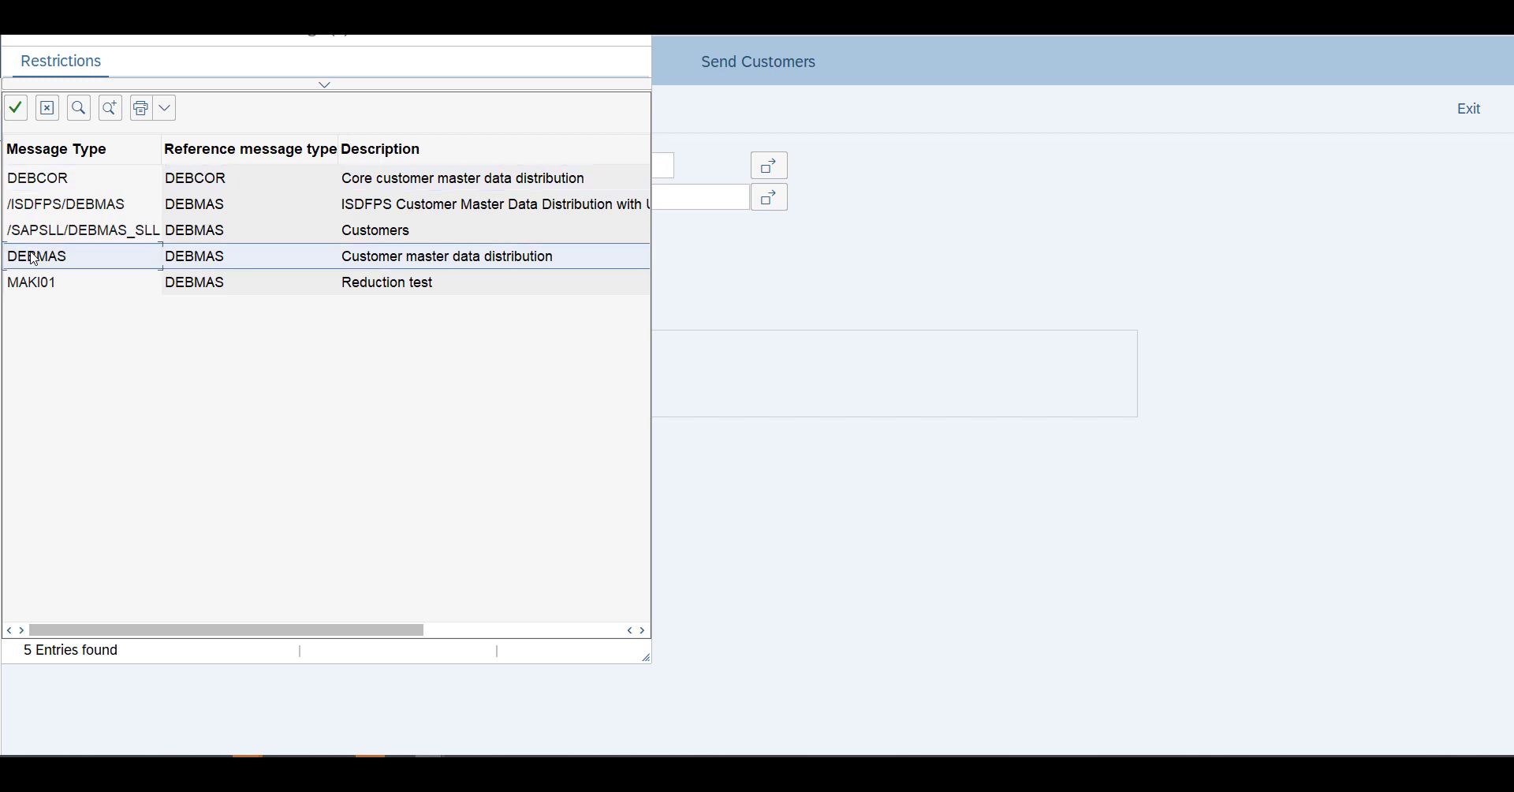
double_click(33, 258)
click(355, 261)
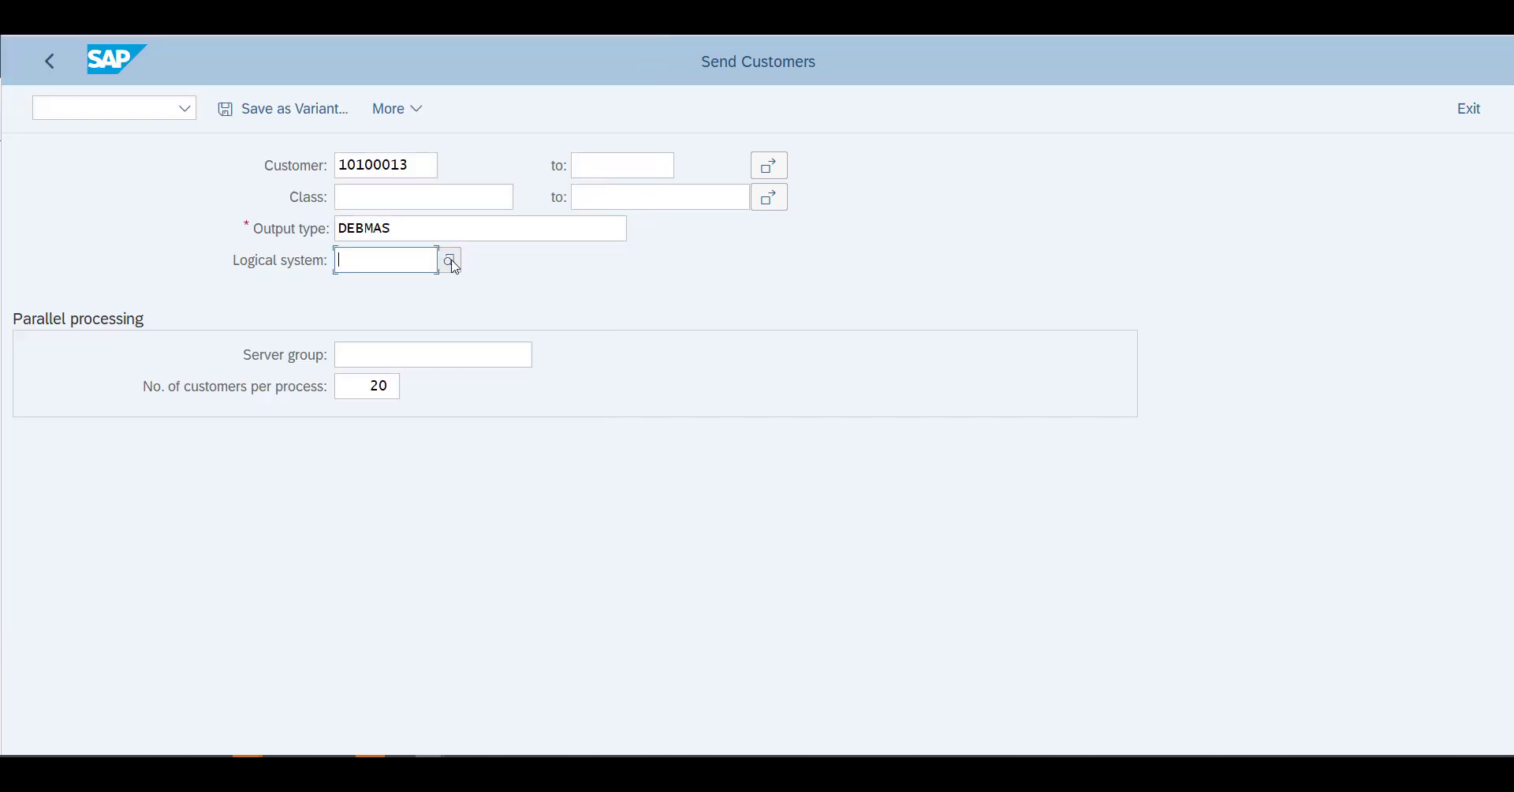
click(449, 261)
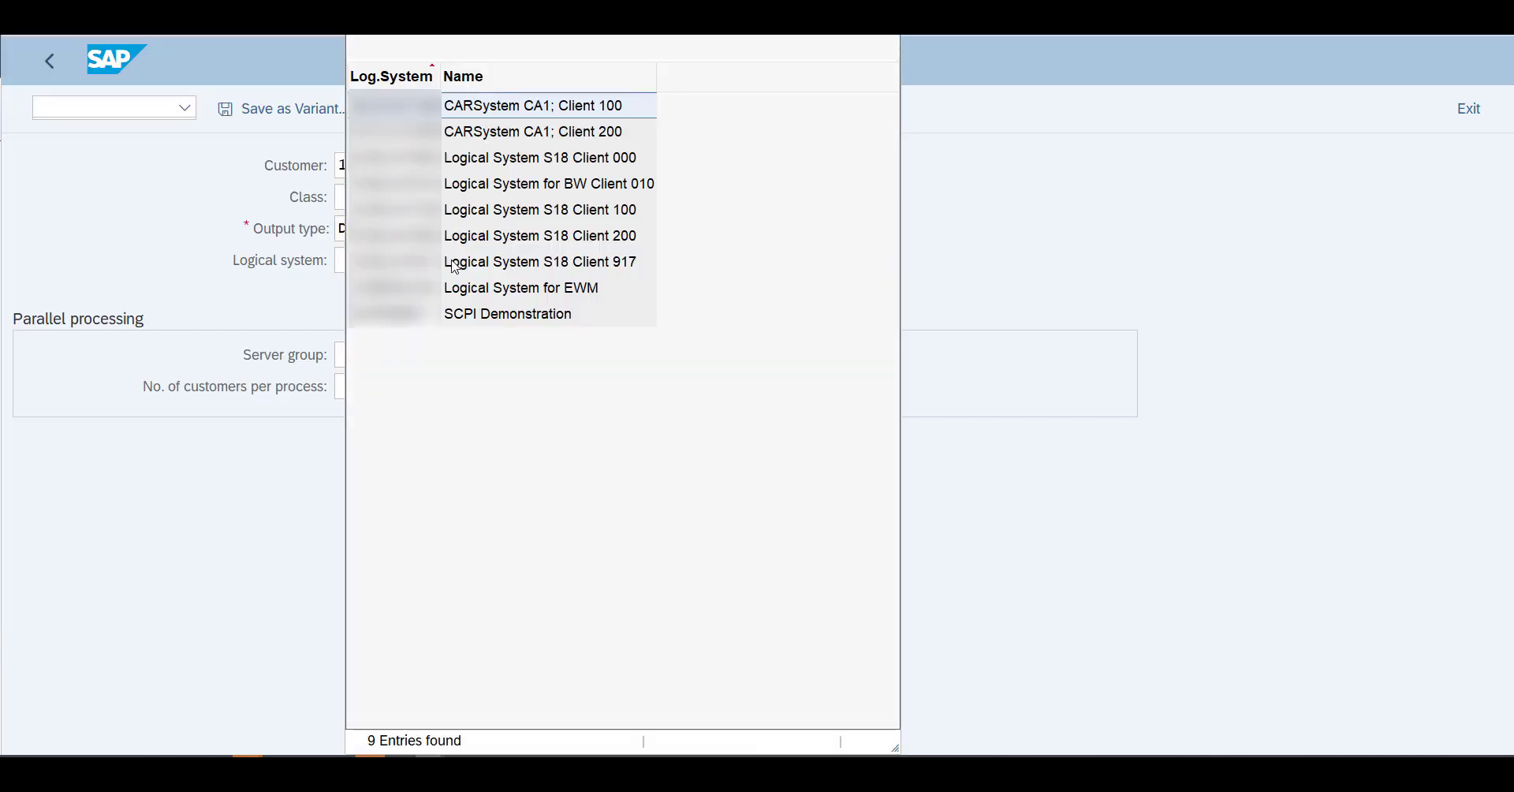
double_click(392, 314)
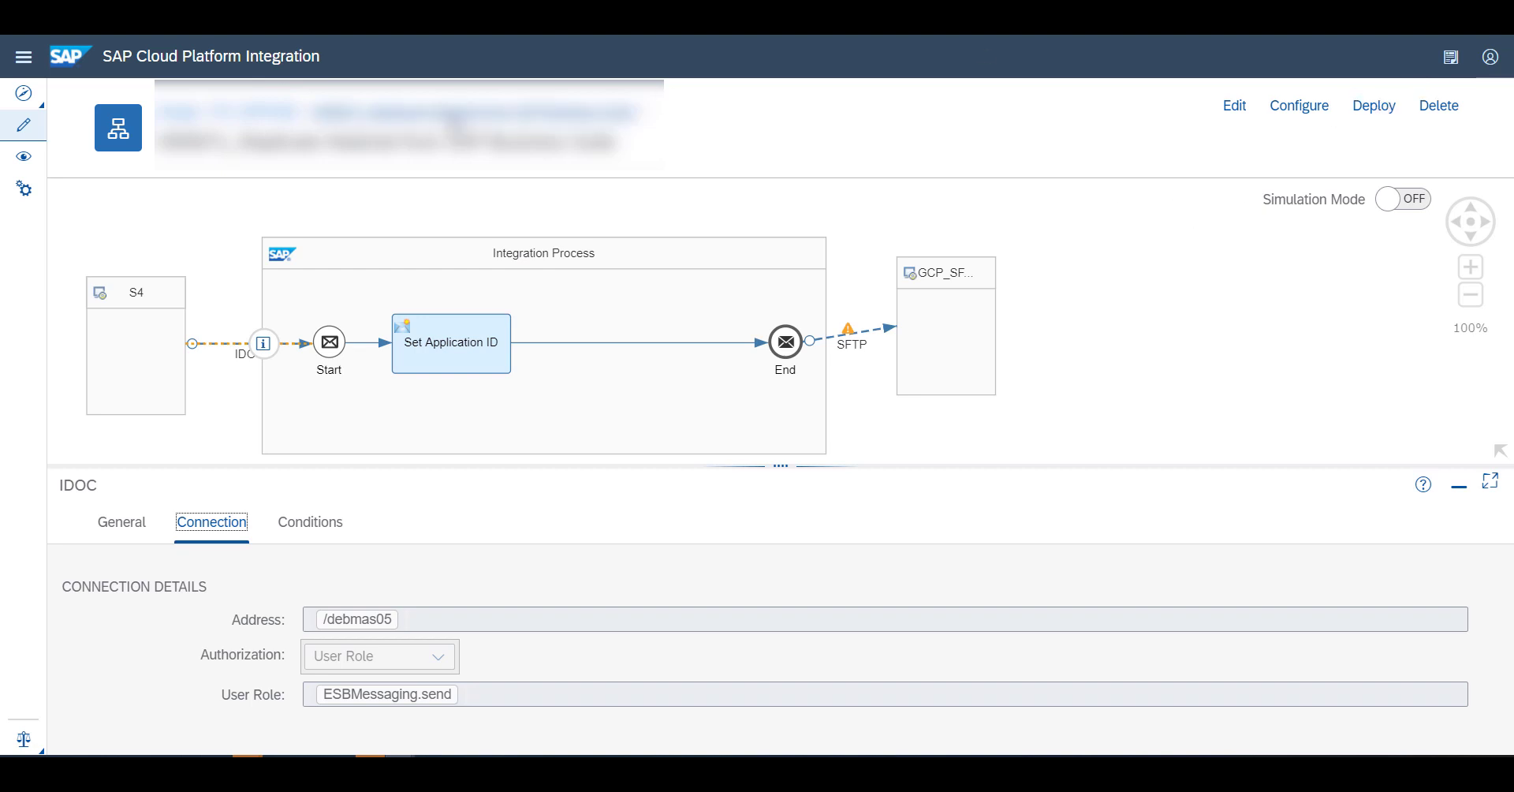
- Change the deployed debmas05 flow's log level to Trace under Manage Integration Content (All)
click(23, 160)
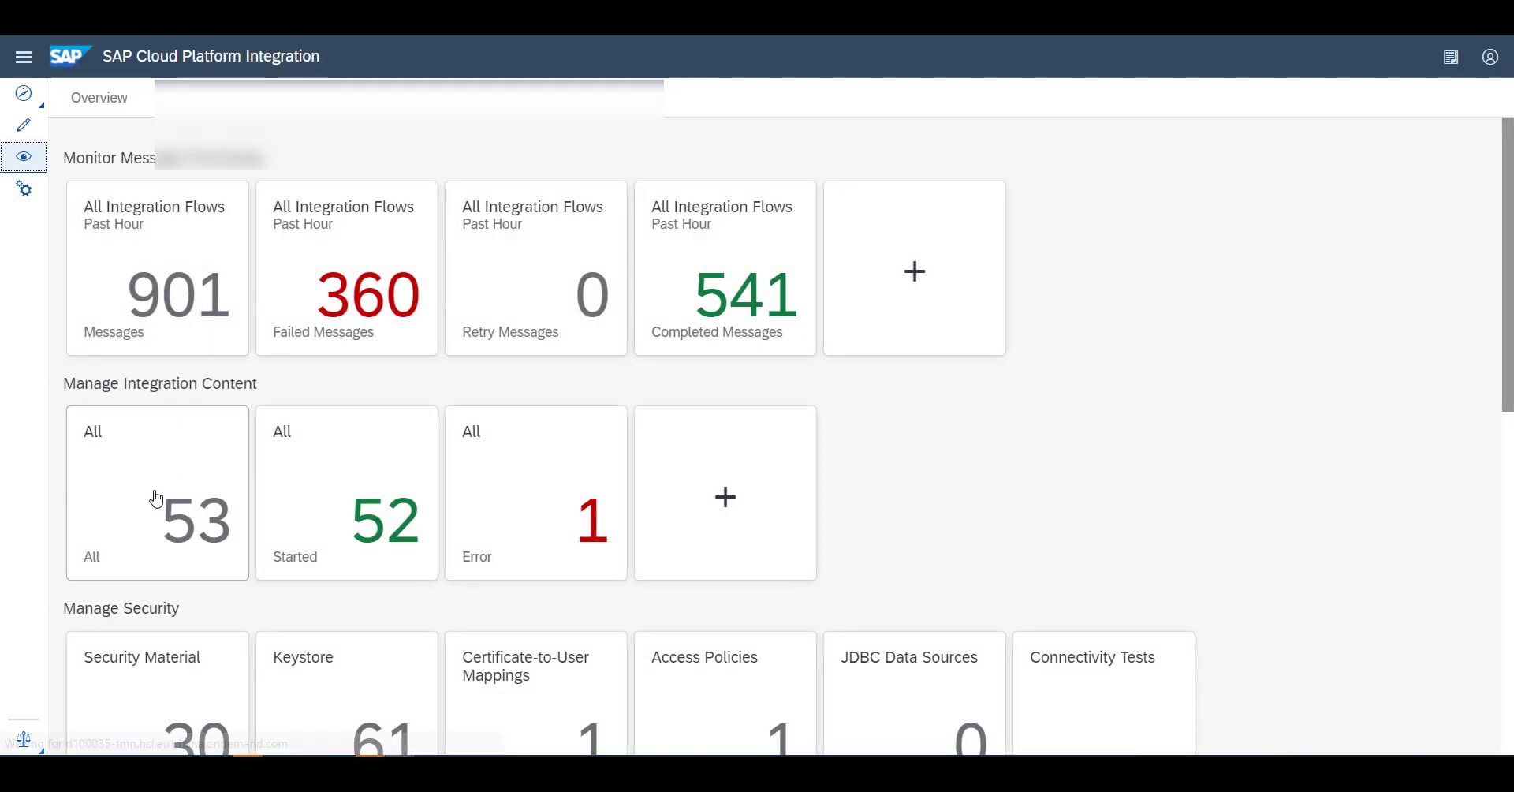
click(156, 498)
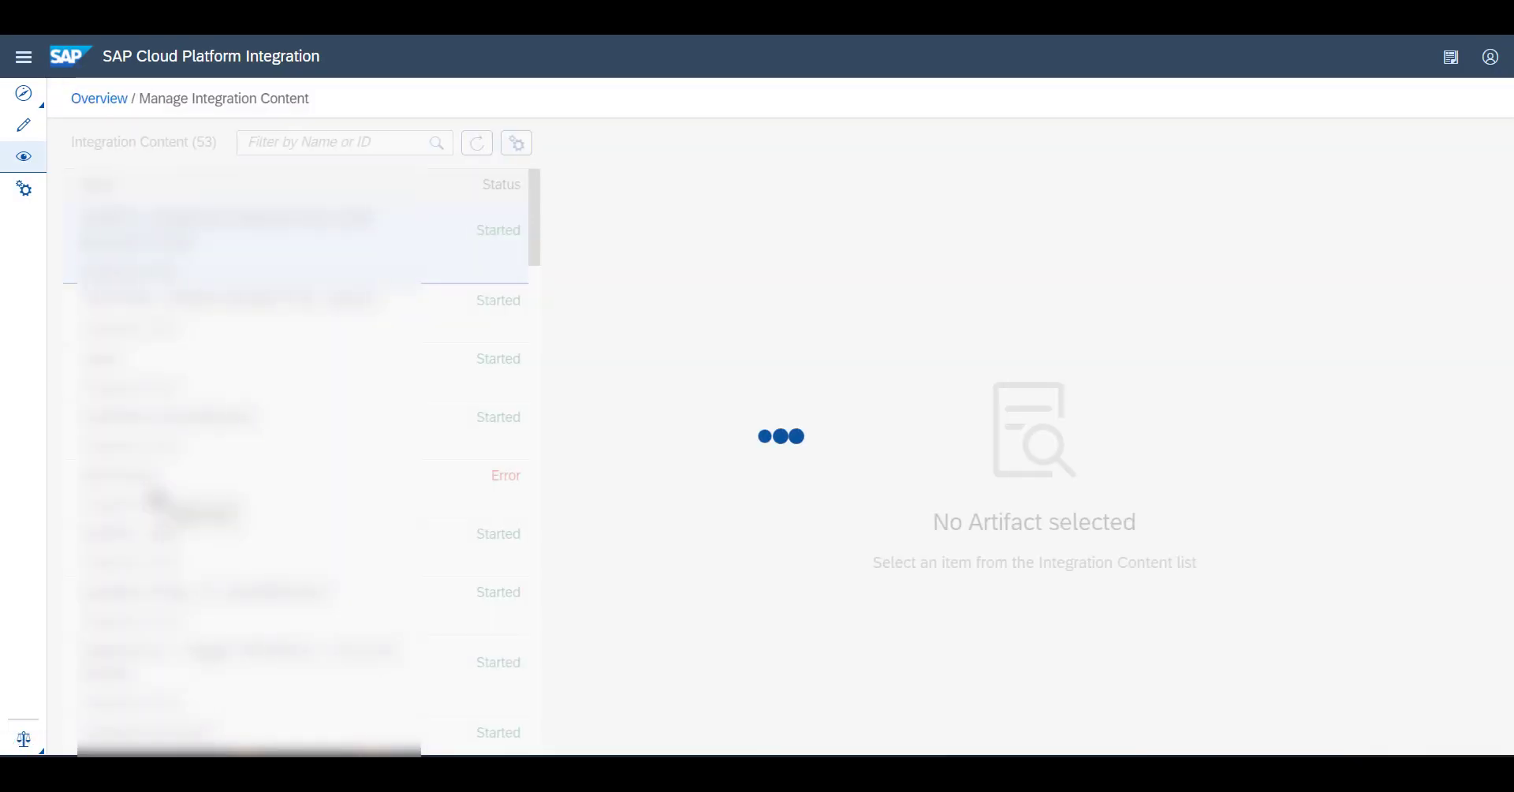
click(738, 717)
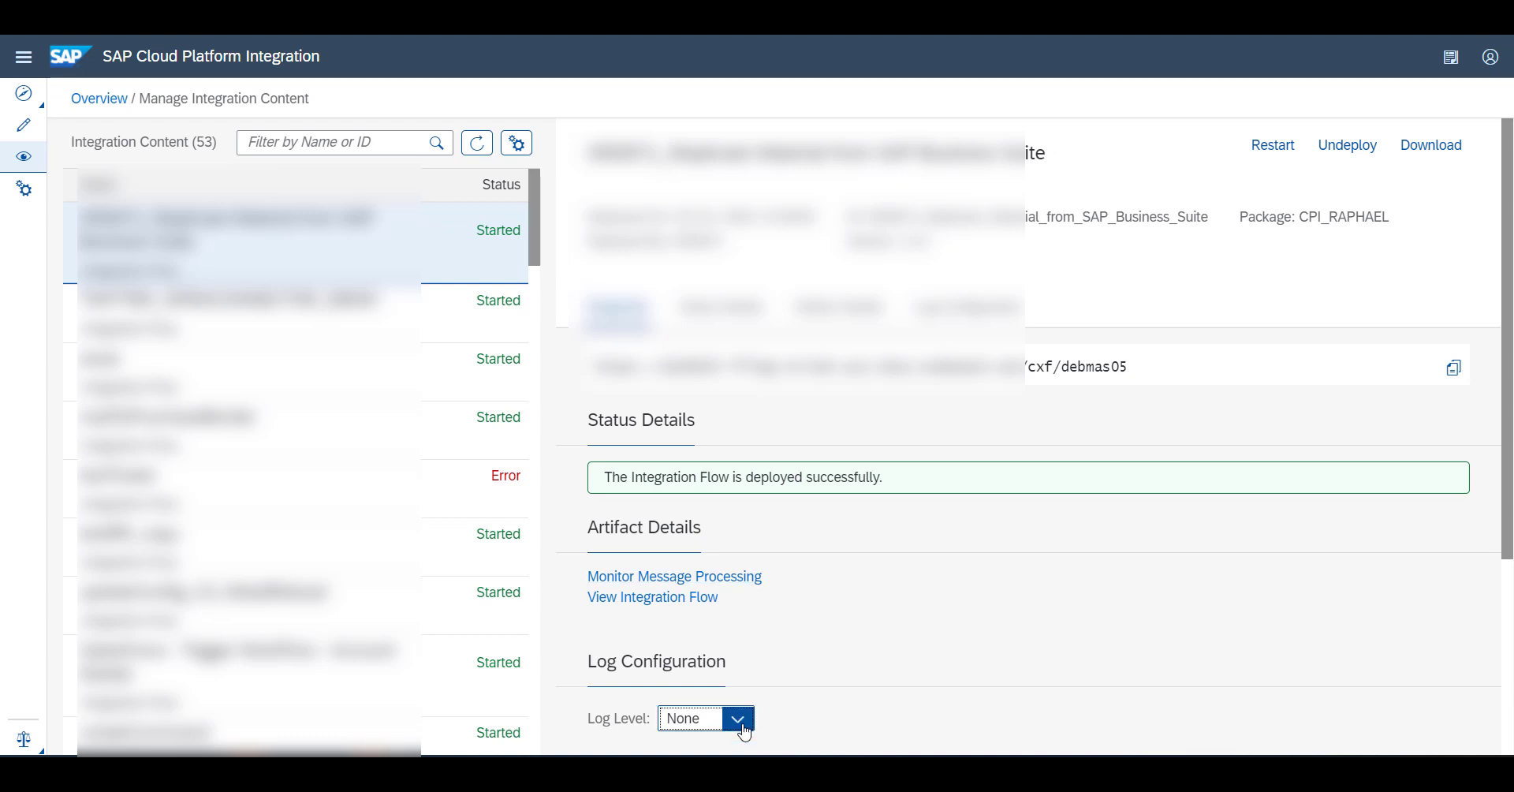
click(710, 690)
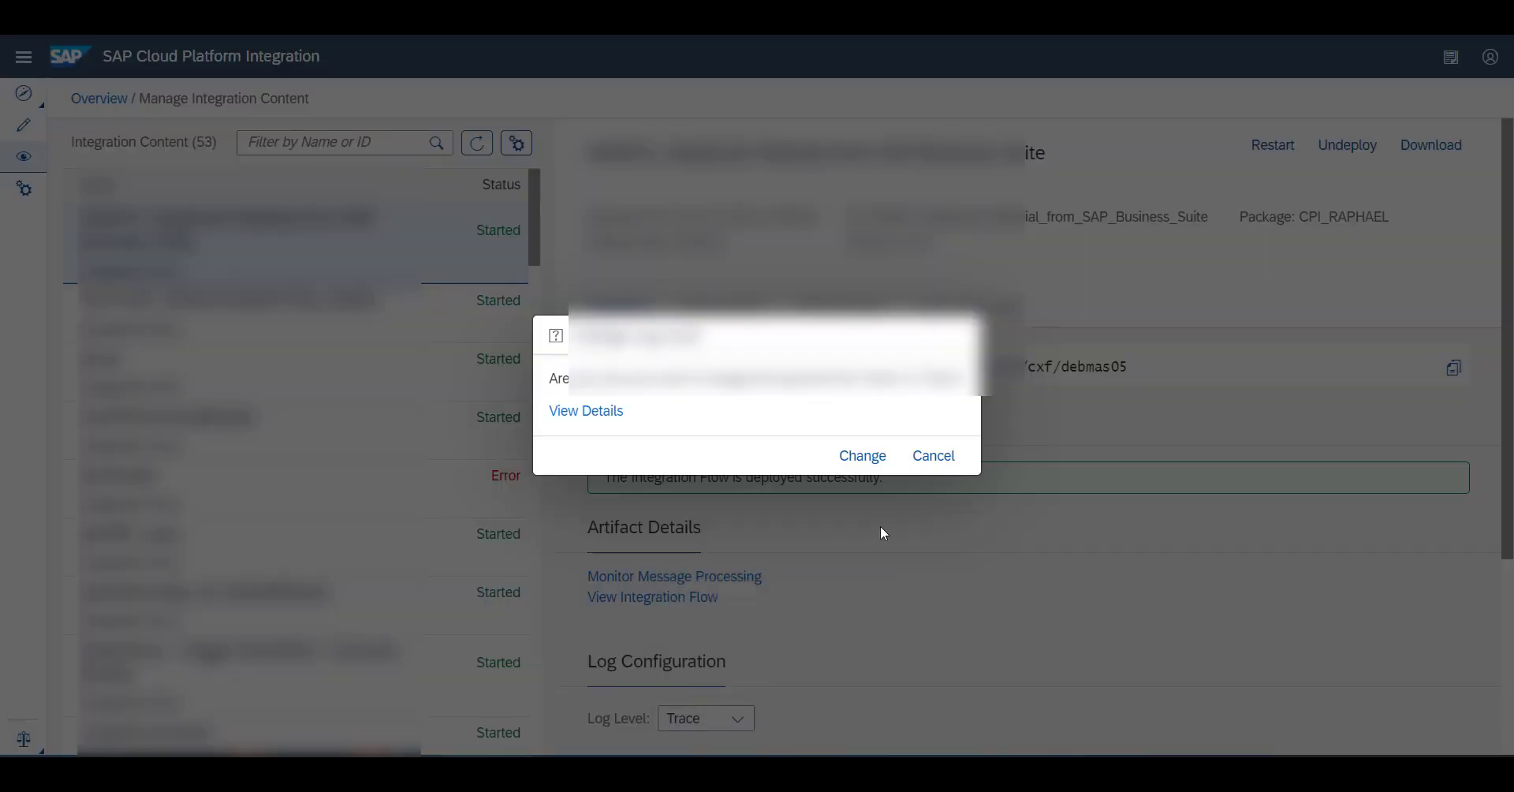
click(883, 462)
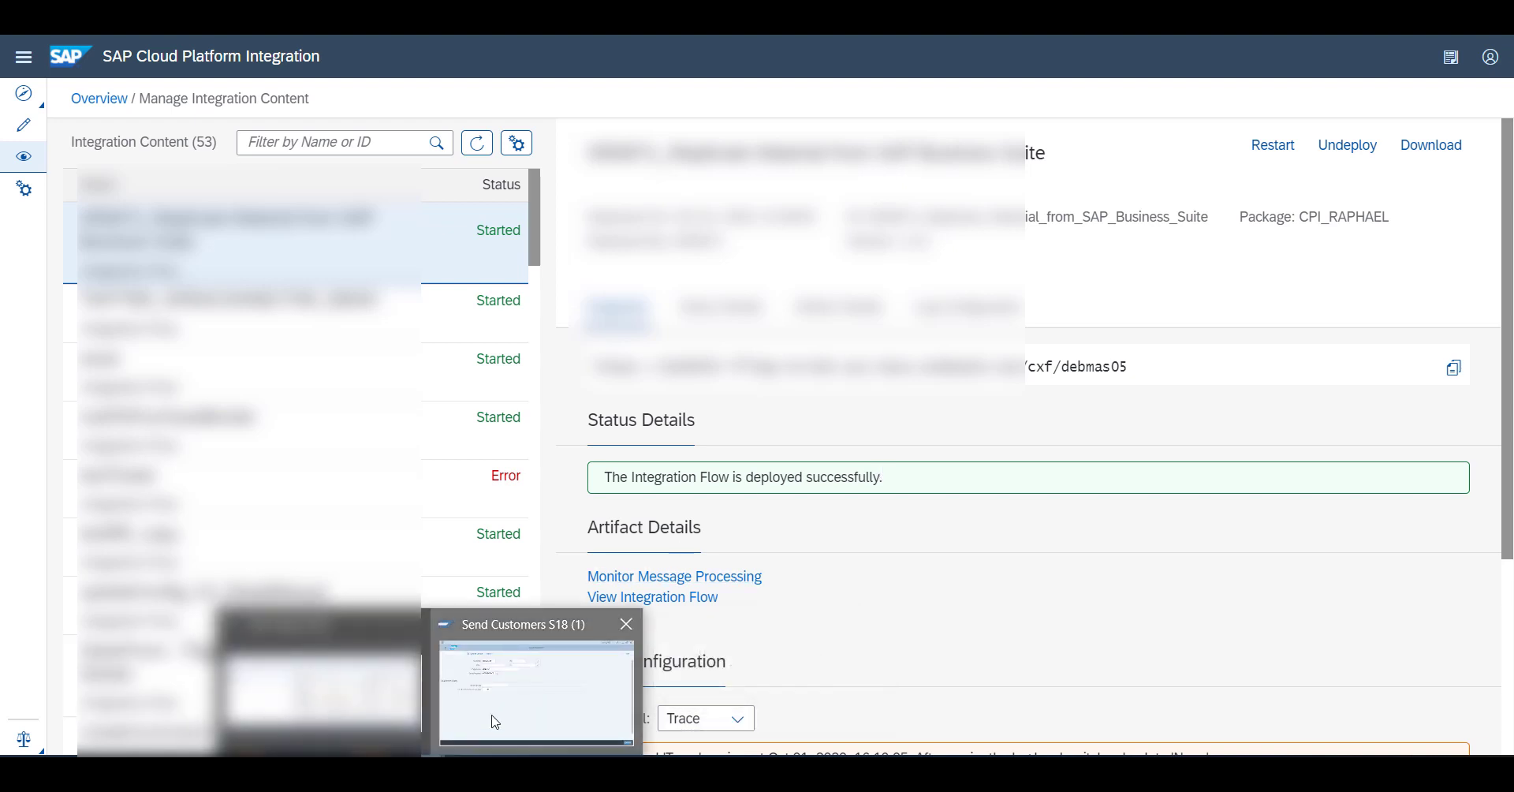
- Execute the Send Customers report and acknowledge both IDoc creation messages
click(495, 709)
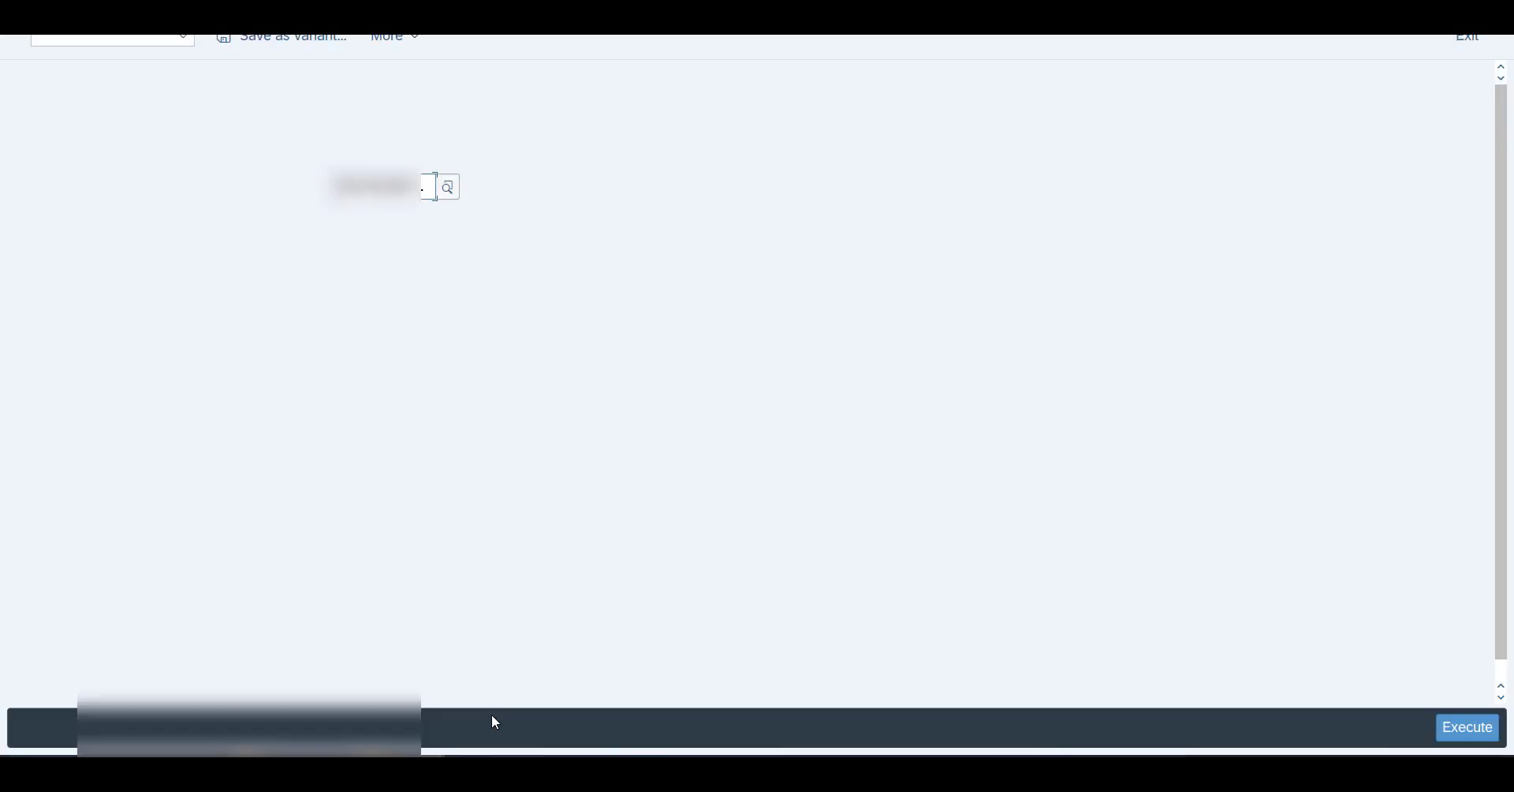
click(1457, 726)
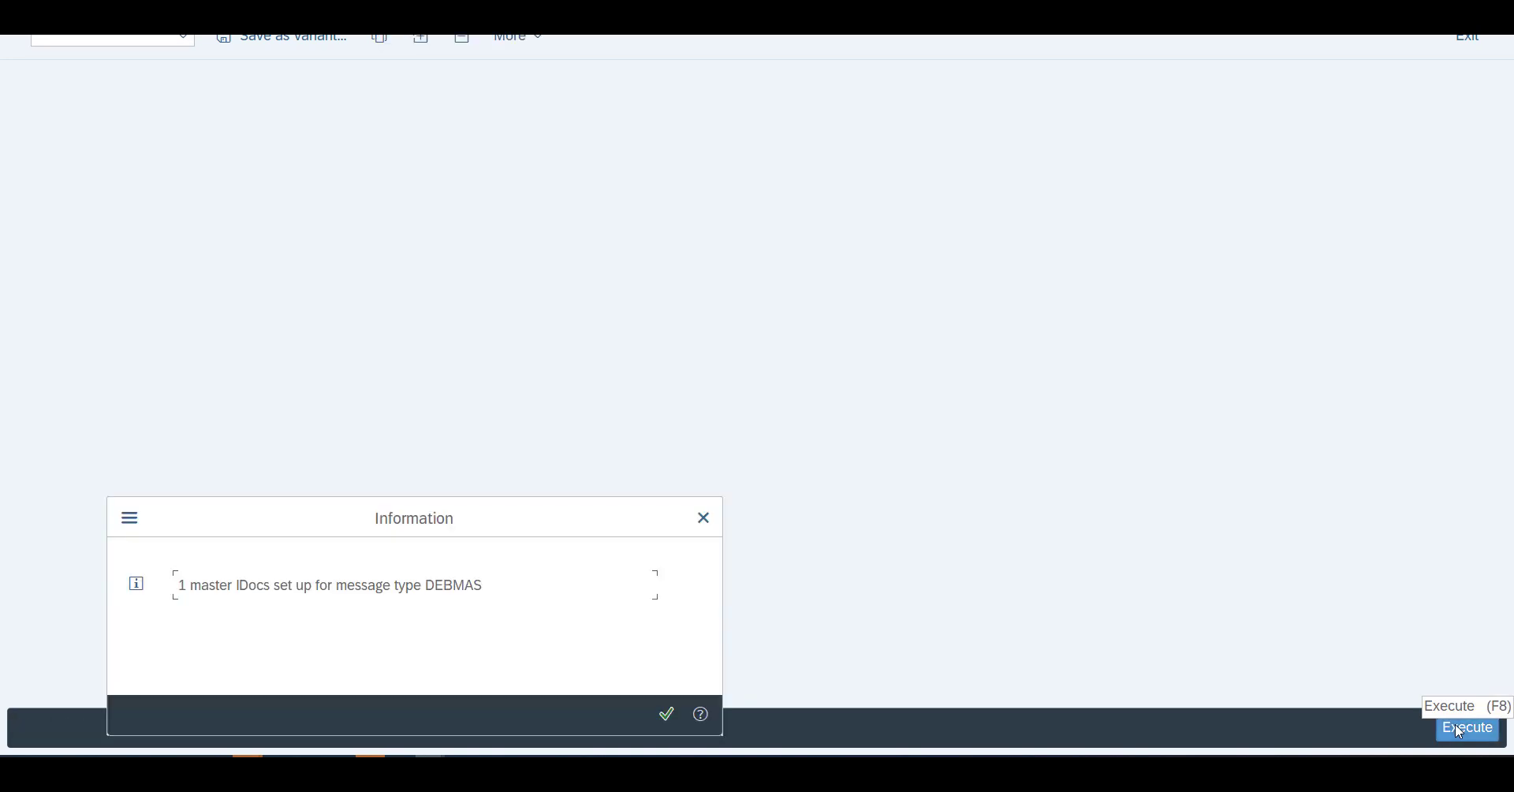
click(667, 714)
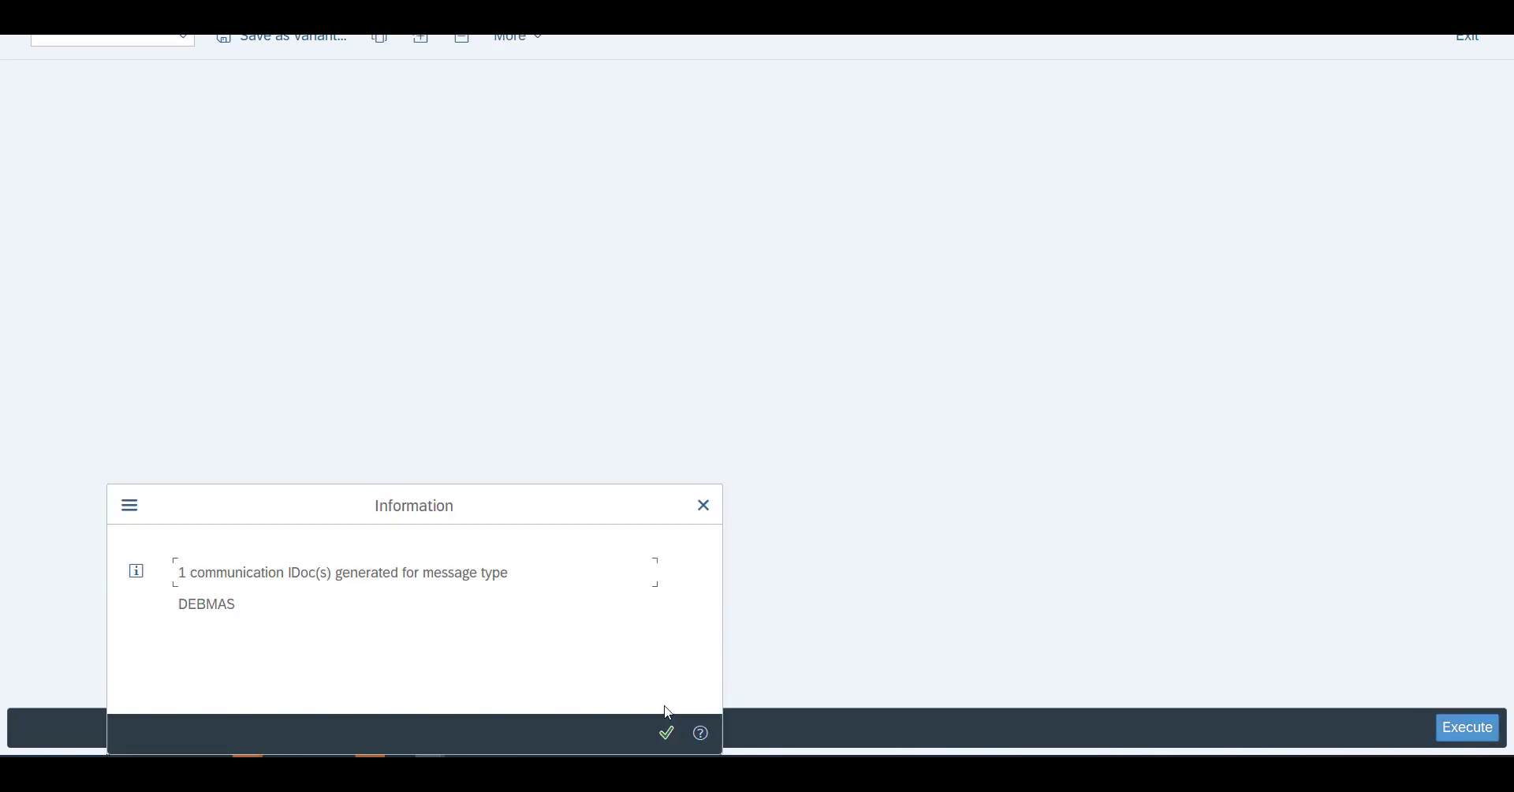
click(667, 730)
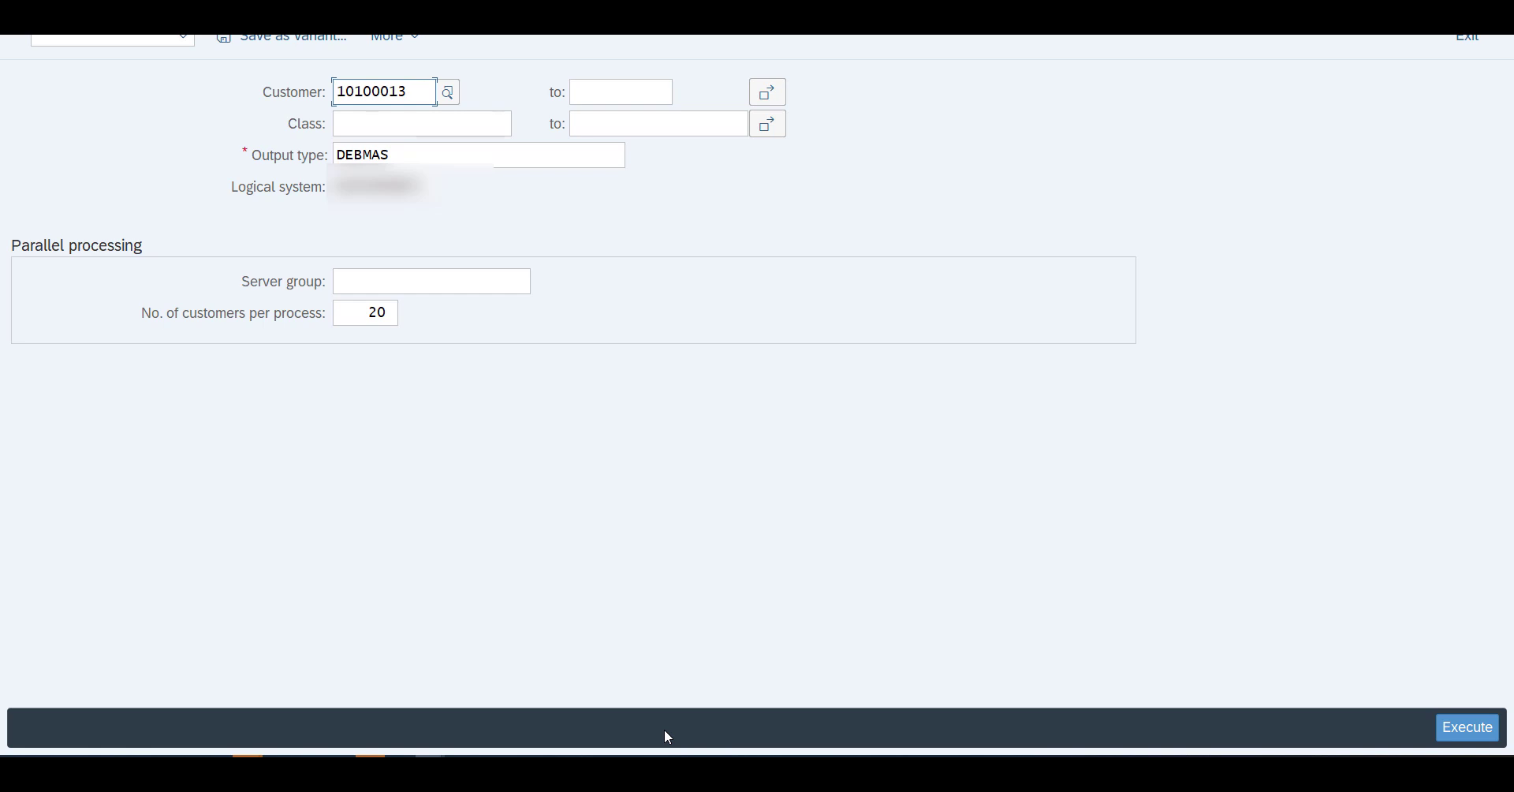
click(77, 37)
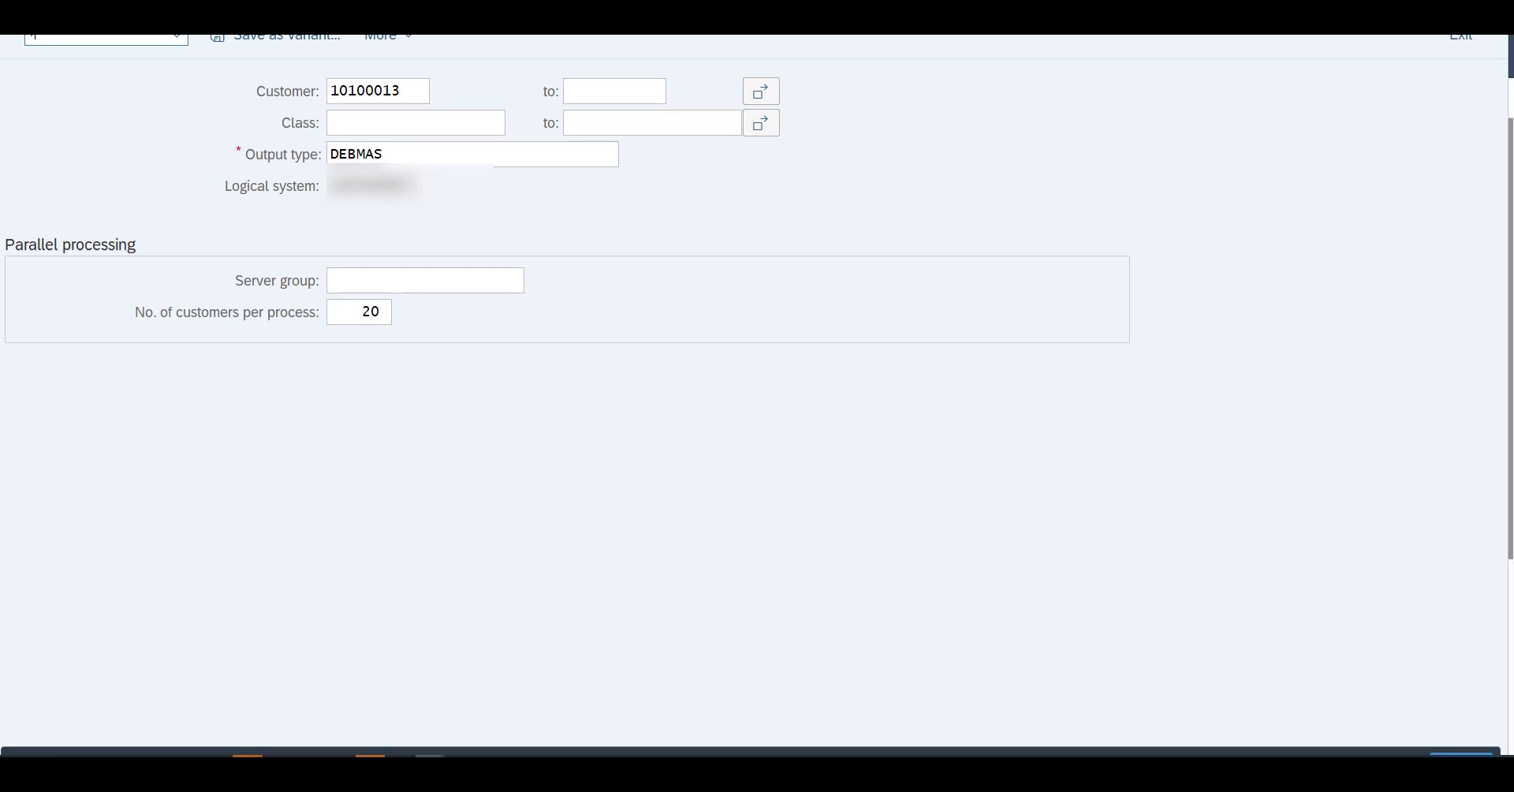
scroll(754, 394, up, 1)
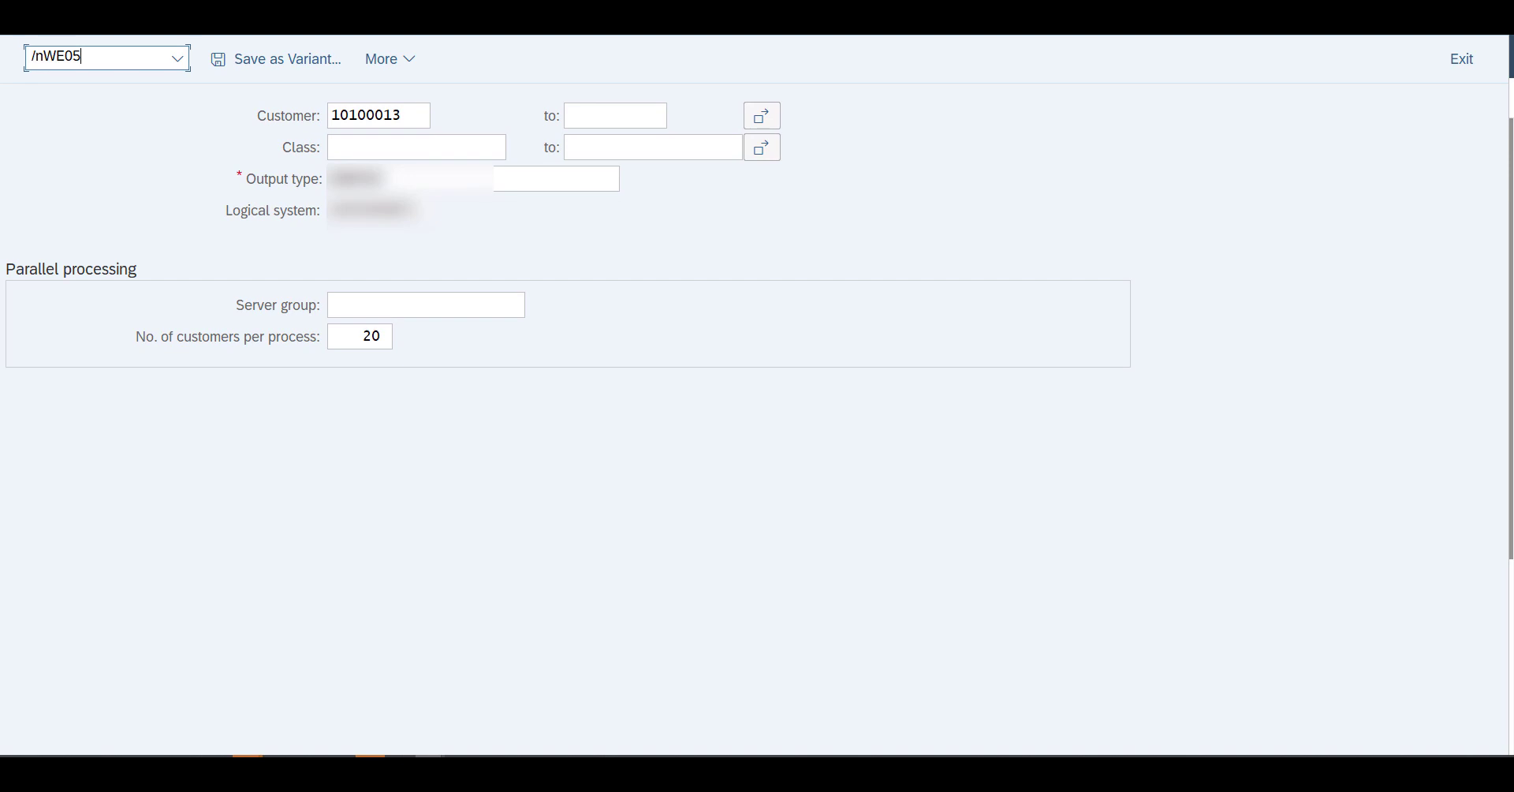
key(Return)
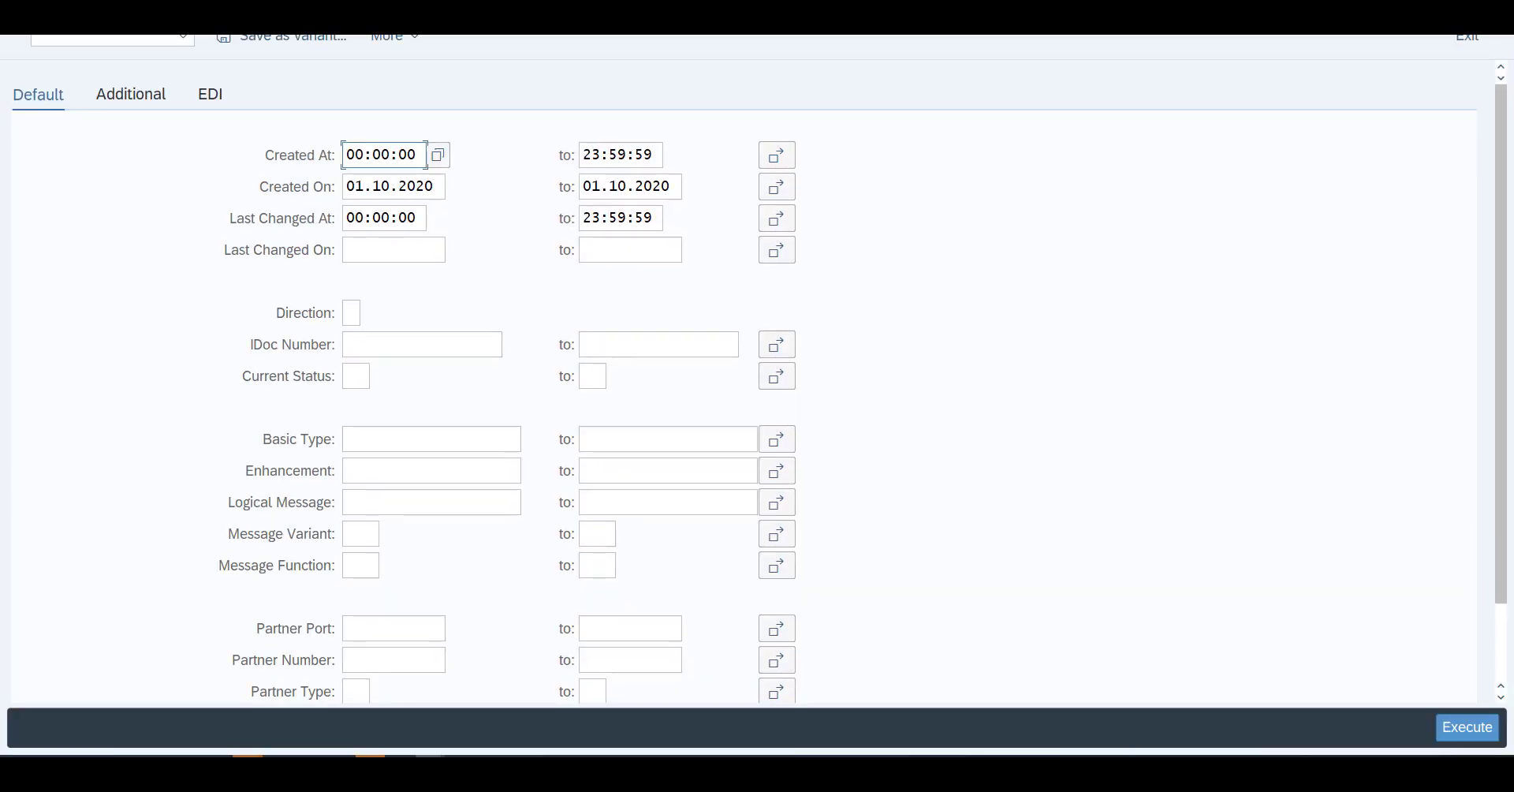
click(1455, 729)
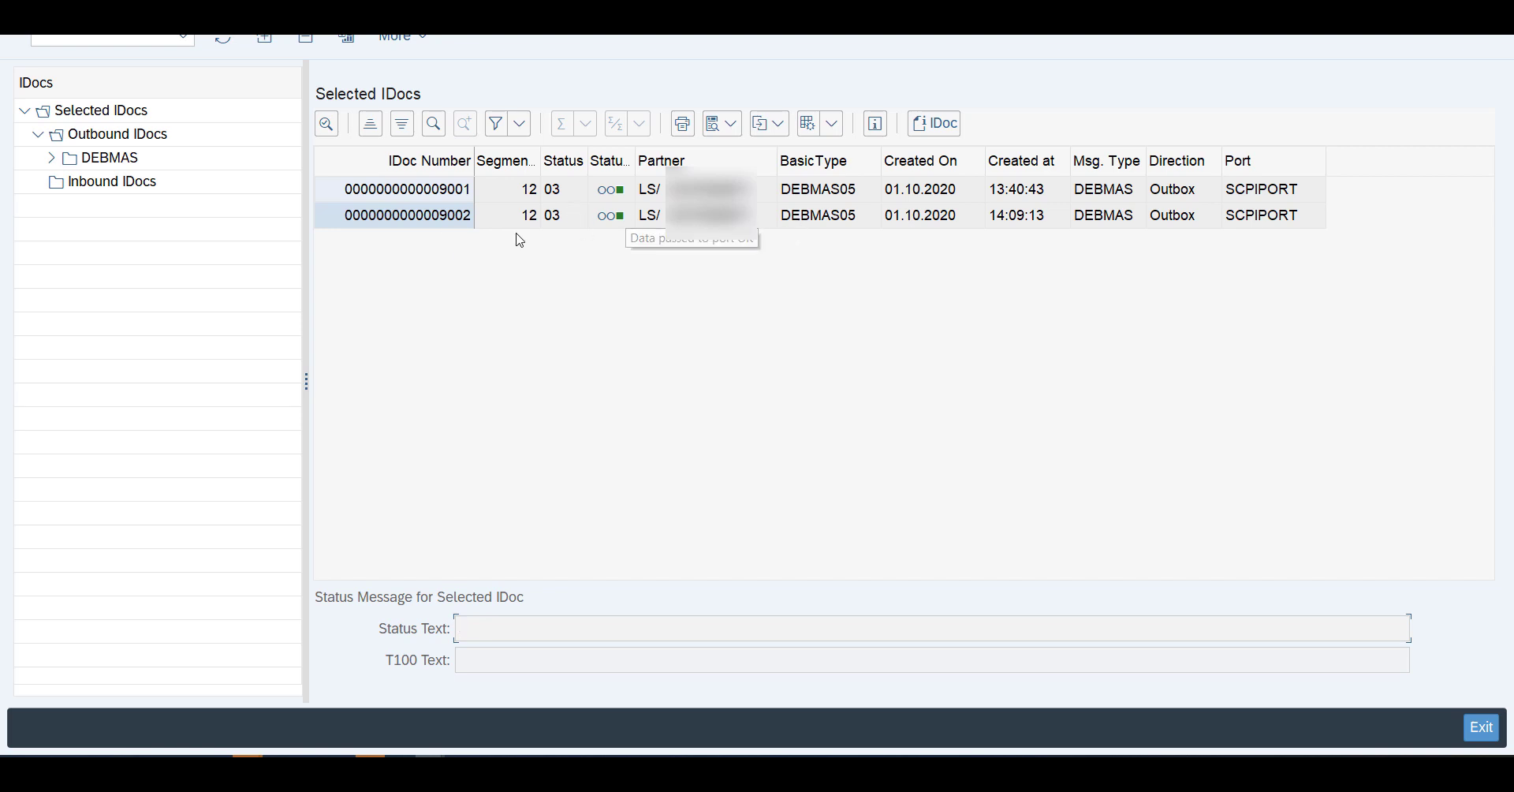
double_click(417, 228)
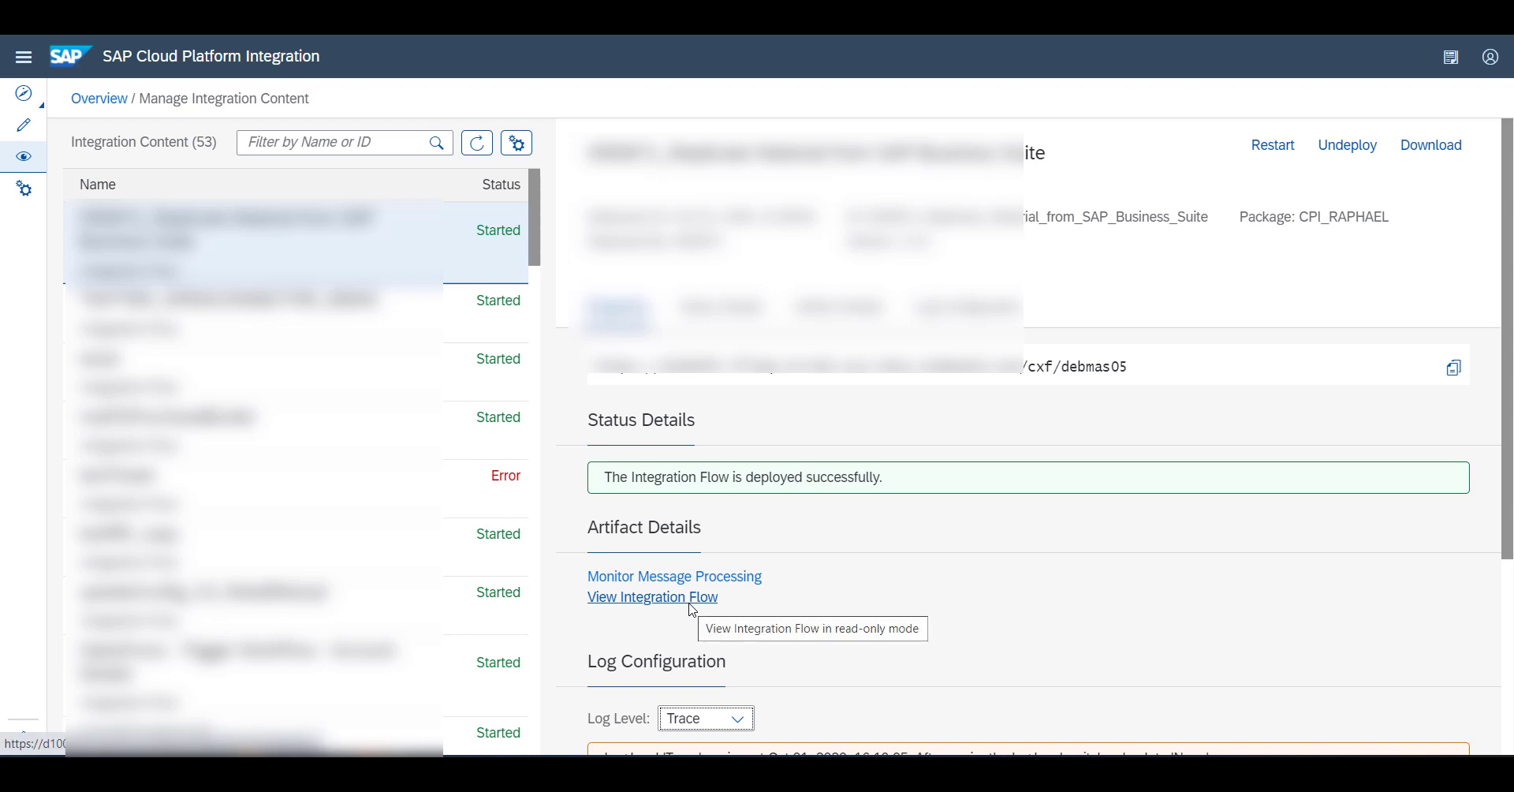
- Open the processing run trace of the latest completed debmas05 message
click(710, 578)
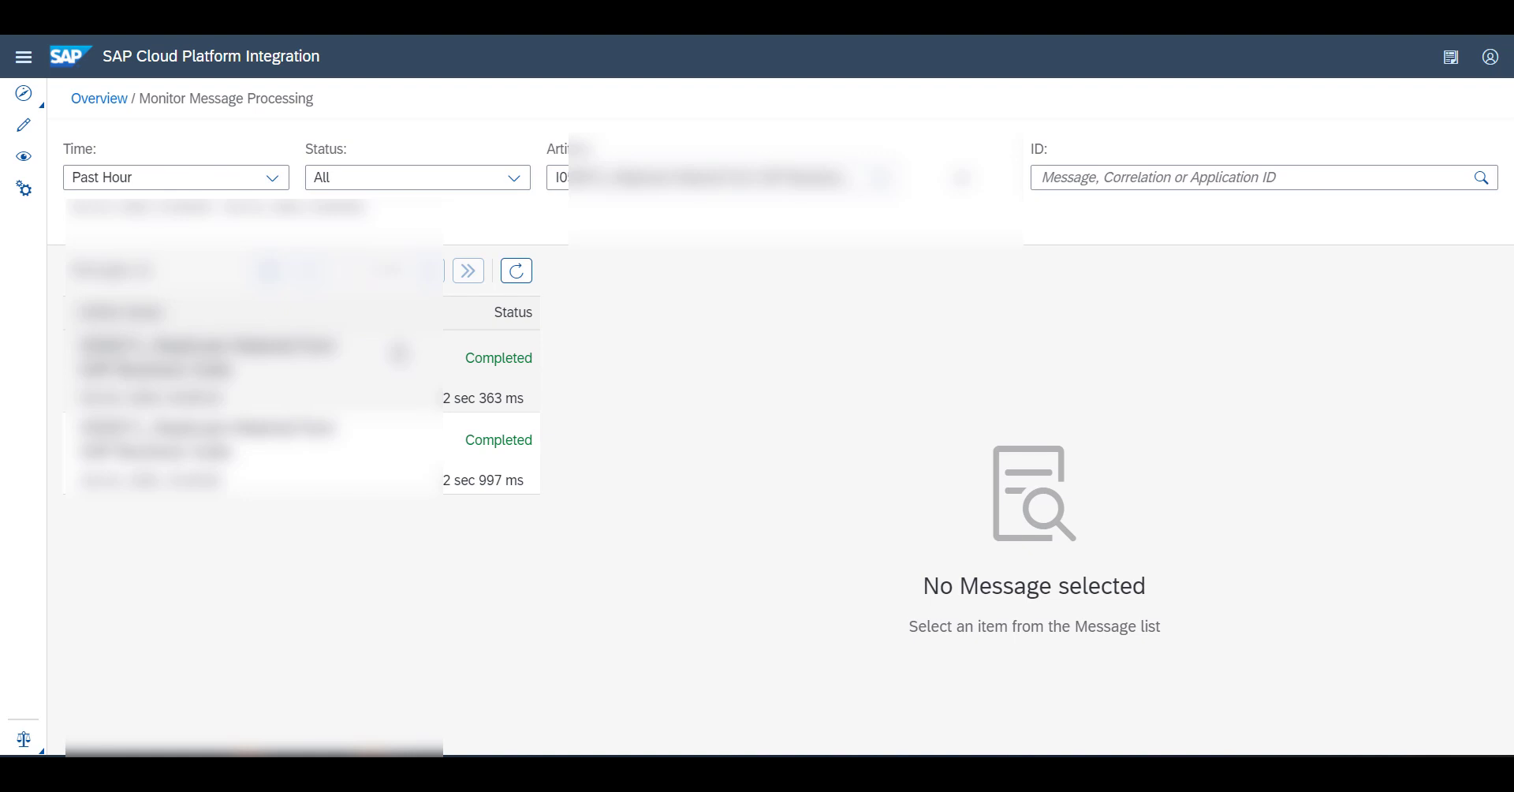
click(253, 367)
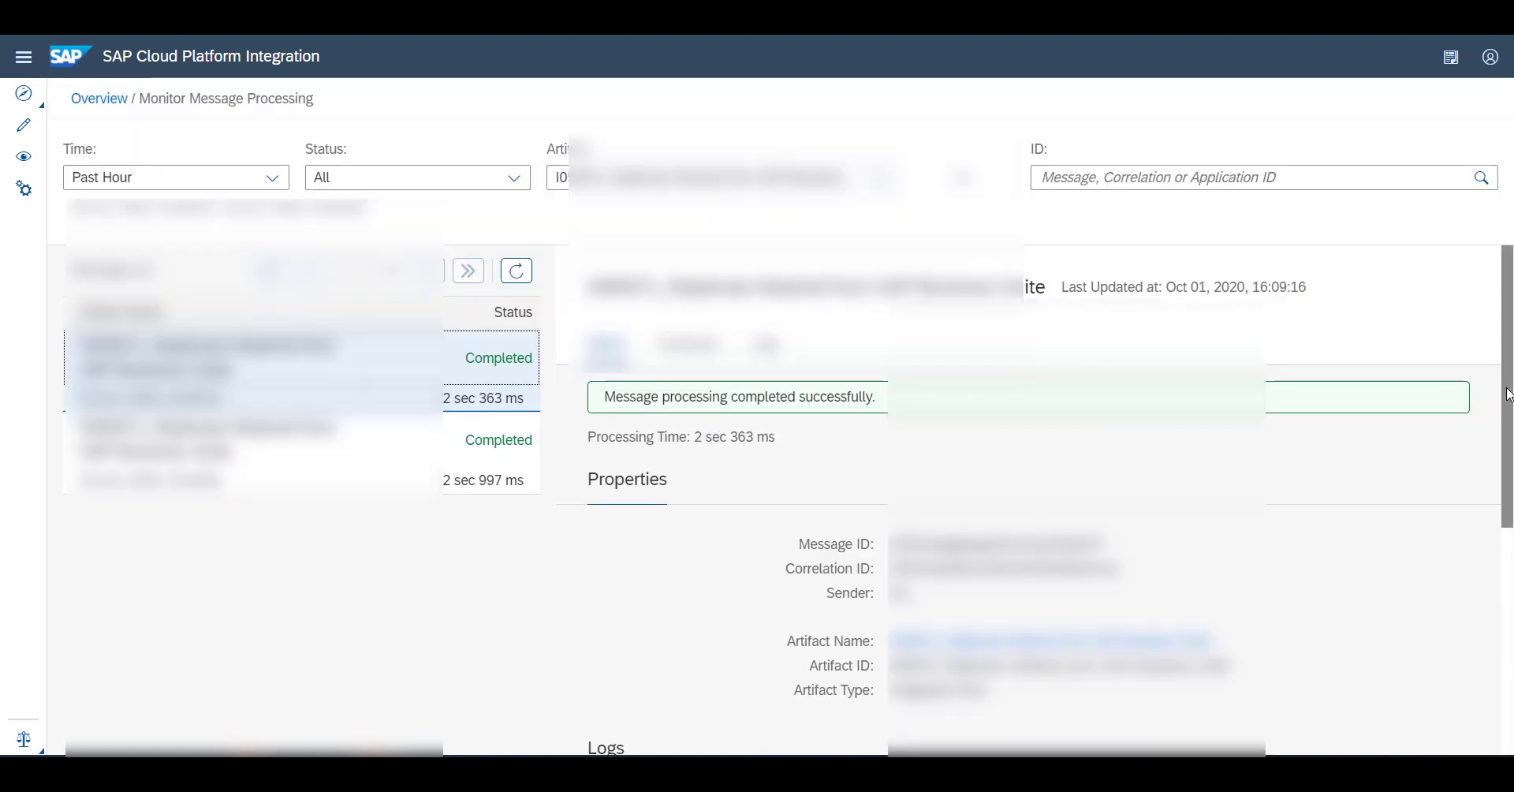
drag(1507, 393, 1508, 556)
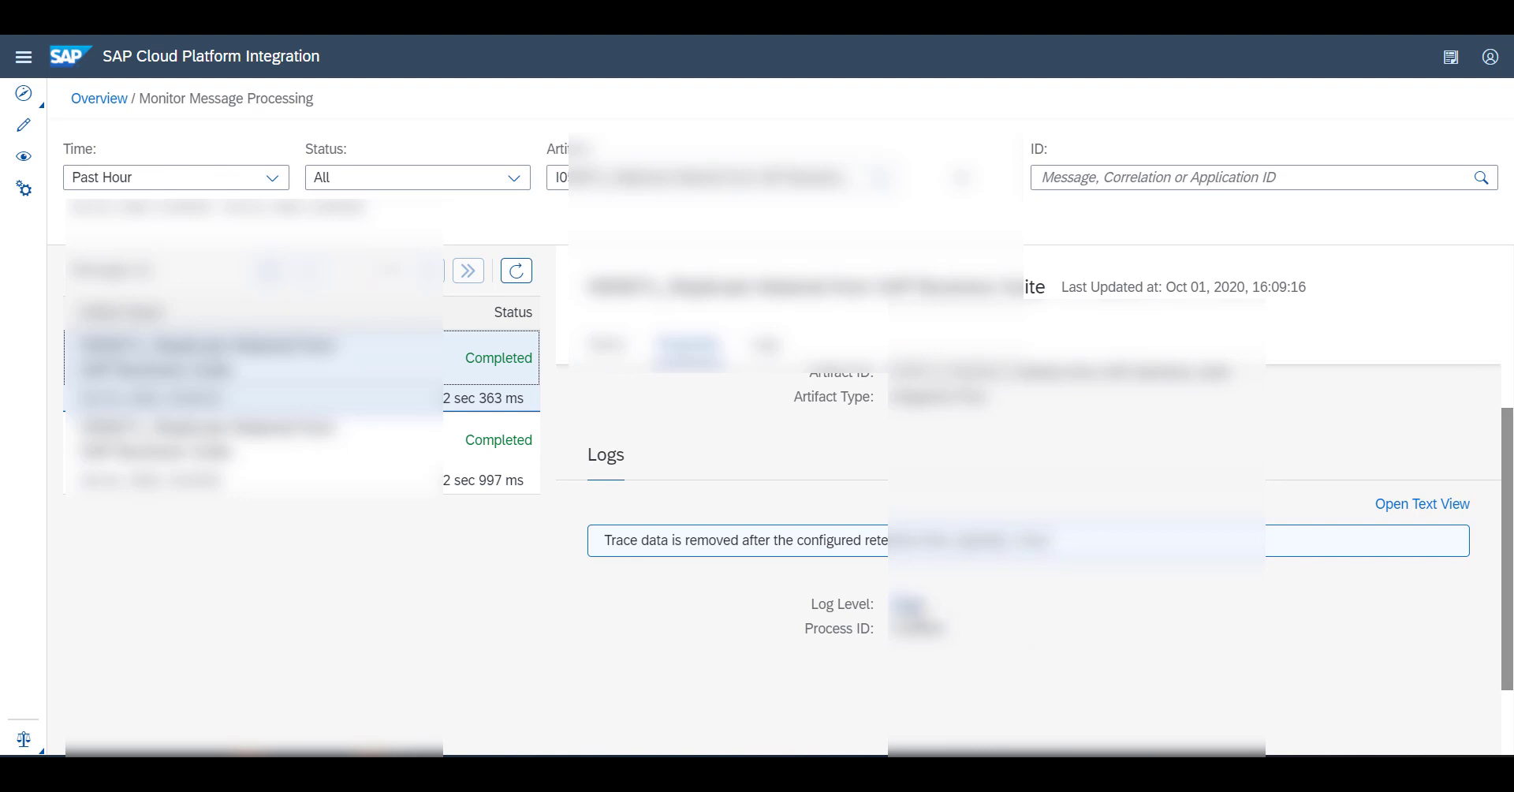
click(907, 604)
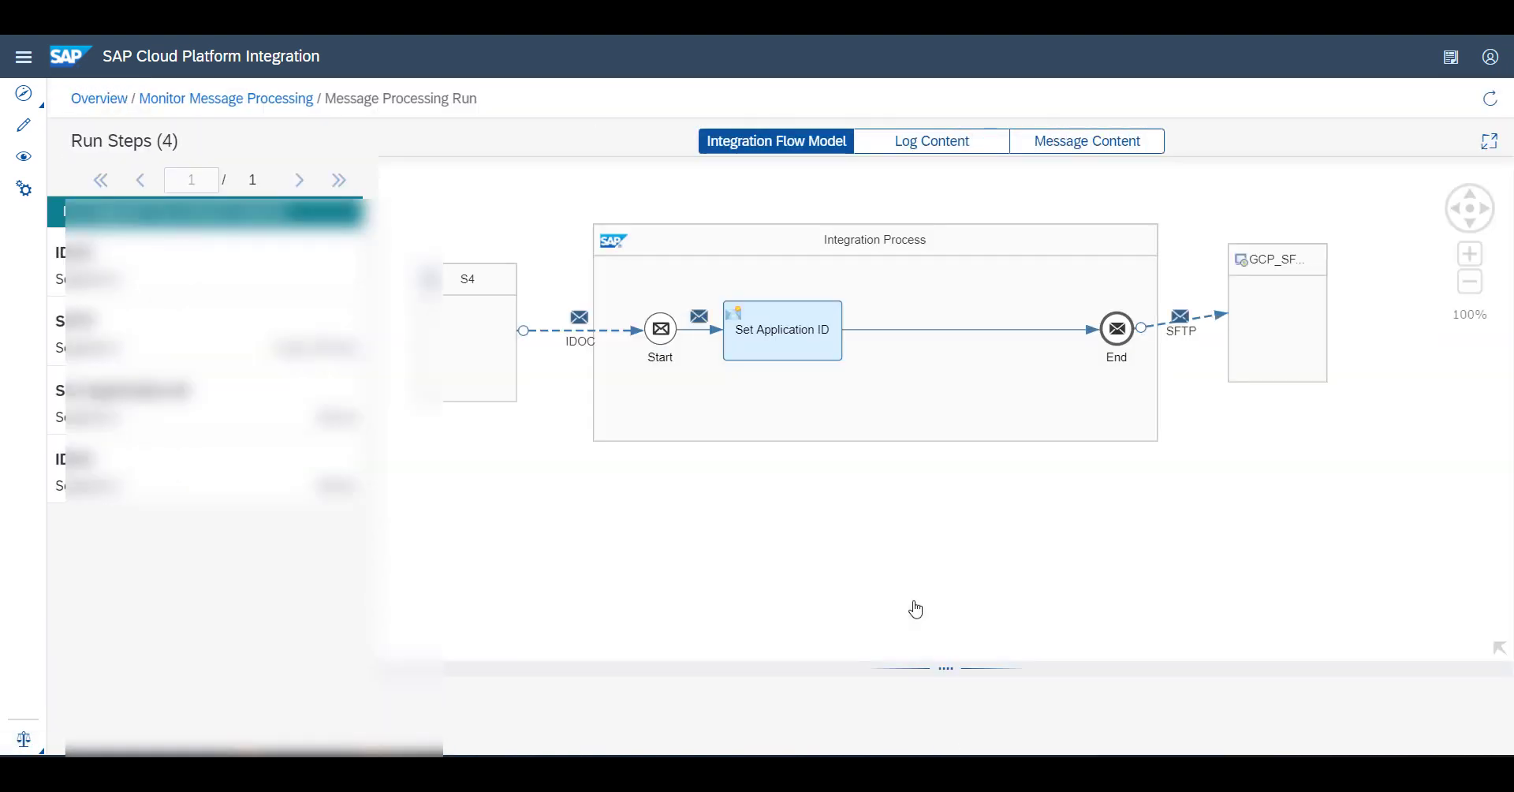
- View the DEBMAS05 IDoc XML payload at the SFTP run step
click(200, 360)
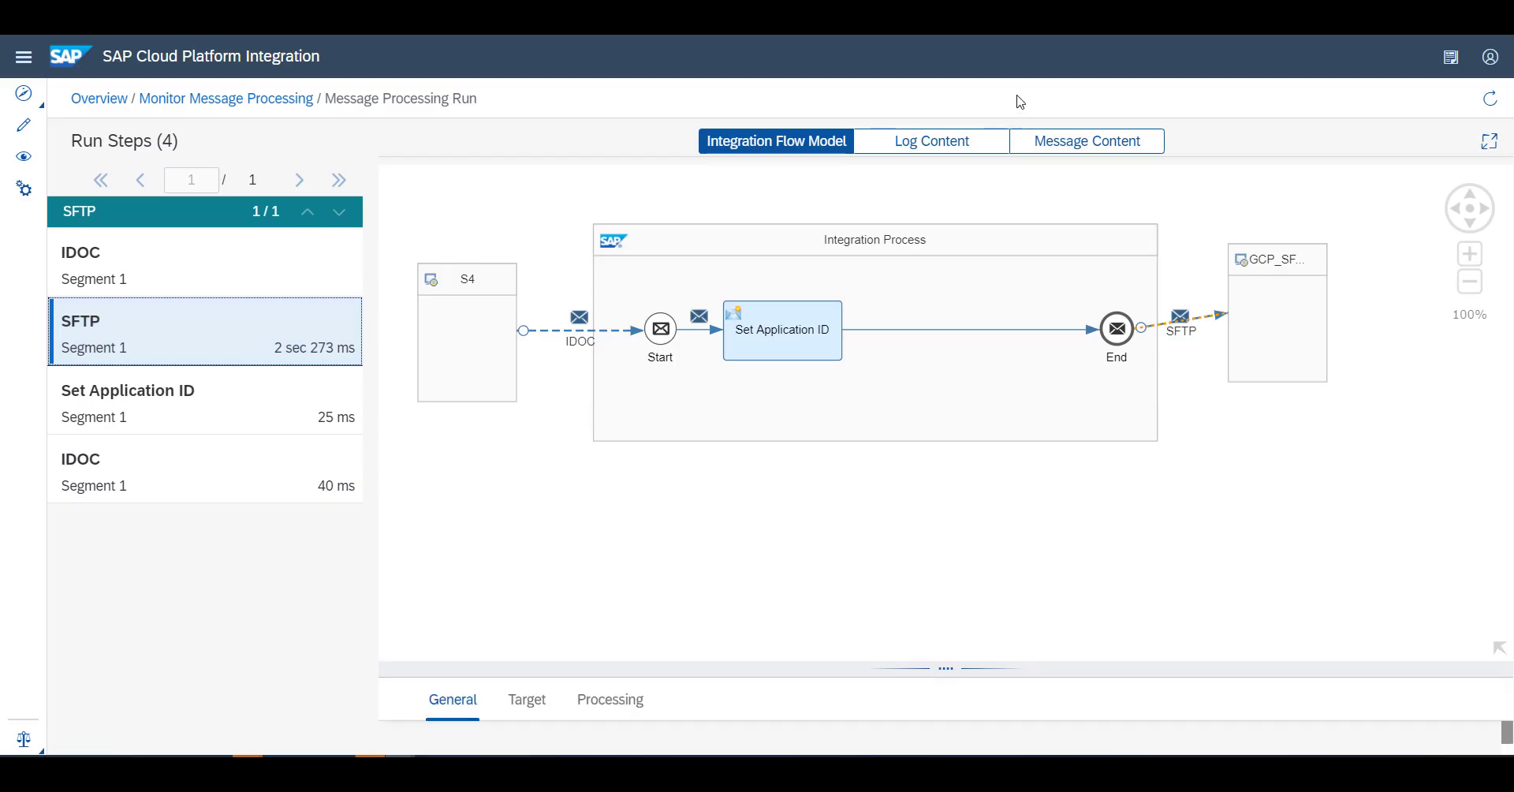
click(1094, 147)
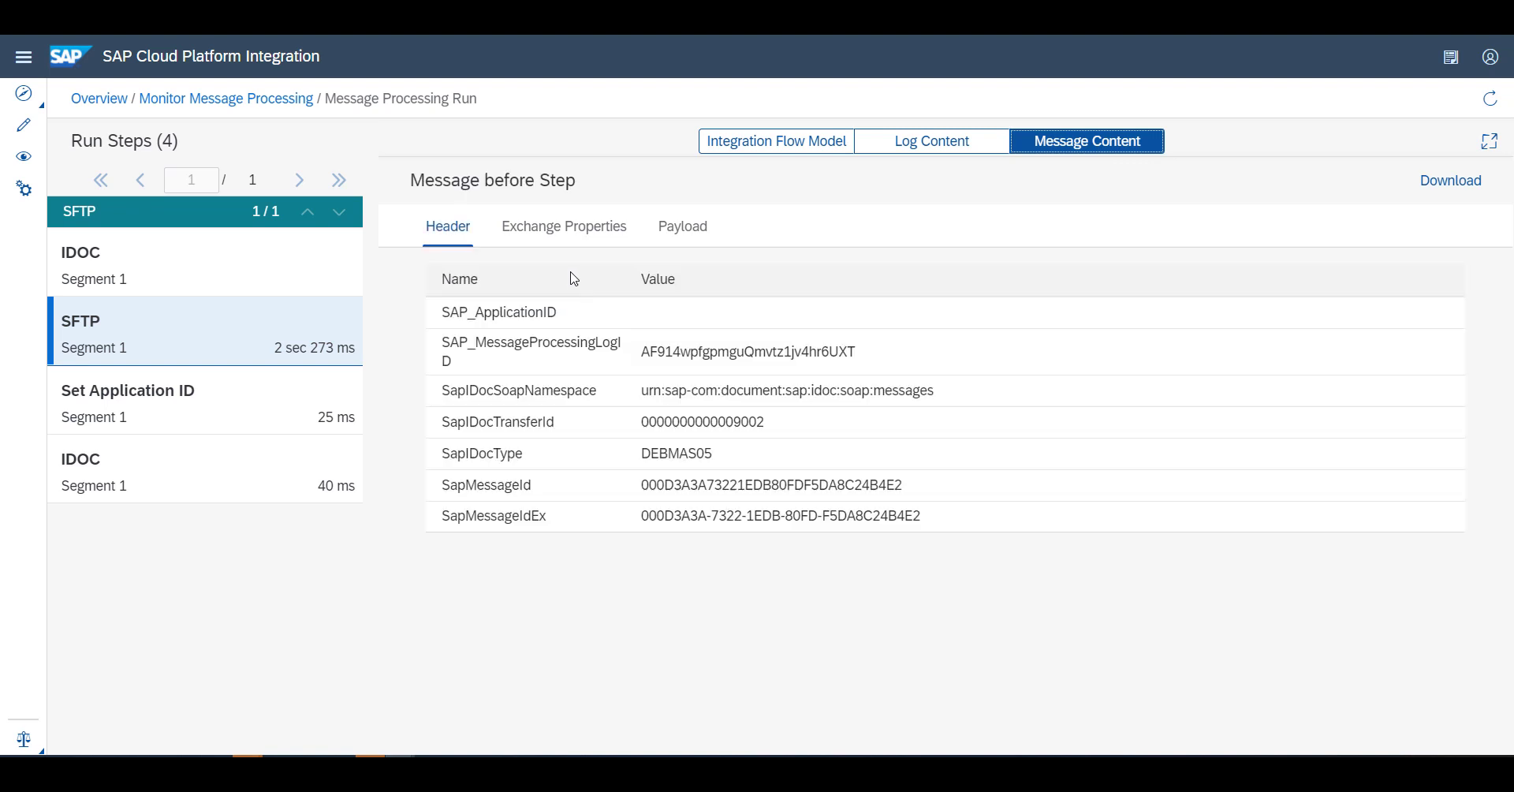
click(601, 231)
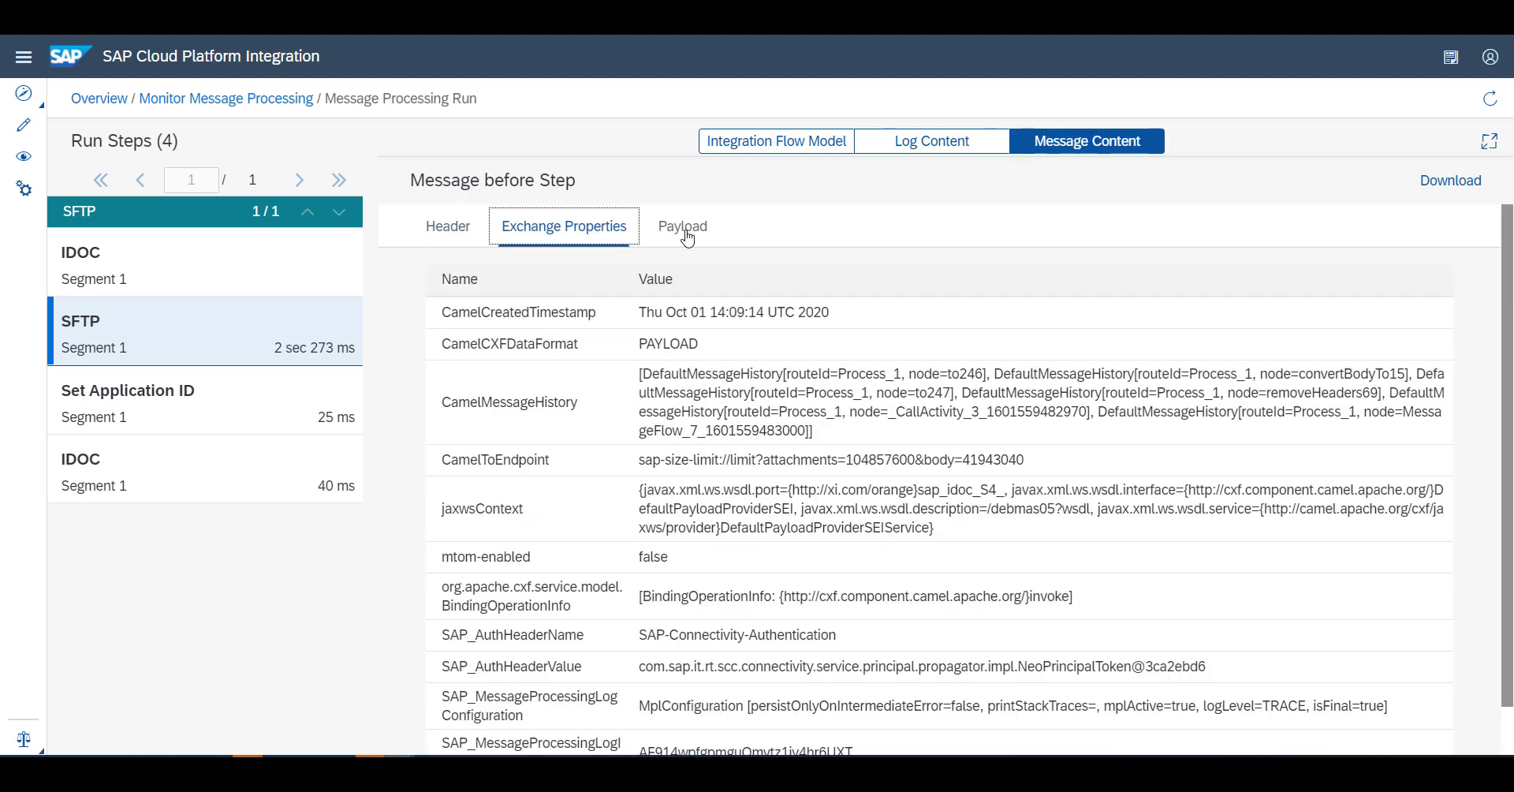
click(659, 233)
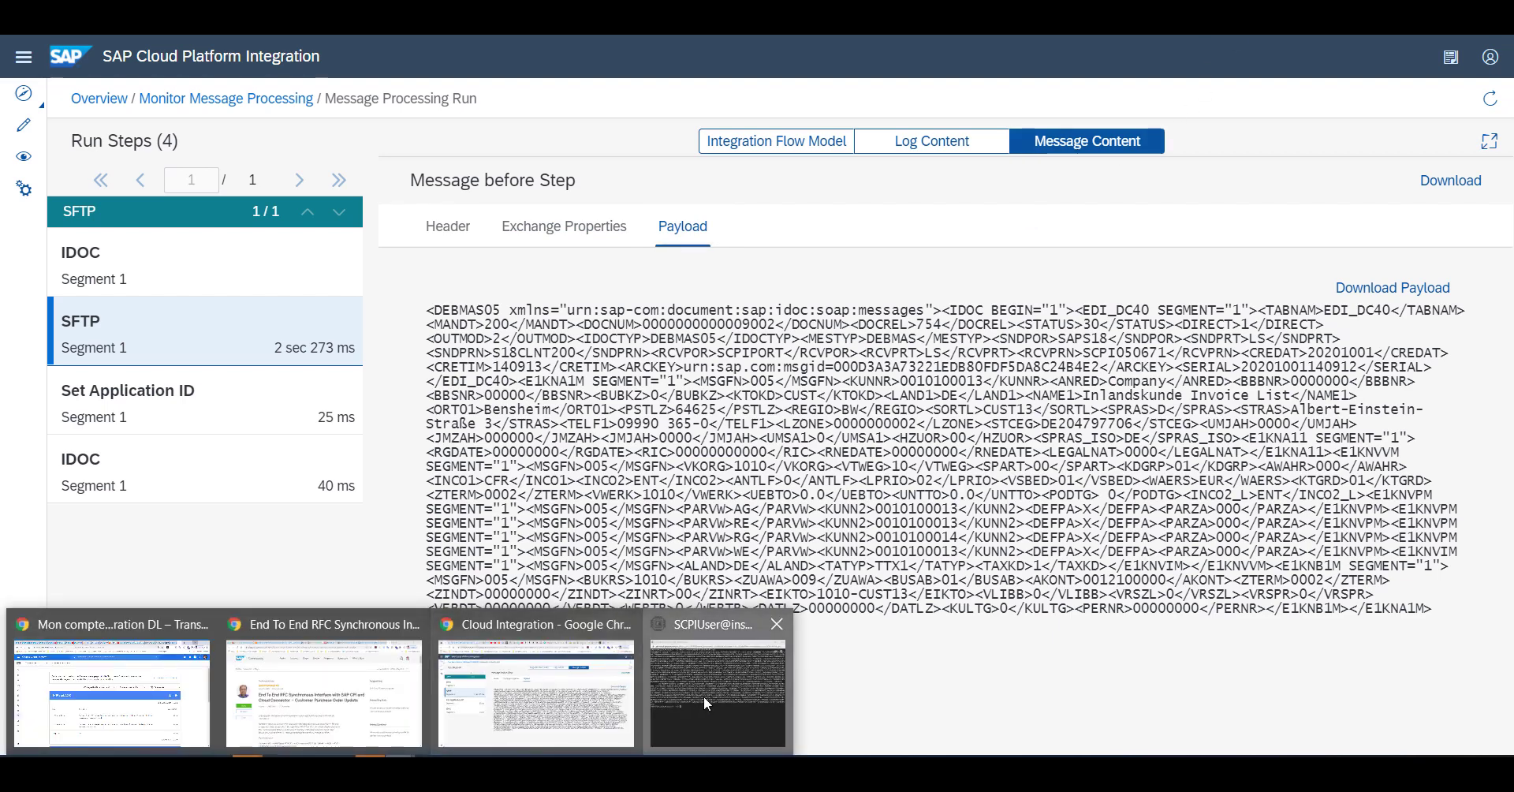
- List the SFTP server's files with 'ls -la' in the SSH terminal
click(704, 695)
text(ls -la)
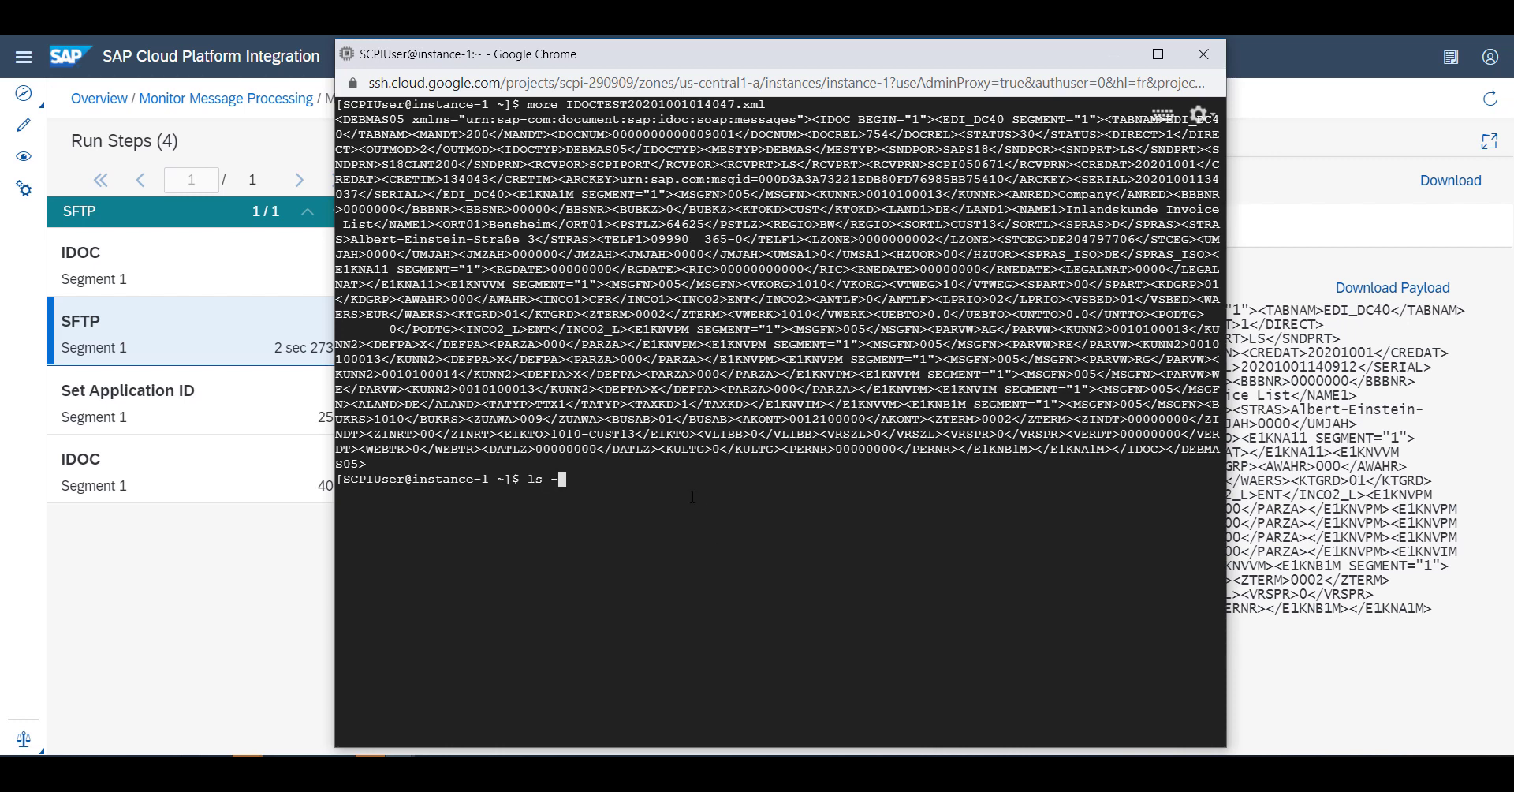
key(Return)
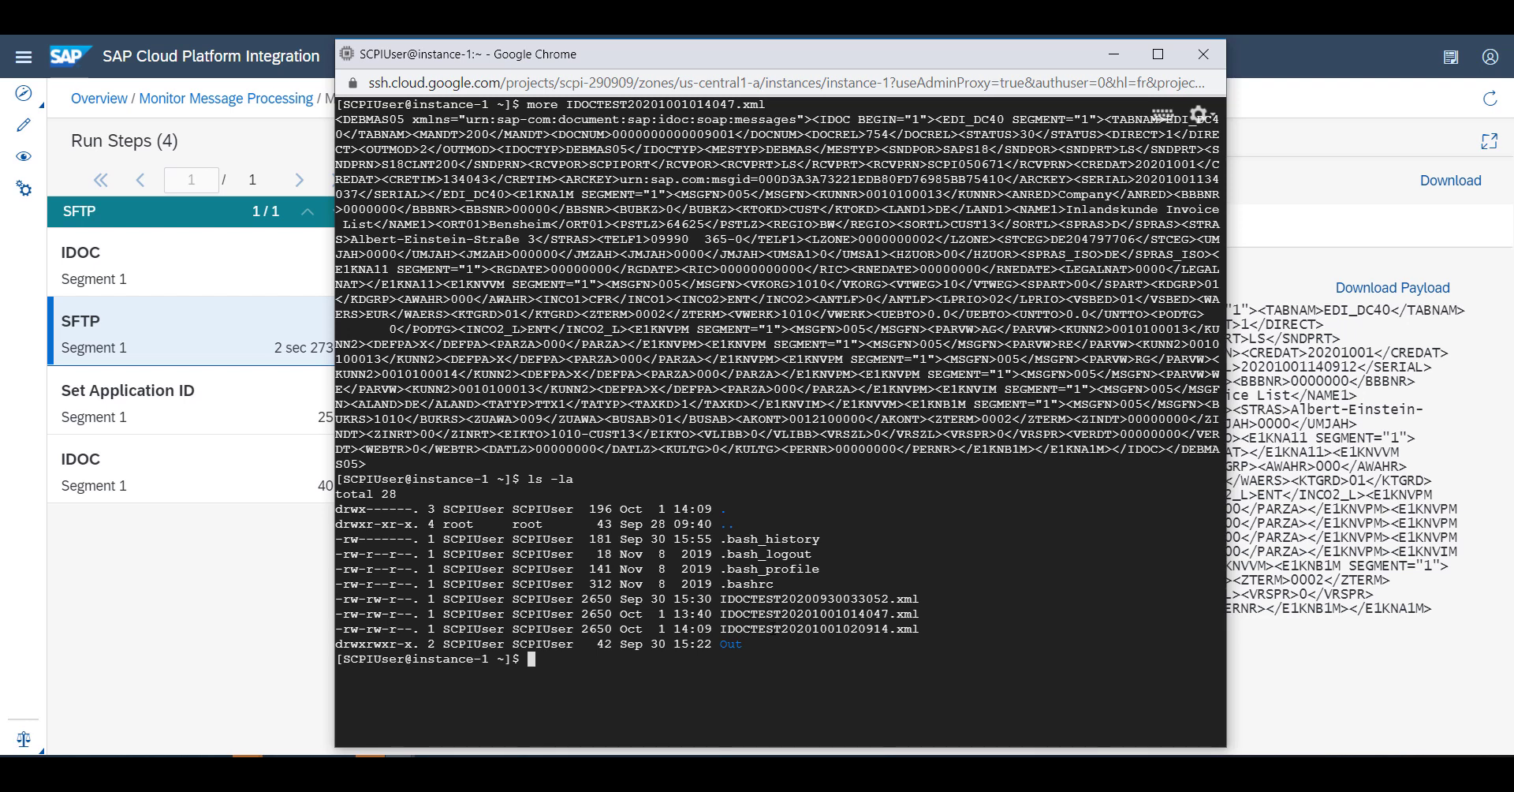
- Print IDOCTEST20201001020914.xml with 'more' to confirm its DEBMAS05 content
text(more IDOCTEST20)
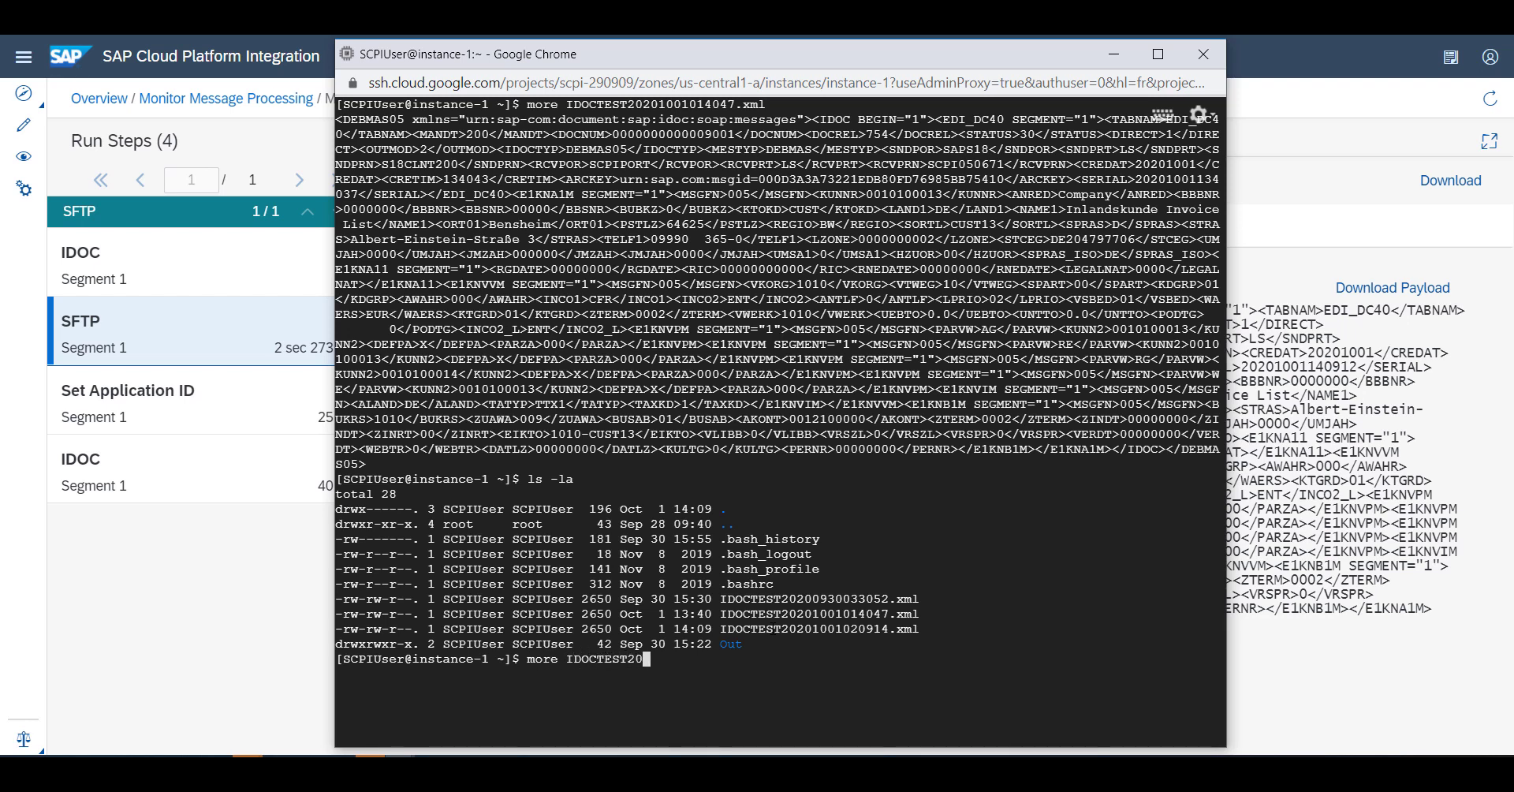
text(20100102)
key(Tab)
key(Return)
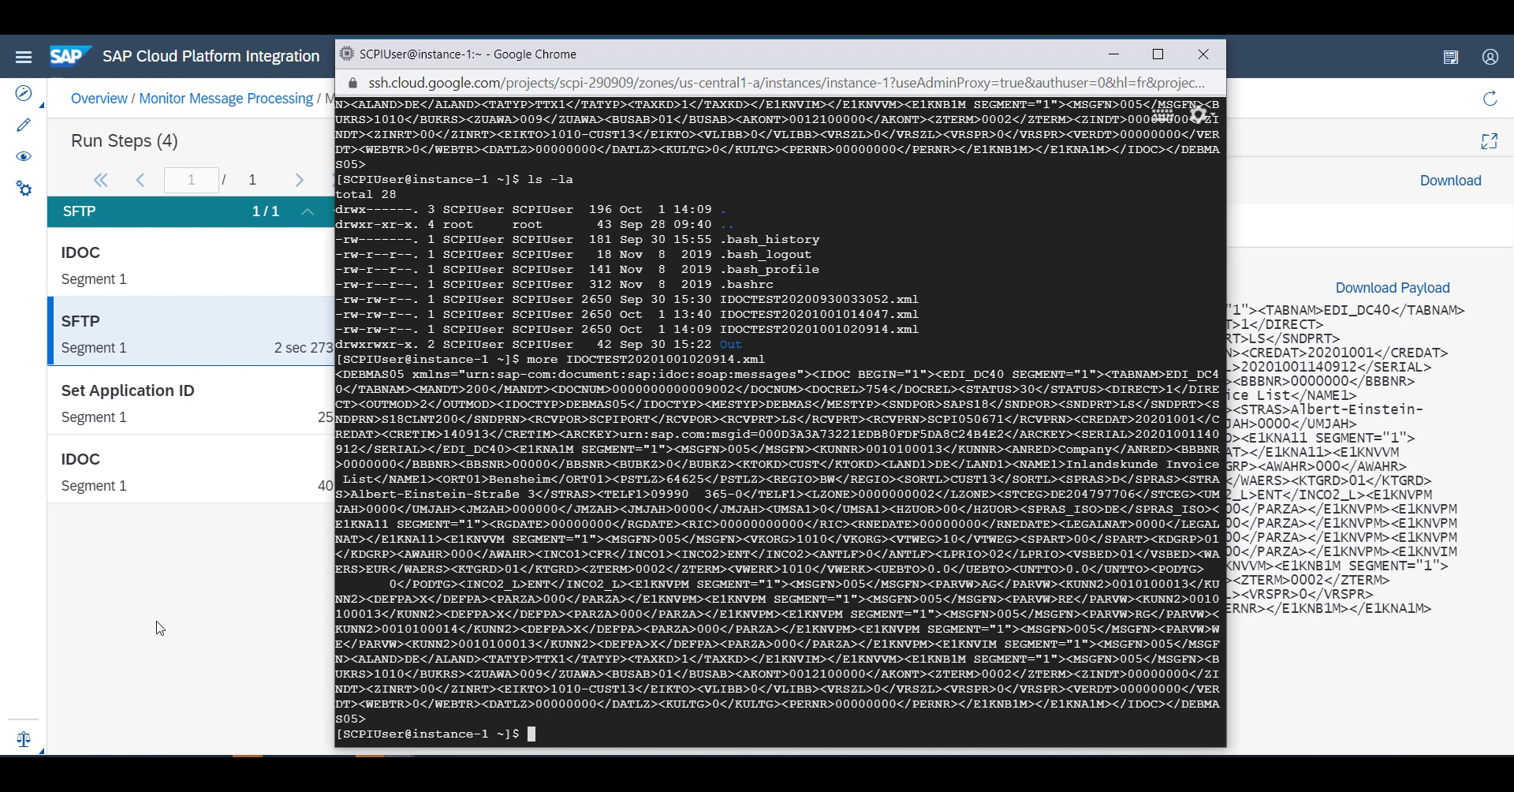
- Leave the SSH terminal to return to the CPI payload view
key(alt+Tab)
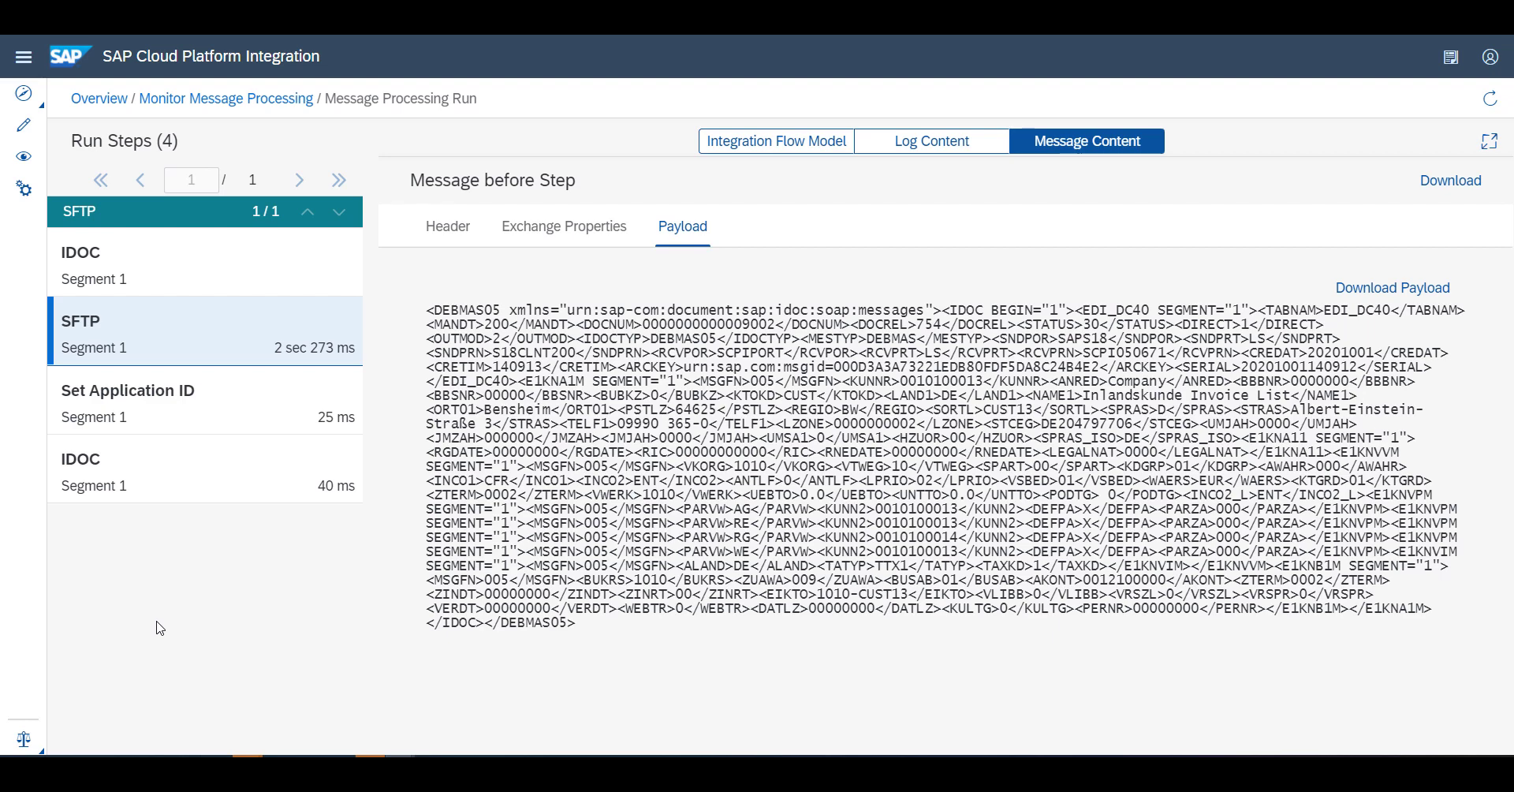